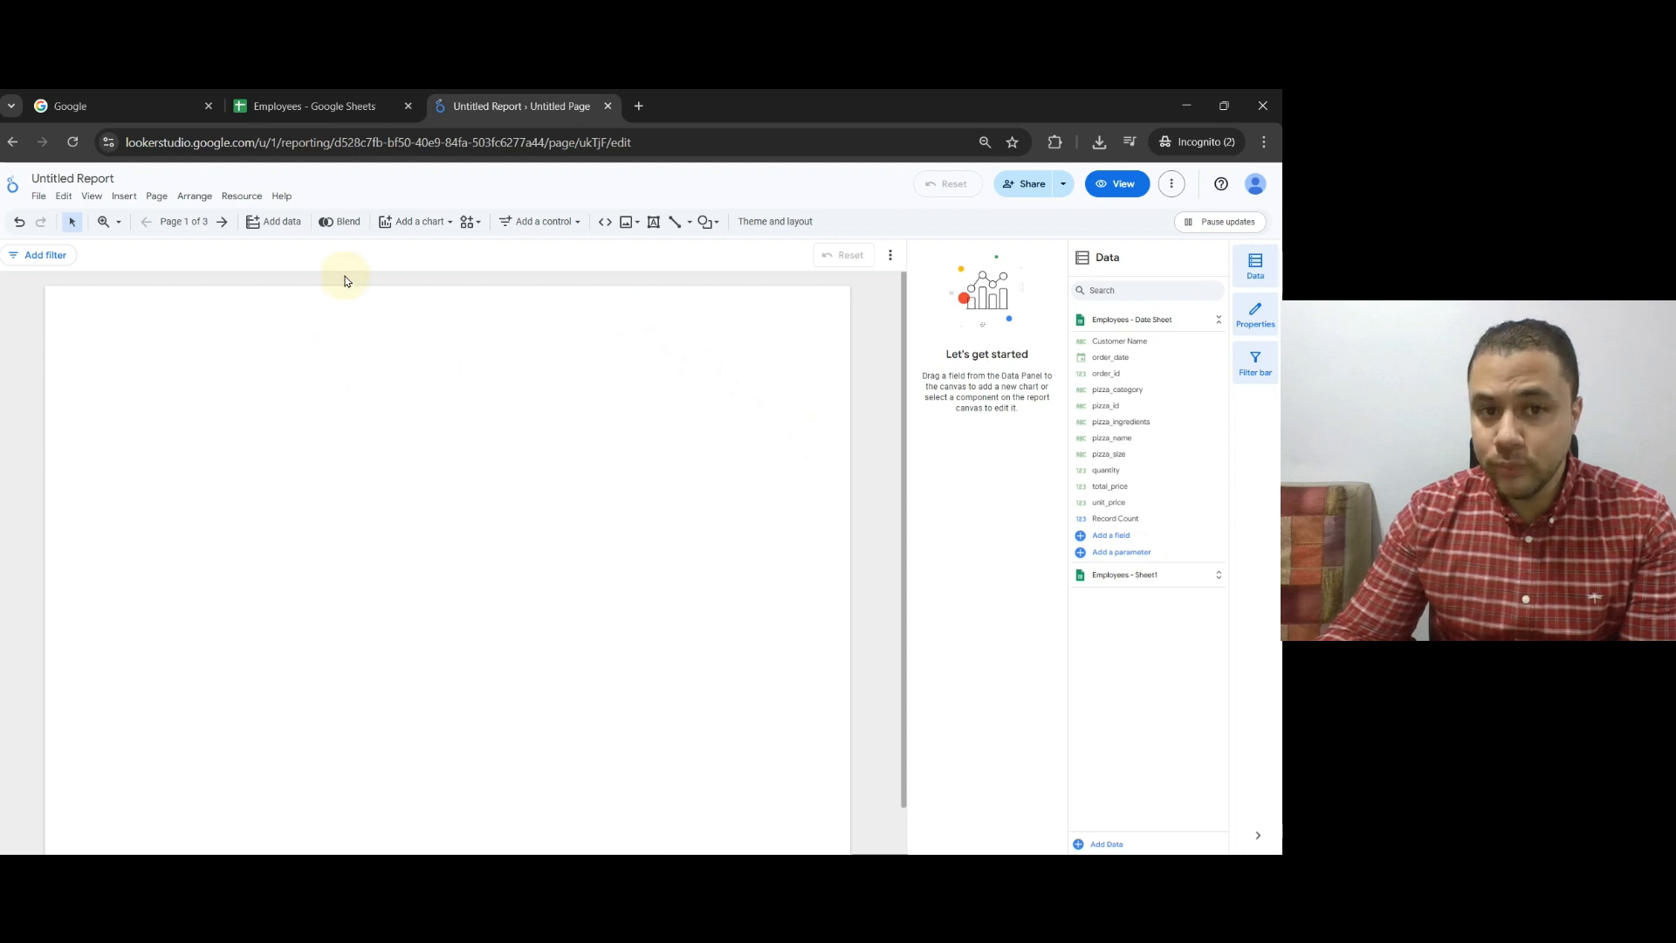
Insert a line-and-column combo chart on the blank report page and enlarge it to fill most of the page
{"action": "left_click", "coordinate": [411, 223]}
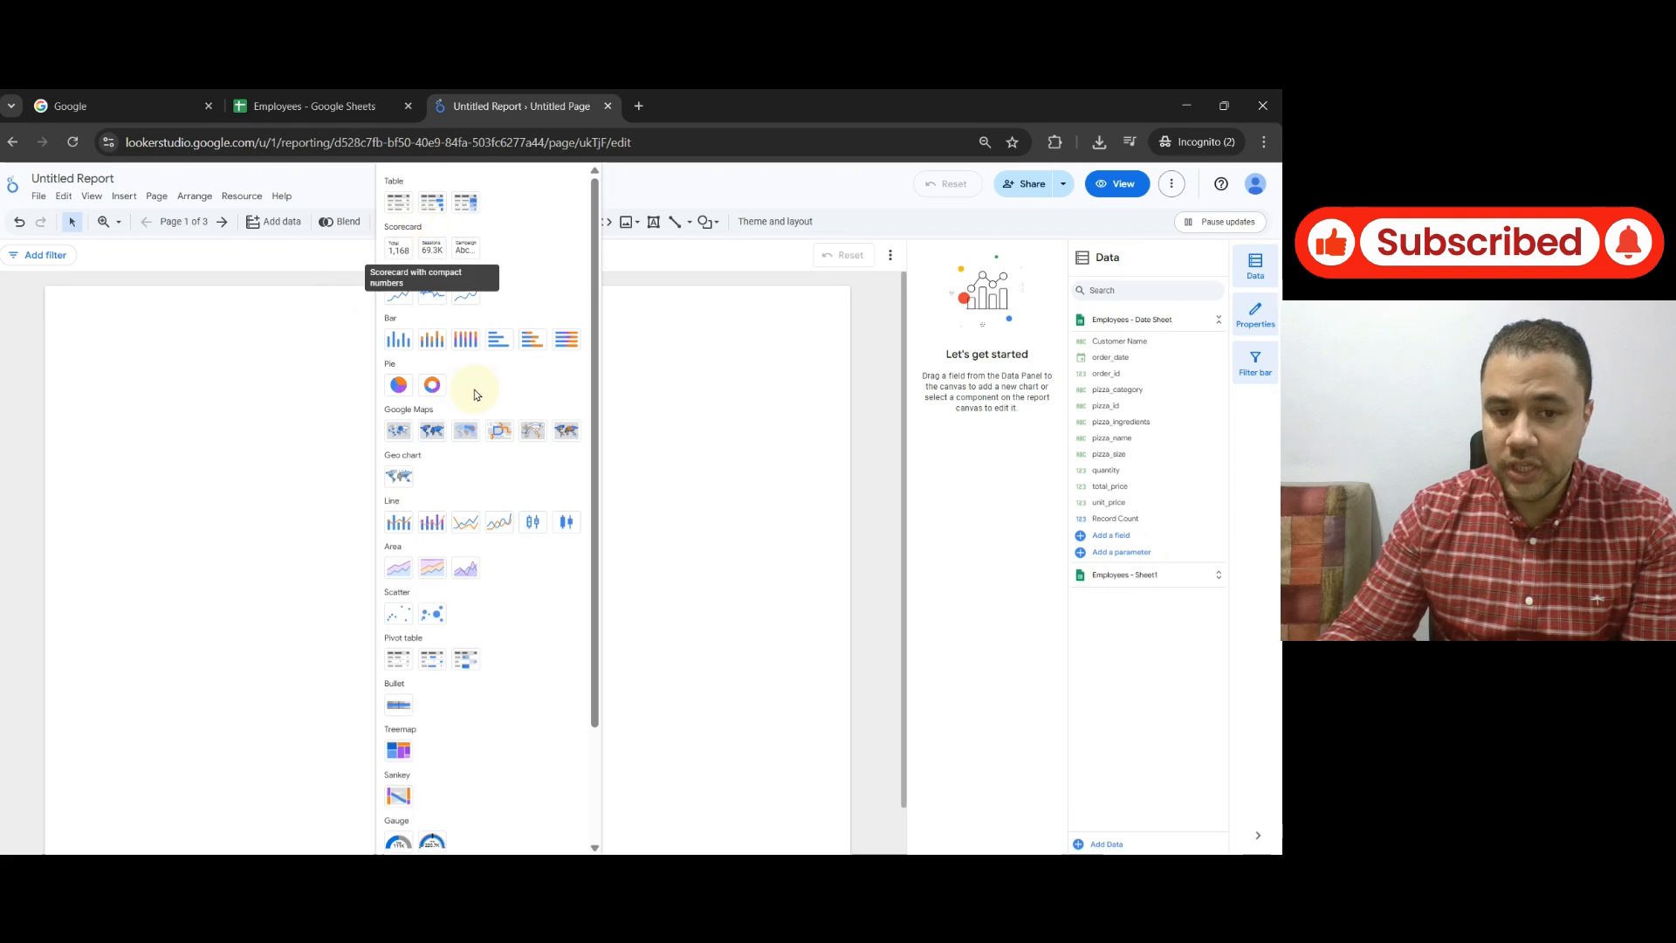
{"action": "left_click", "coordinate": [398, 522]}
{"action": "left_click_drag", "start_coordinate": [101, 338], "coordinate": [373, 540]}
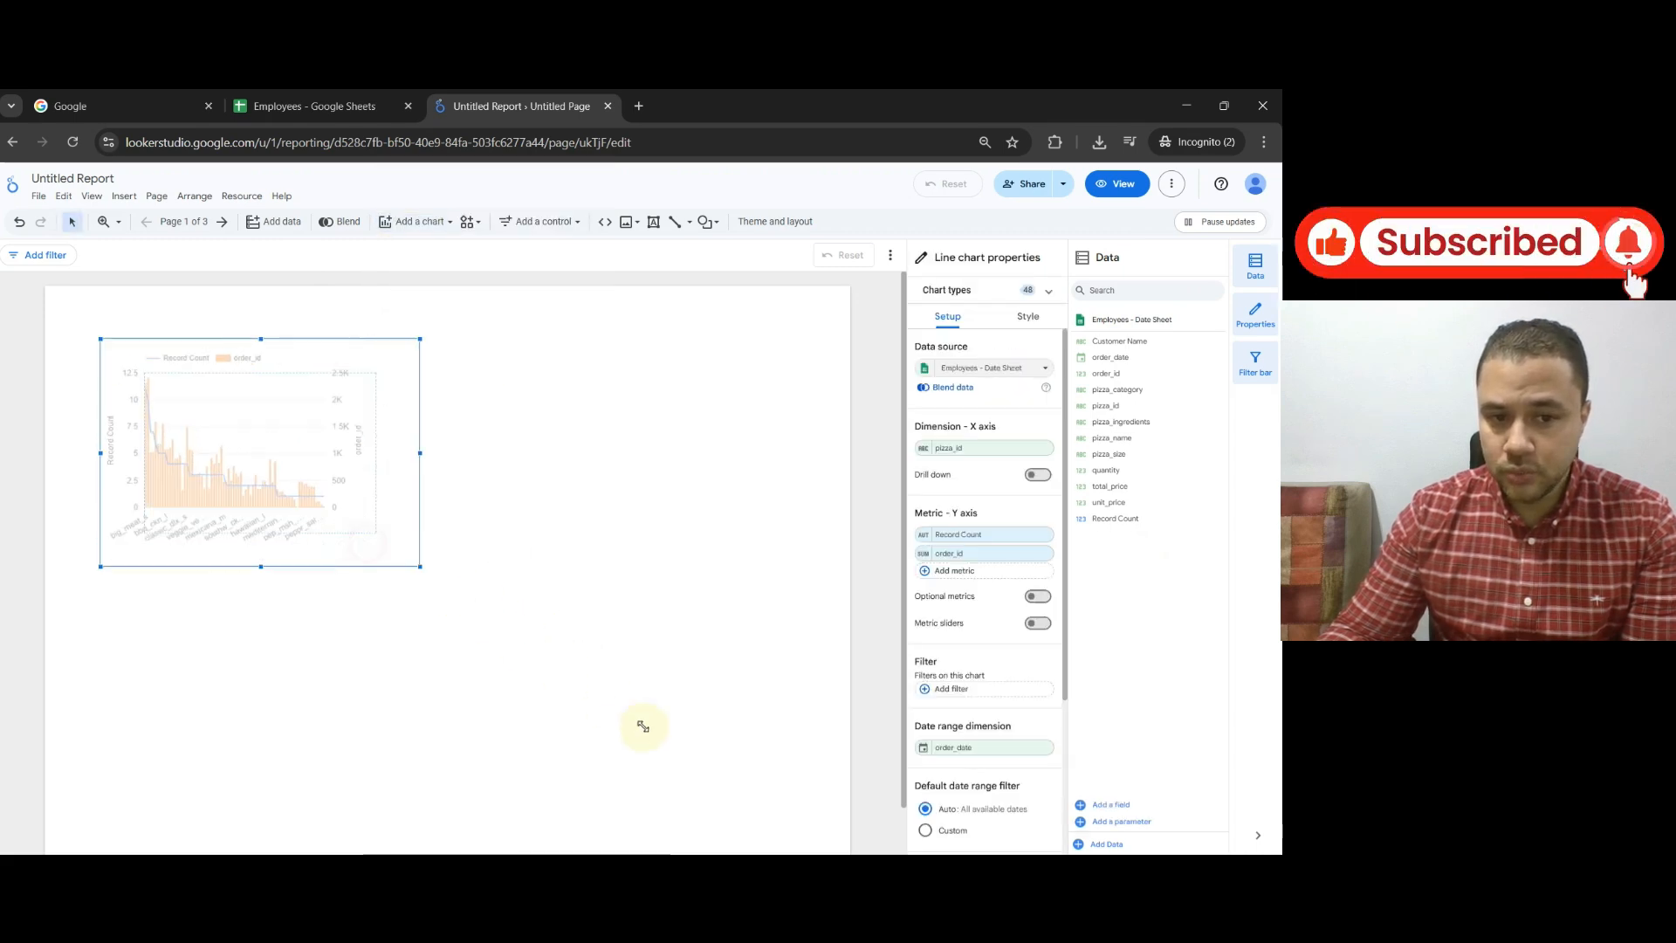
{"action": "left_click_drag", "start_coordinate": [642, 726], "coordinate": [775, 786]}
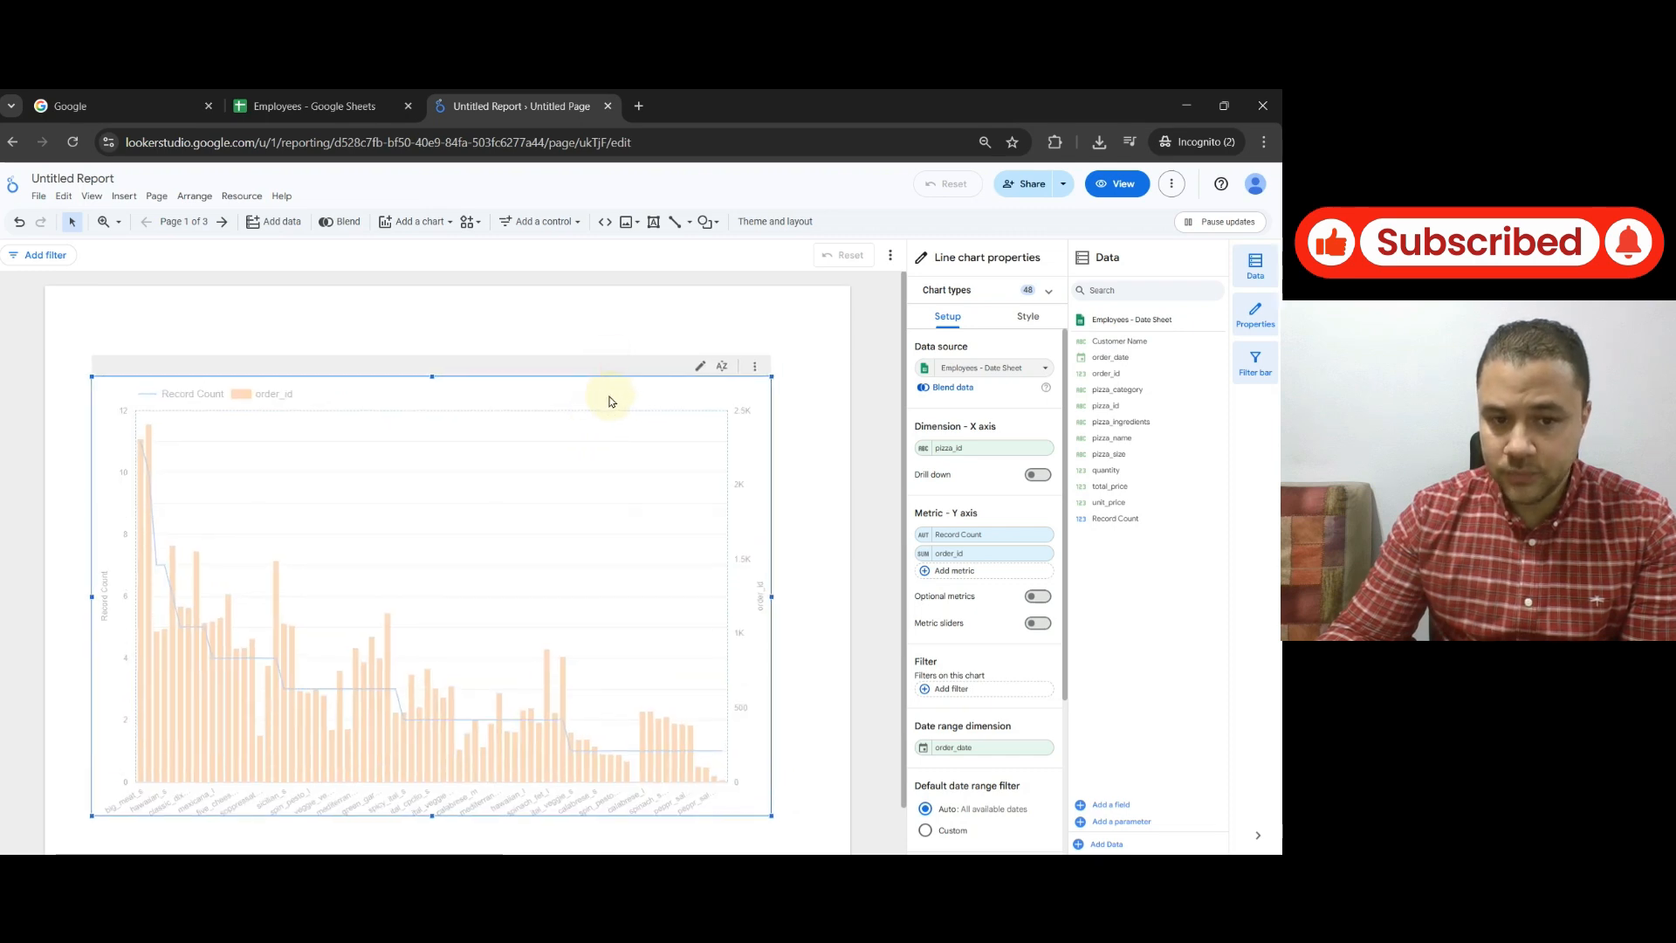
{"action": "left_click_drag", "start_coordinate": [609, 396], "coordinate": [618, 393]}
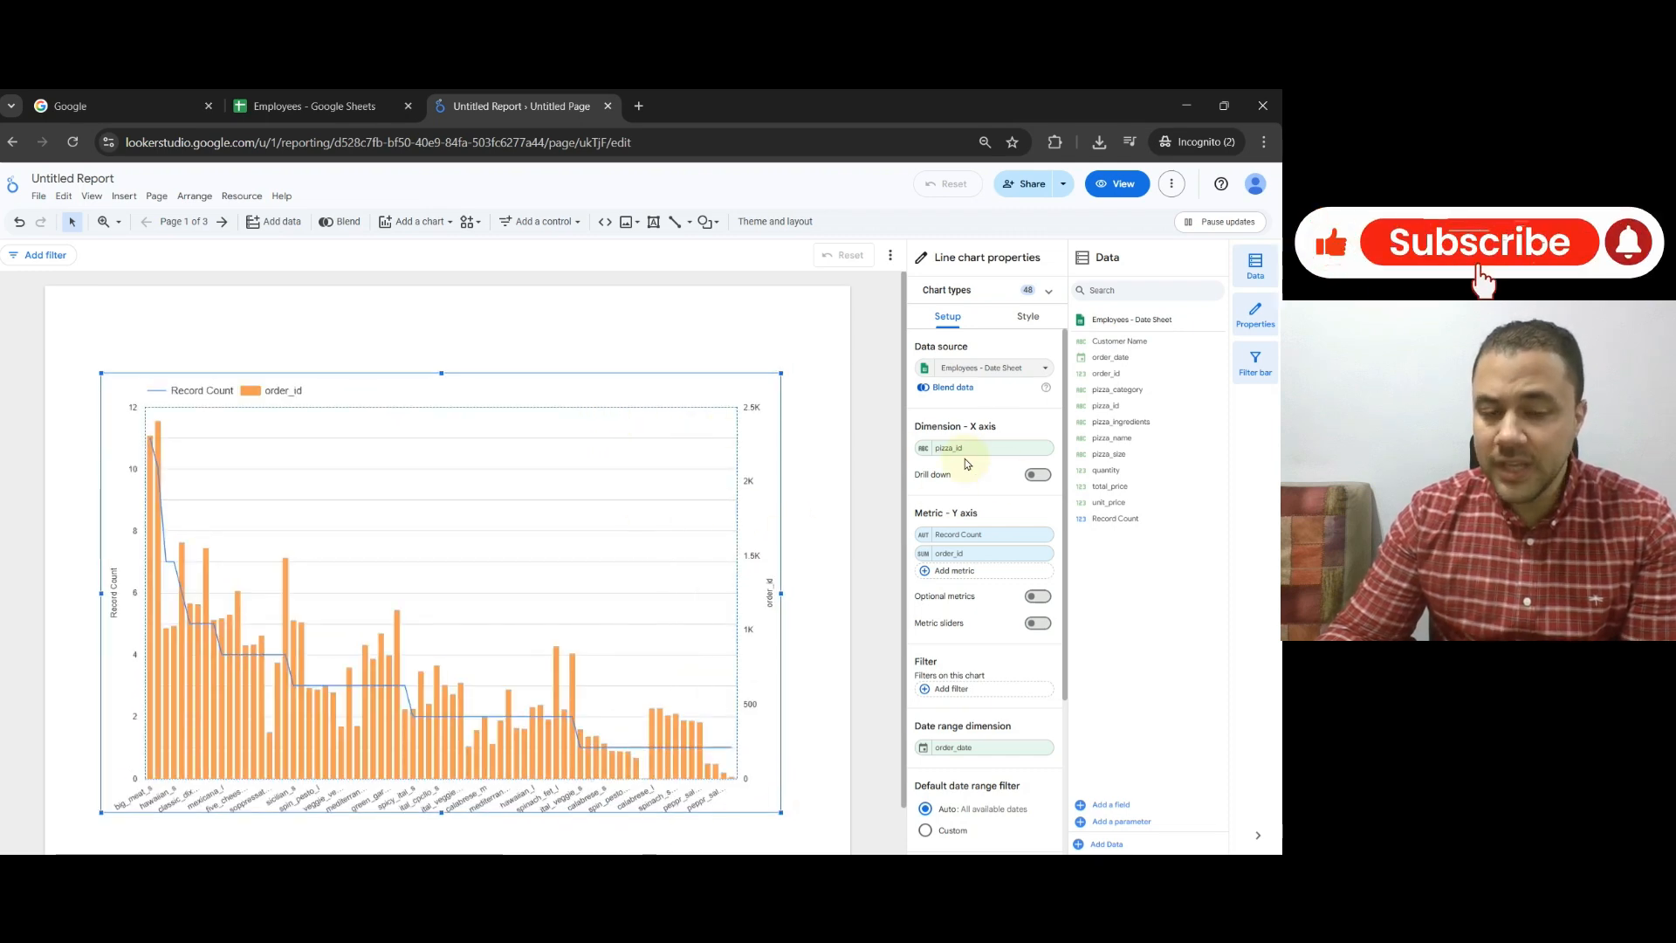
Set the combo chart's dimension to pizza_category and its metrics to quantity and total_price, and move the chart slightly up the page
{"action": "mouse_move", "coordinate": [468, 527]}
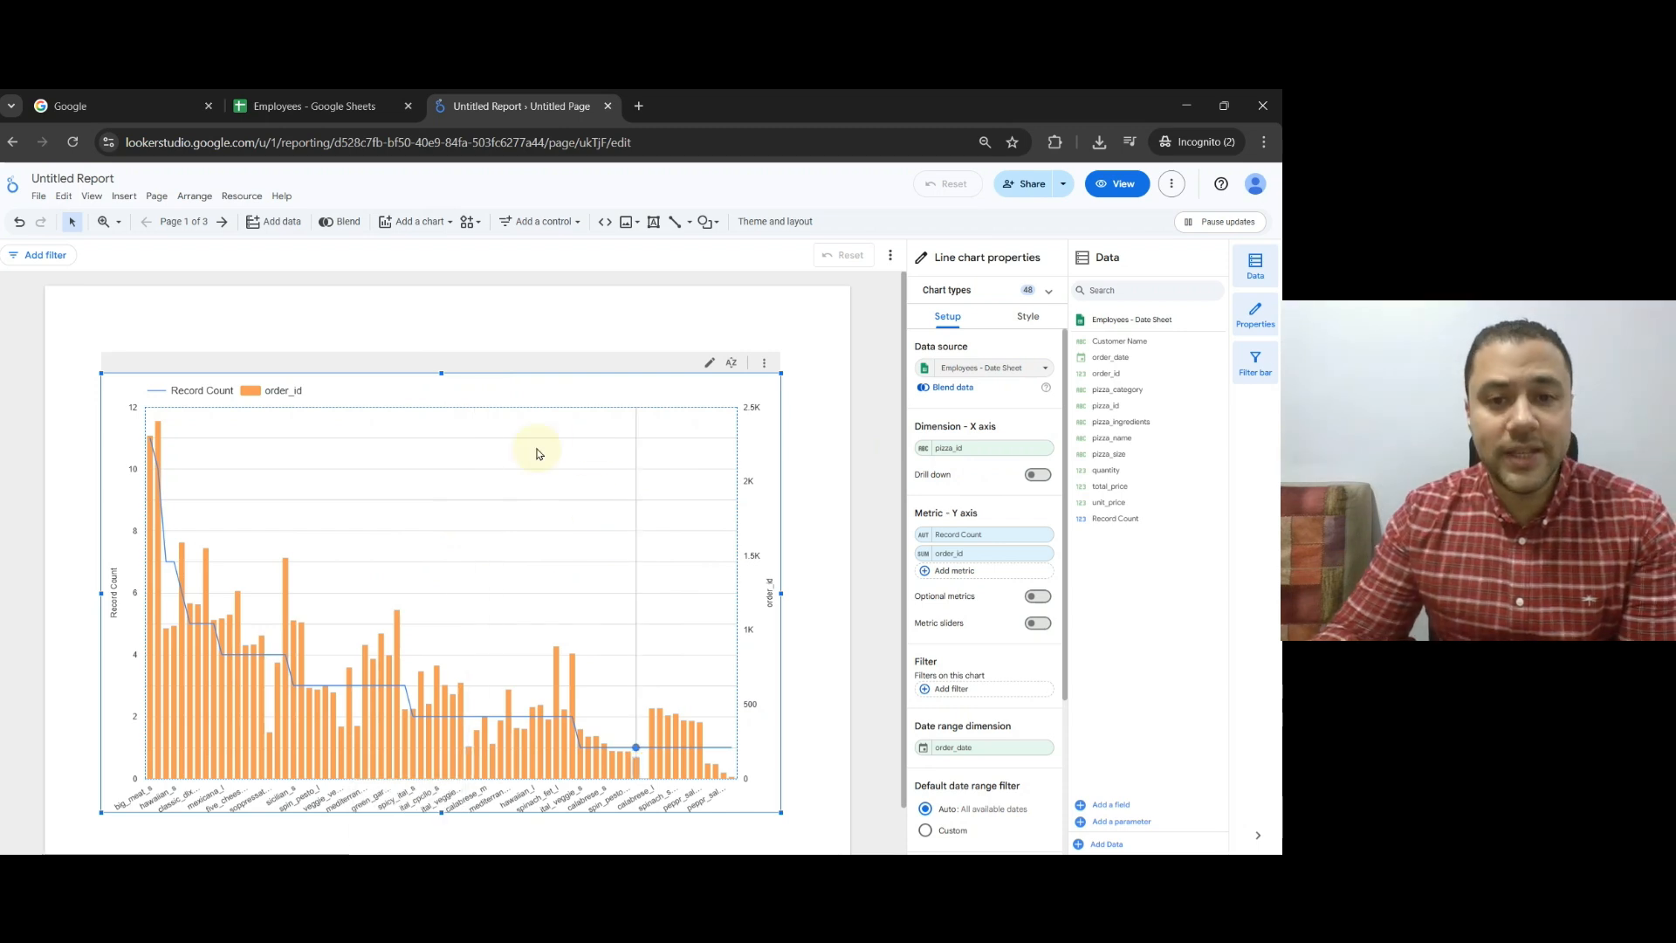
{"action": "left_click_drag", "start_coordinate": [1147, 391], "coordinate": [978, 451]}
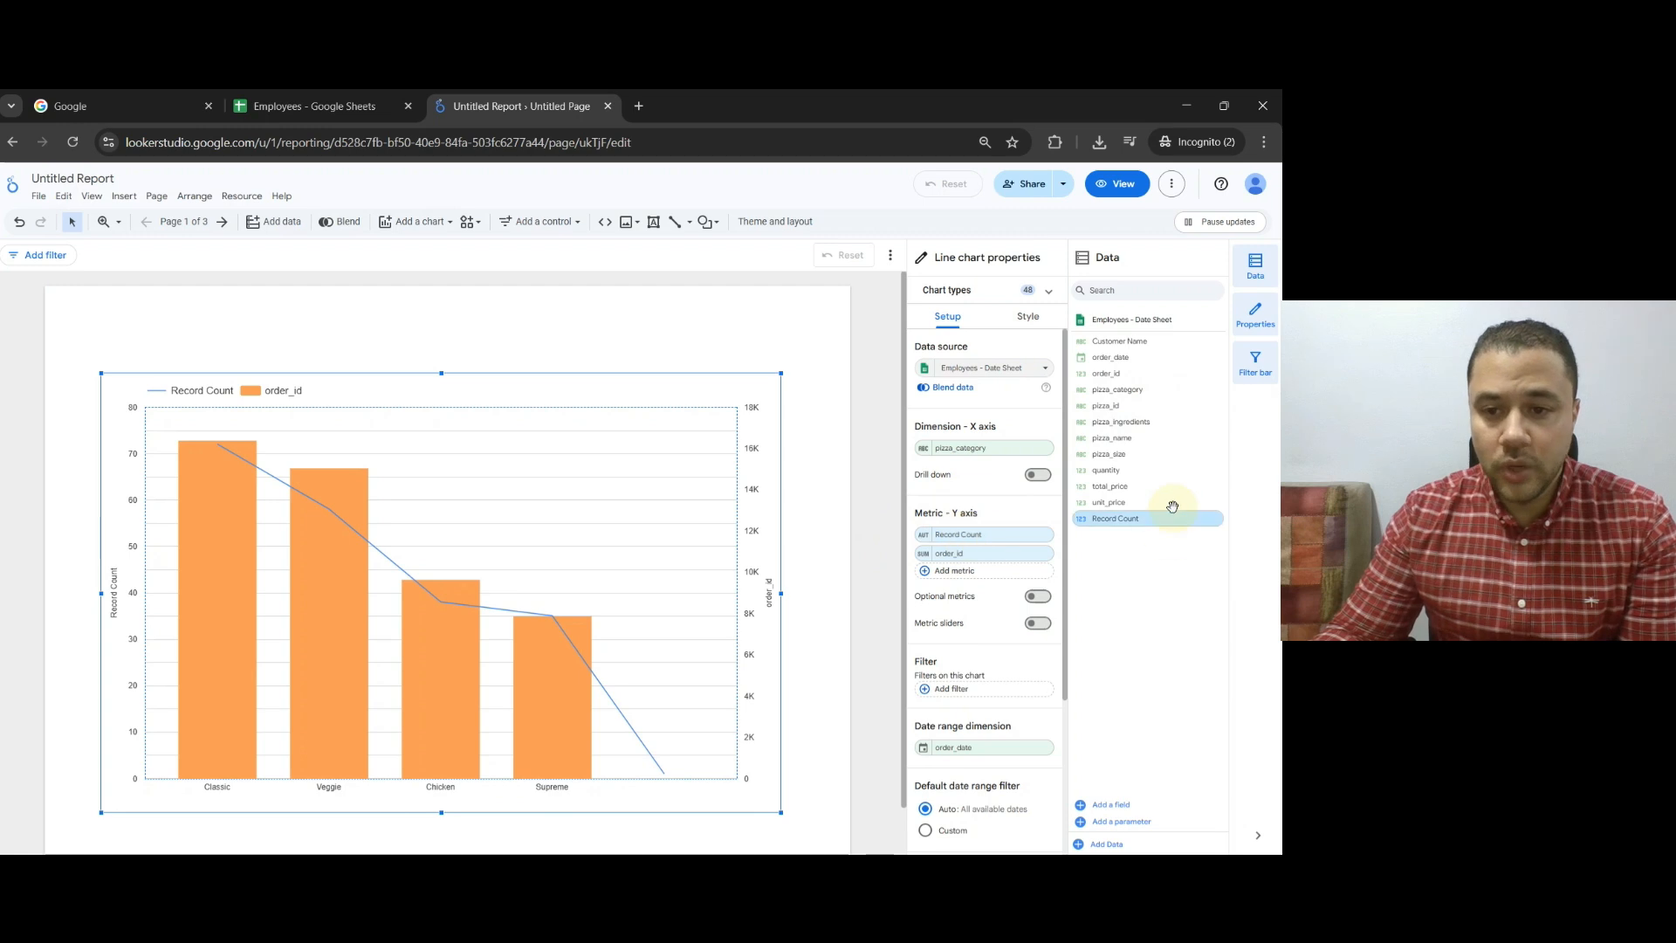
{"action": "left_click_drag", "start_coordinate": [1117, 471], "coordinate": [975, 541]}
{"action": "left_click_drag", "start_coordinate": [1124, 489], "coordinate": [1008, 566]}
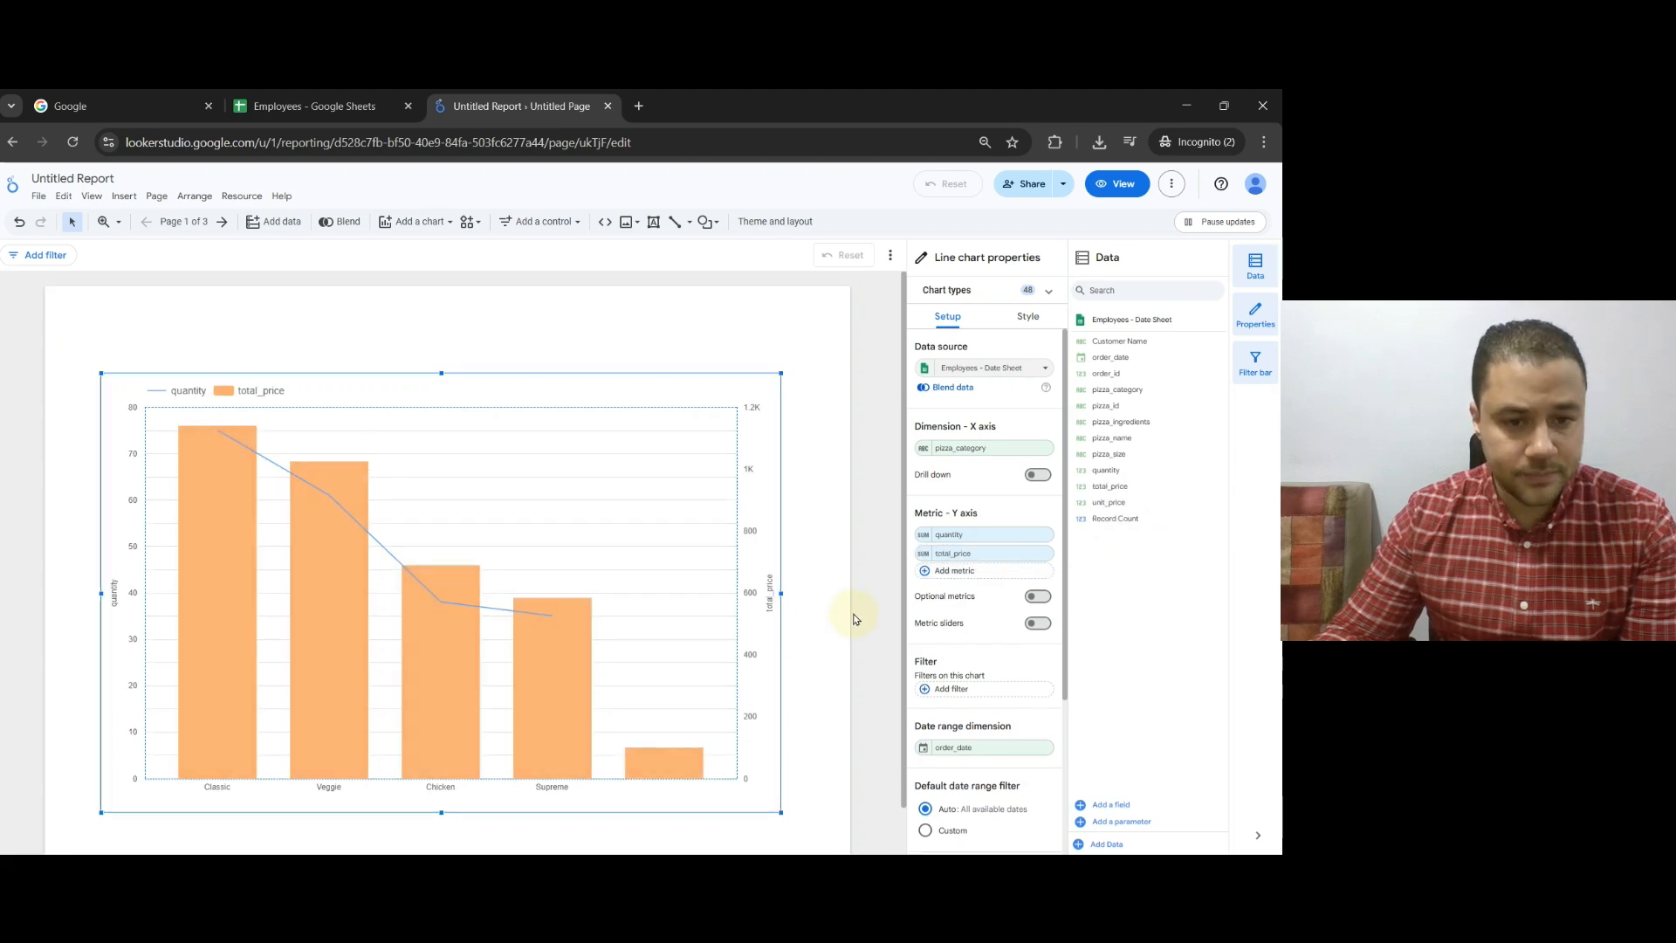
{"action": "mouse_move", "coordinate": [181, 514]}
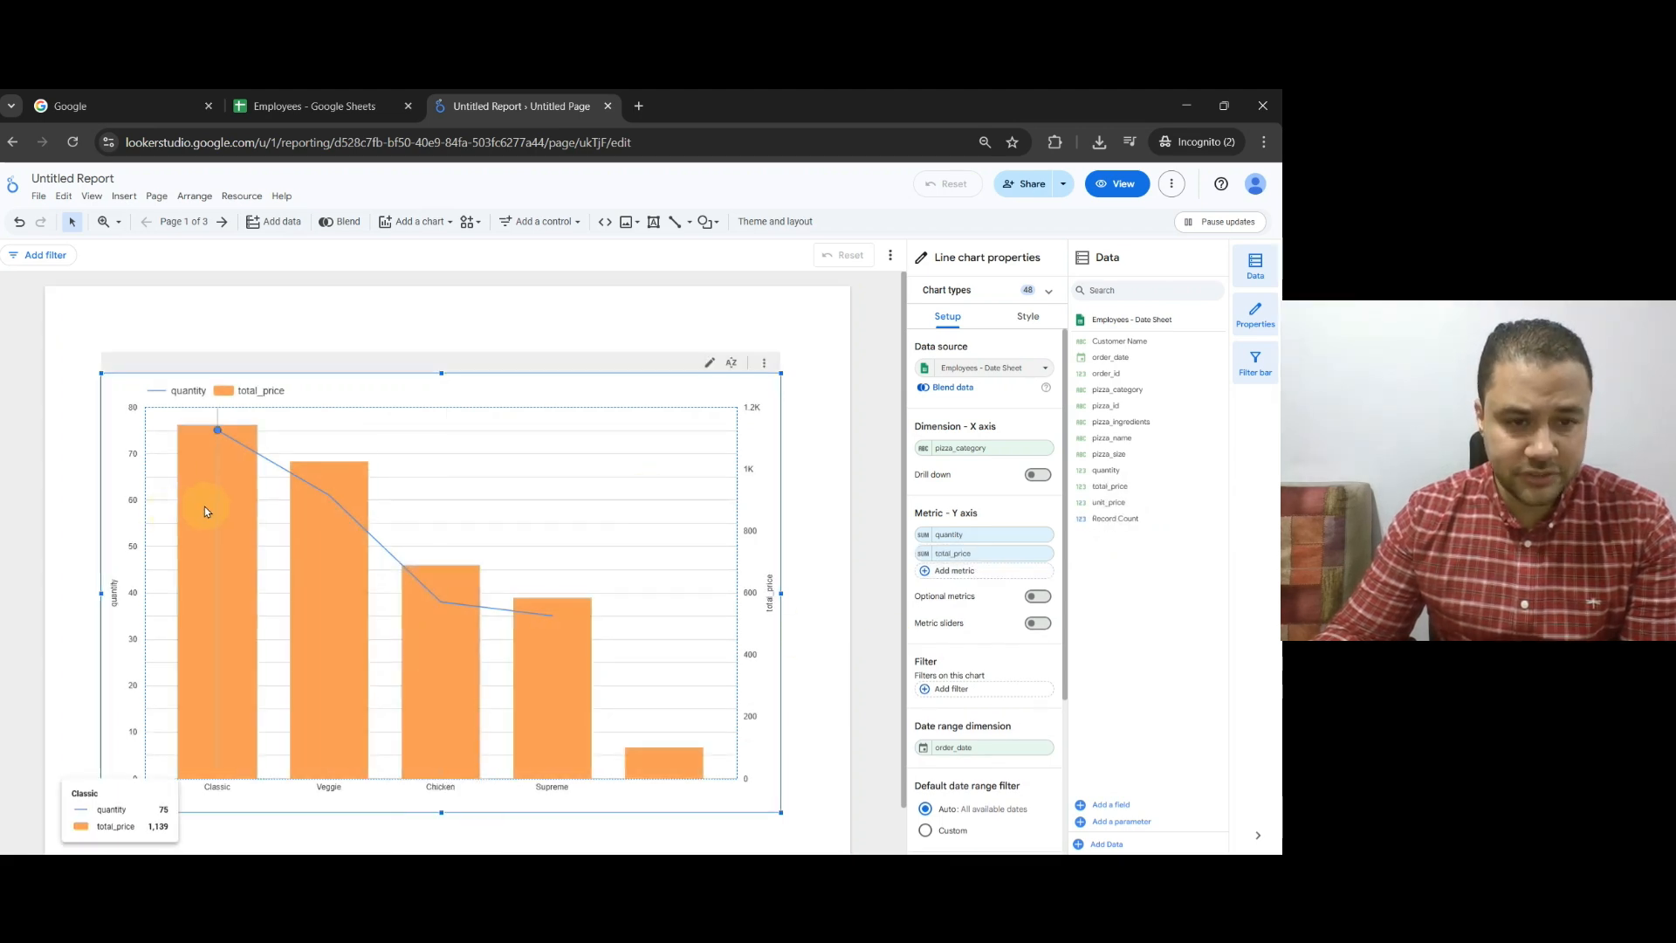
{"action": "left_click_drag", "start_coordinate": [333, 382], "coordinate": [329, 341]}
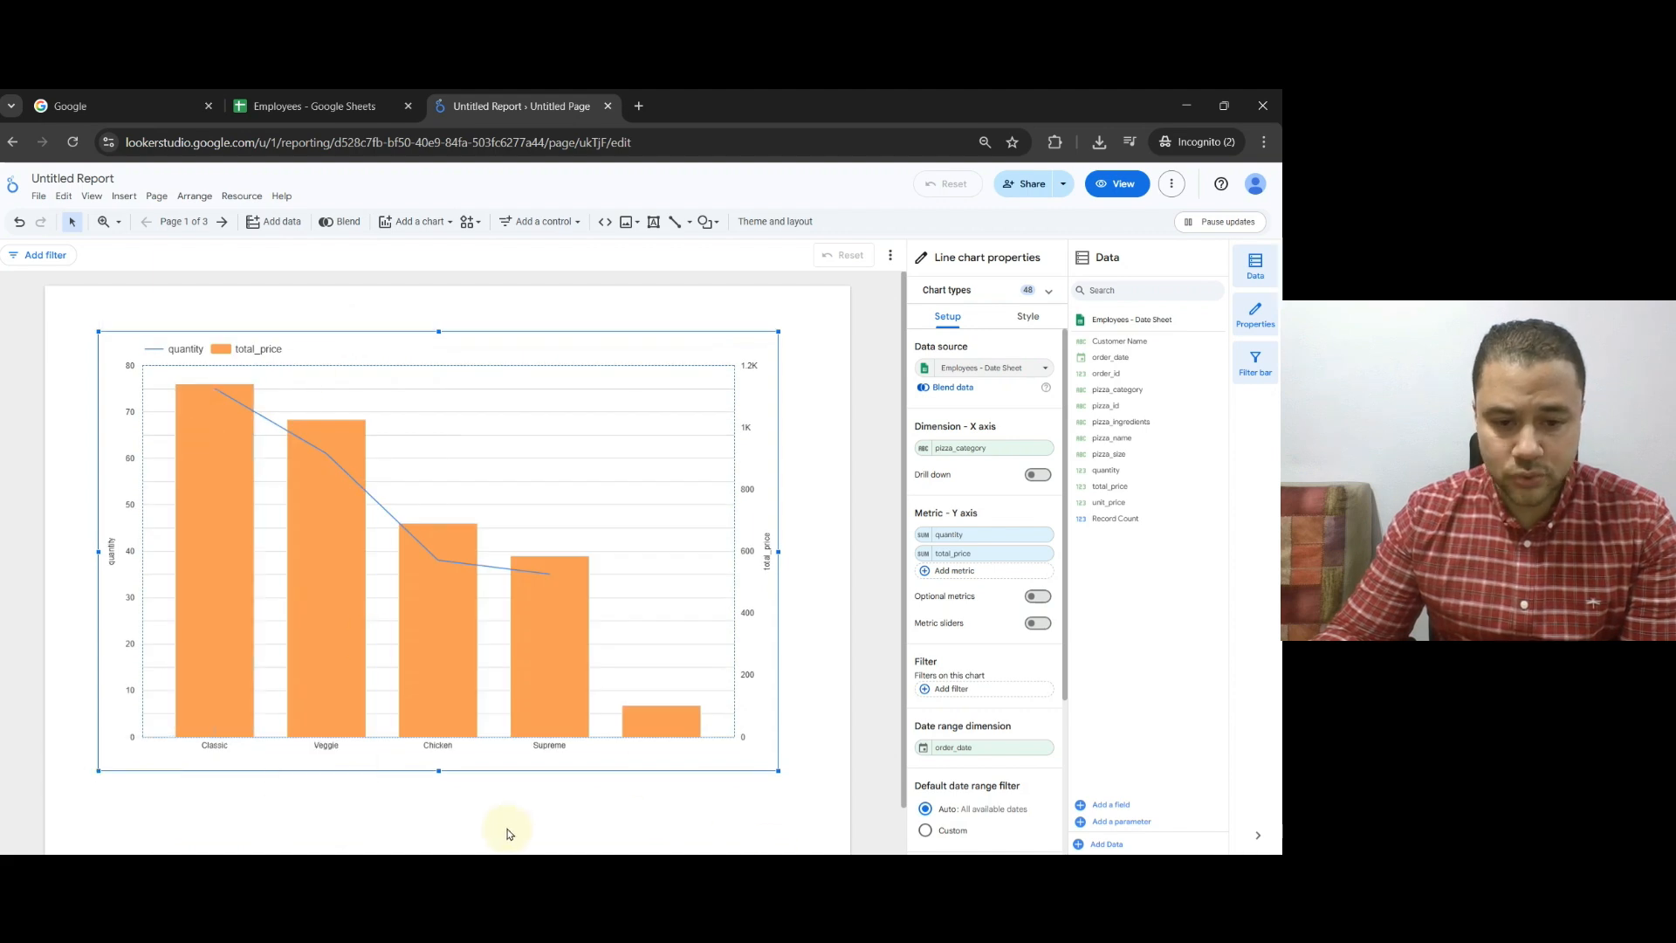
Capture a delayed snip of the chart with the Classic tooltip showing, using Snipping Tool
{"action": "left_click", "coordinate": [572, 871]}
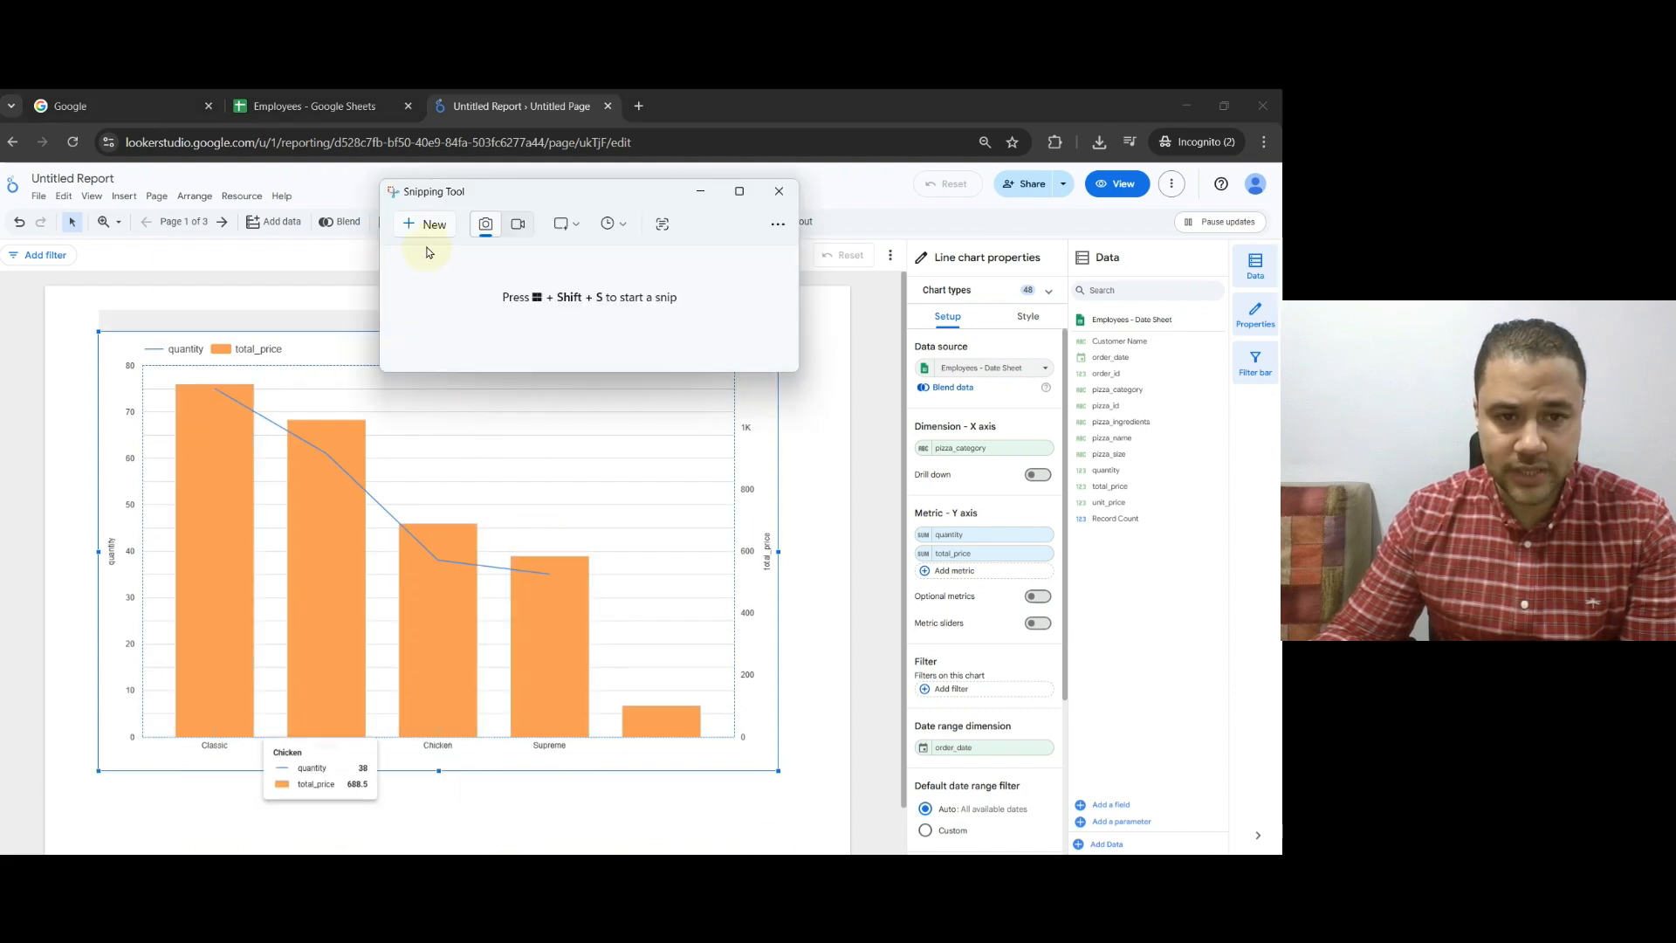
{"action": "left_click", "coordinate": [610, 224]}
{"action": "left_click", "coordinate": [646, 257]}
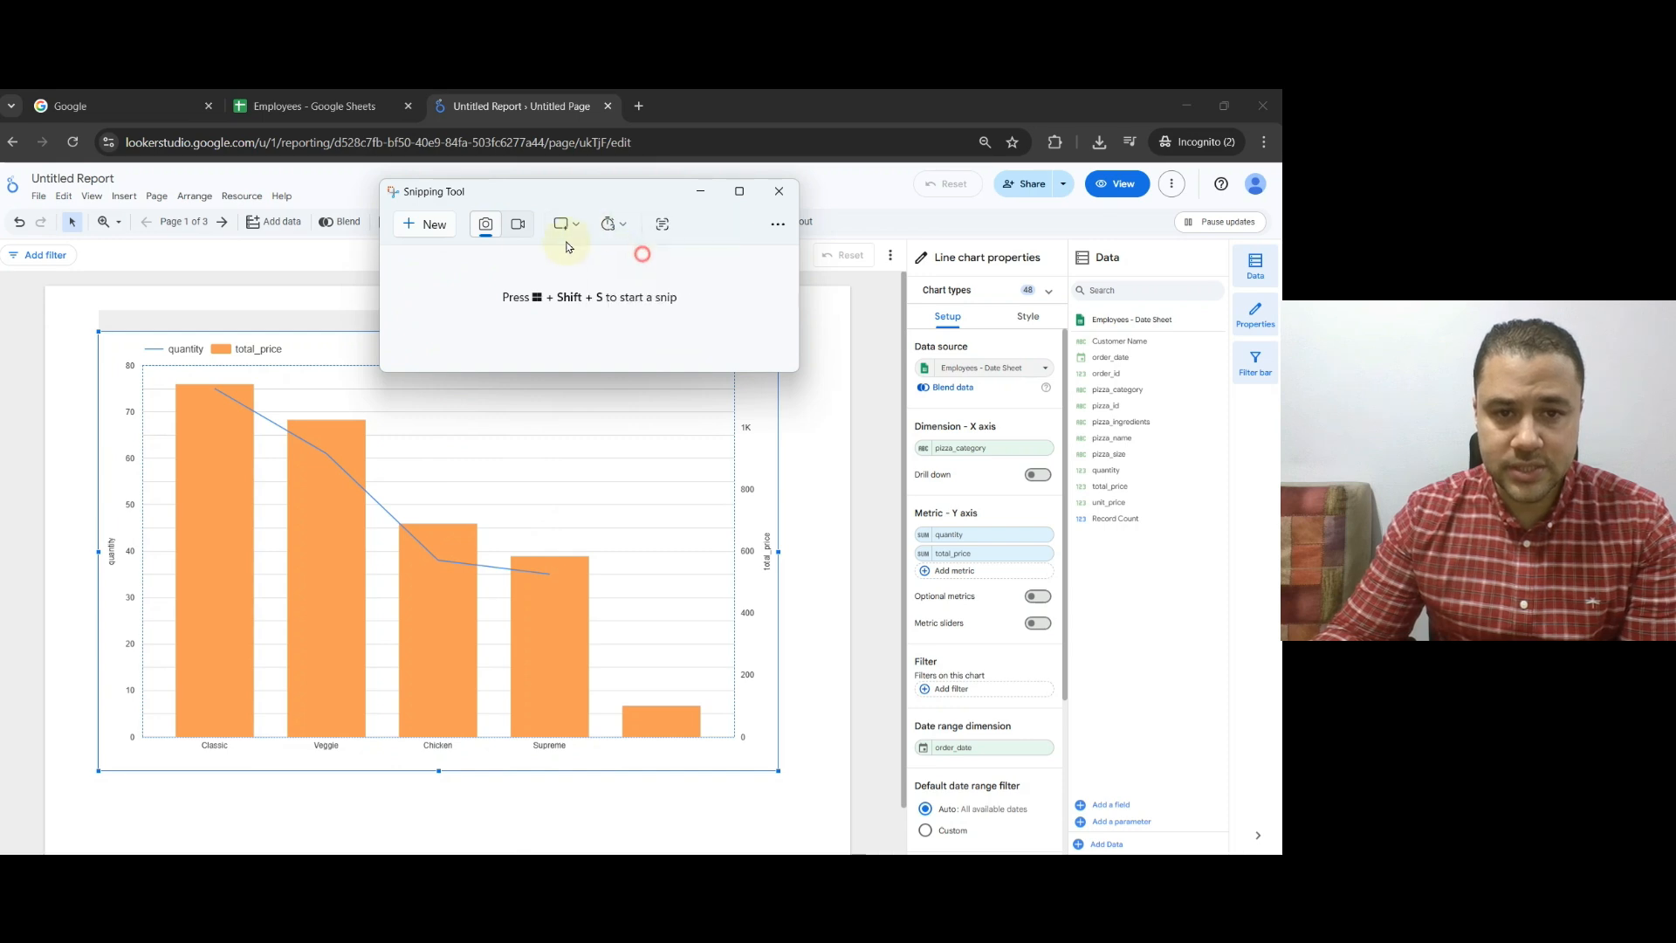
{"action": "left_click", "coordinate": [436, 235]}
{"action": "mouse_move", "coordinate": [204, 457]}
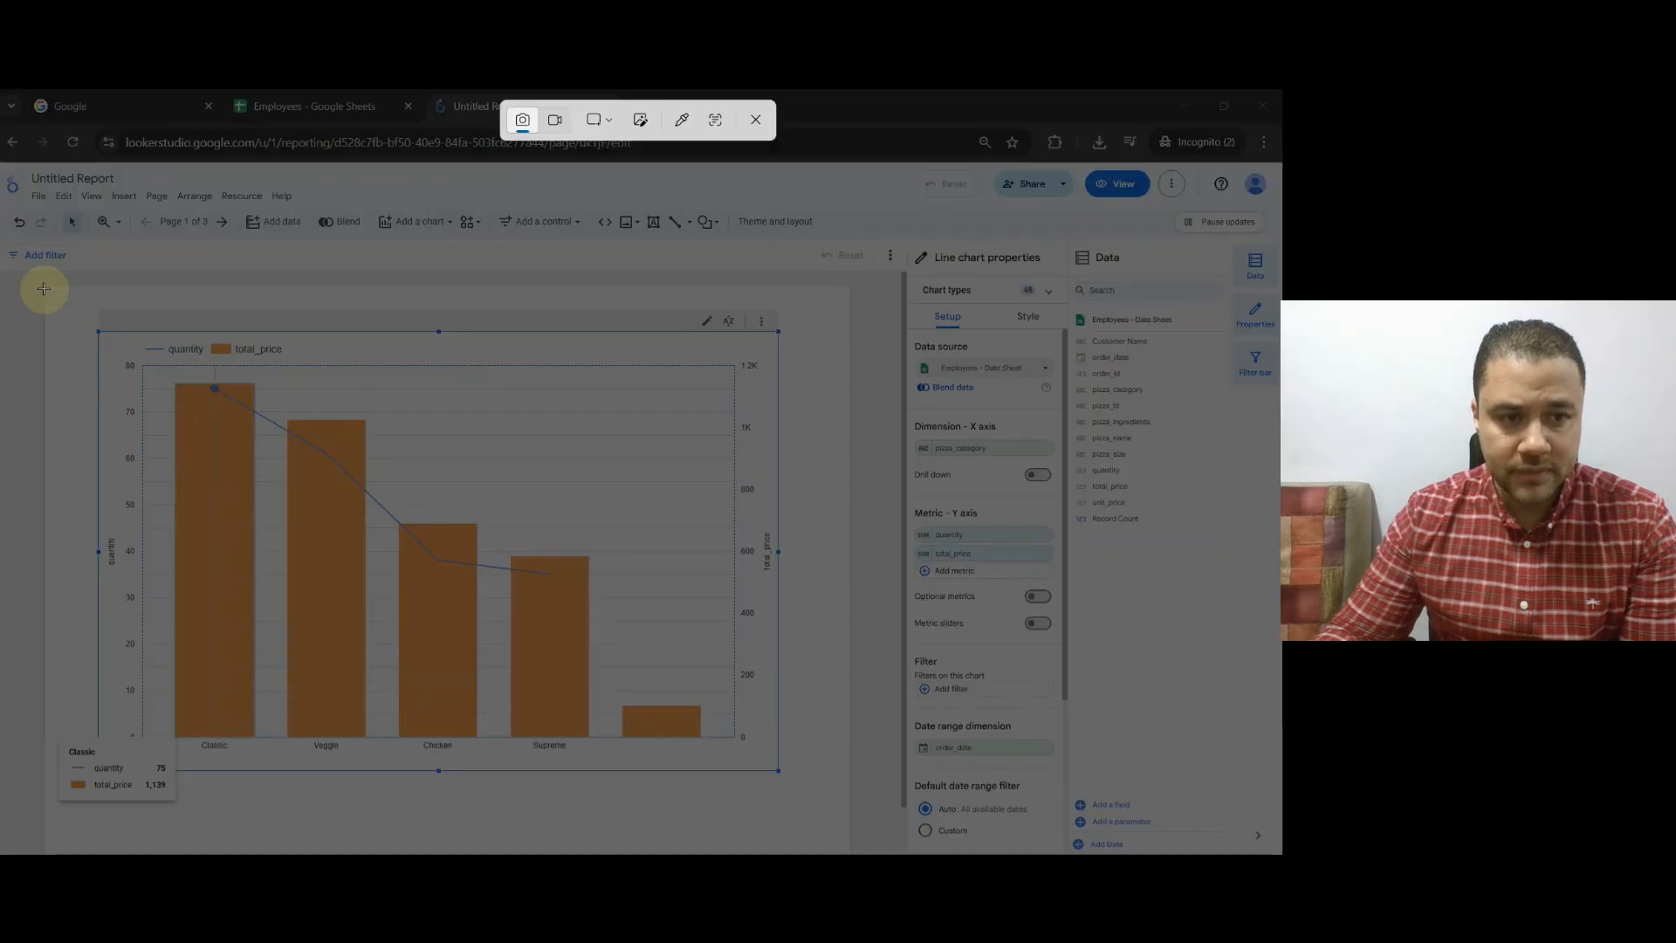
{"action": "left_click_drag", "start_coordinate": [44, 288], "coordinate": [855, 829]}
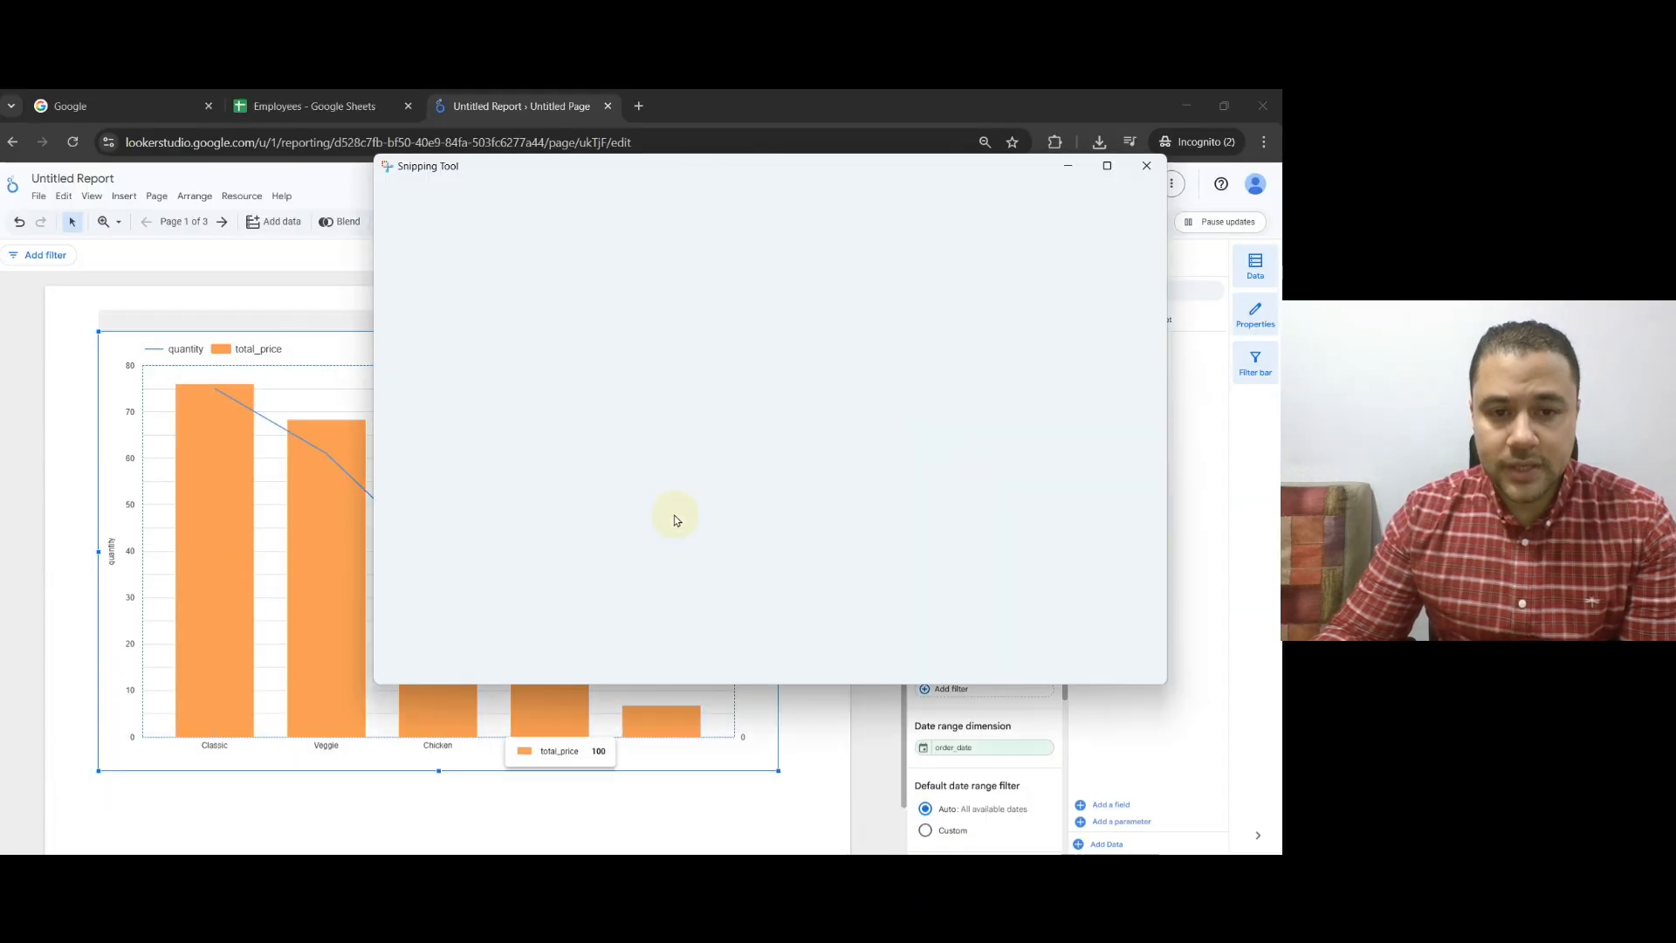
Draw red arrows on the snip pointing to the quantity and total_price values in the Classic tooltip, and return to the report
{"action": "left_click_drag", "start_coordinate": [754, 179], "coordinate": [665, 146]}
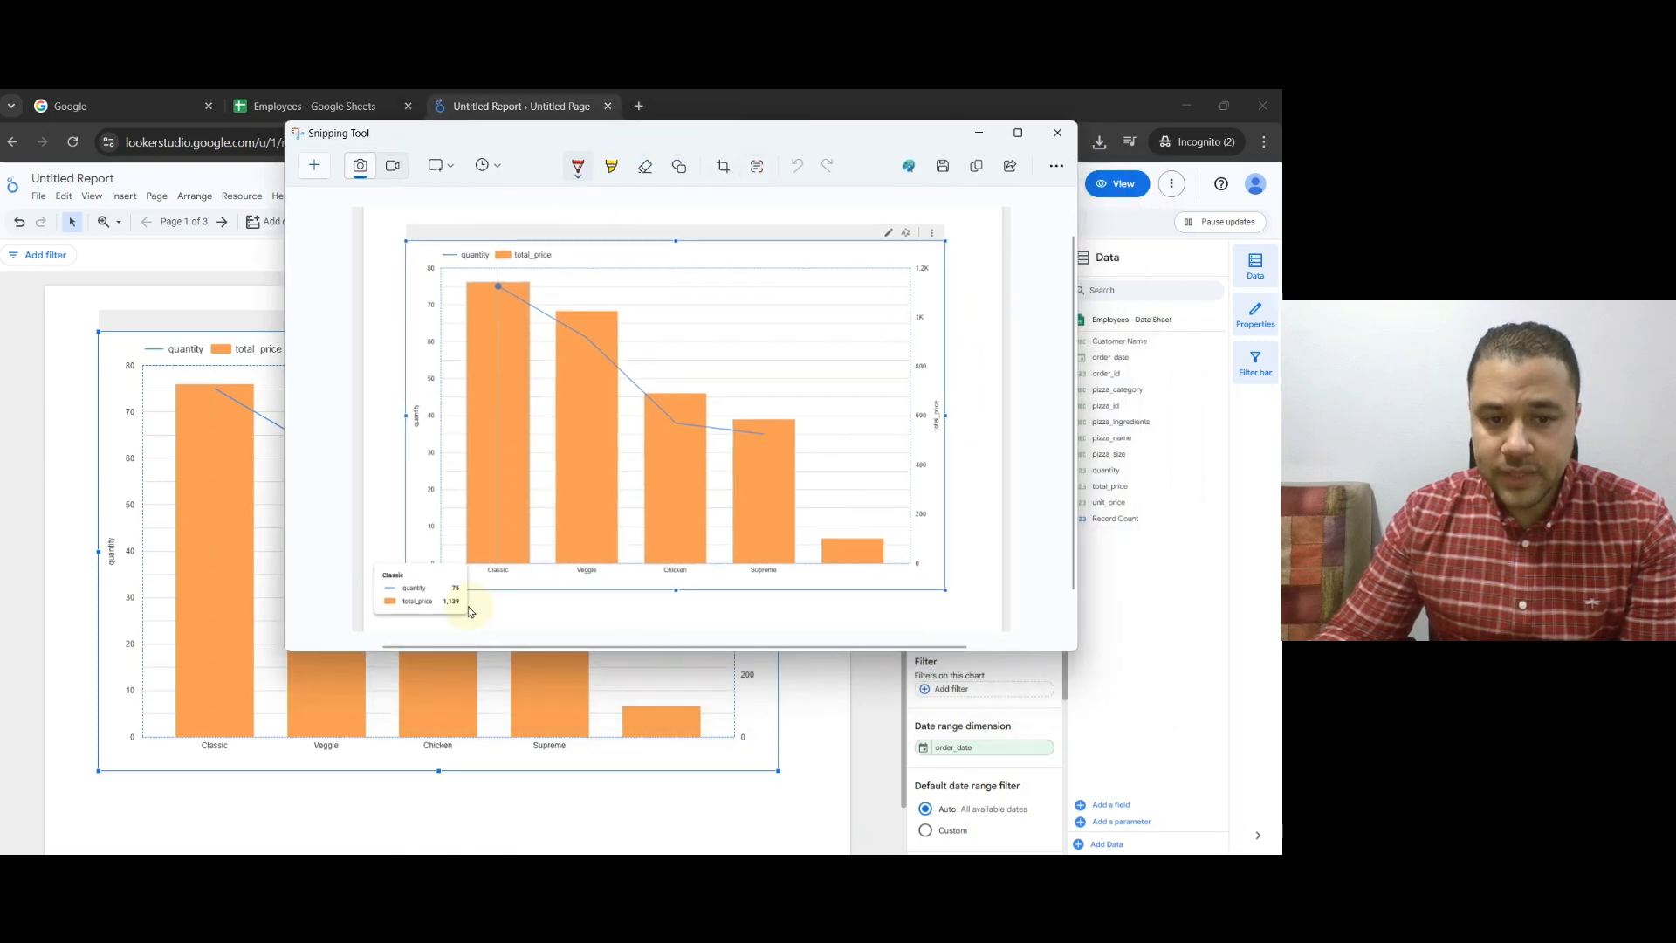
{"action": "mouse_move", "coordinate": [506, 584]}
{"action": "left_mouse_down"}
{"action": "mouse_move", "coordinate": [476, 581]}
{"action": "mouse_move", "coordinate": [491, 621]}
{"action": "left_mouse_up"}
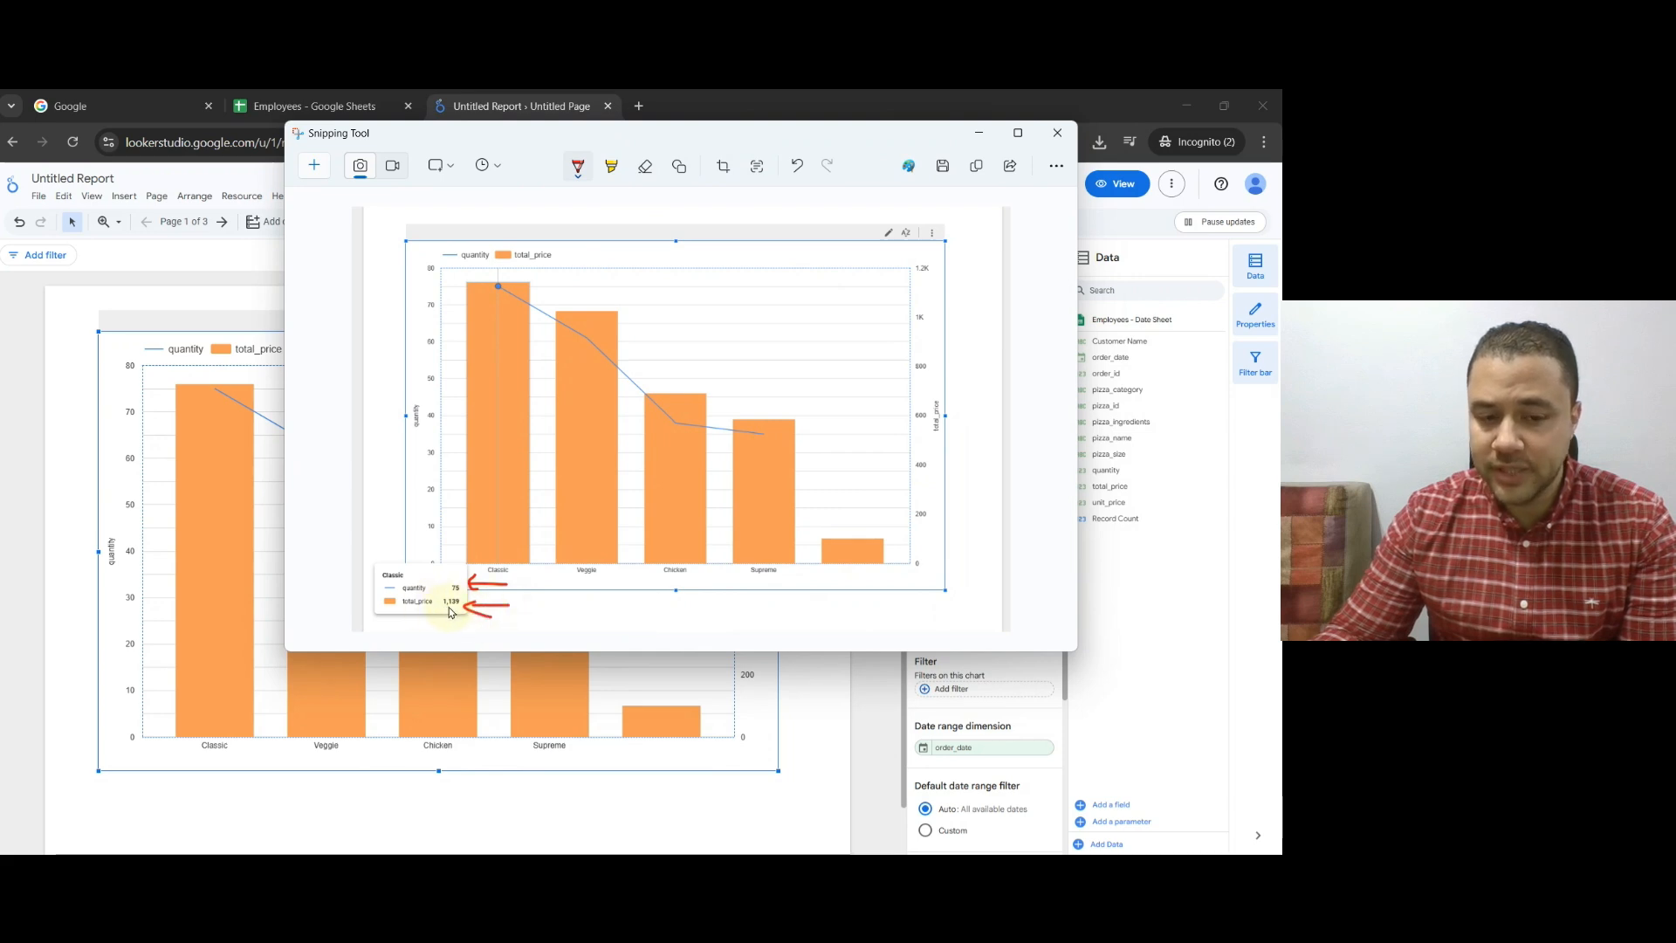
{"action": "left_click", "coordinate": [19, 512]}
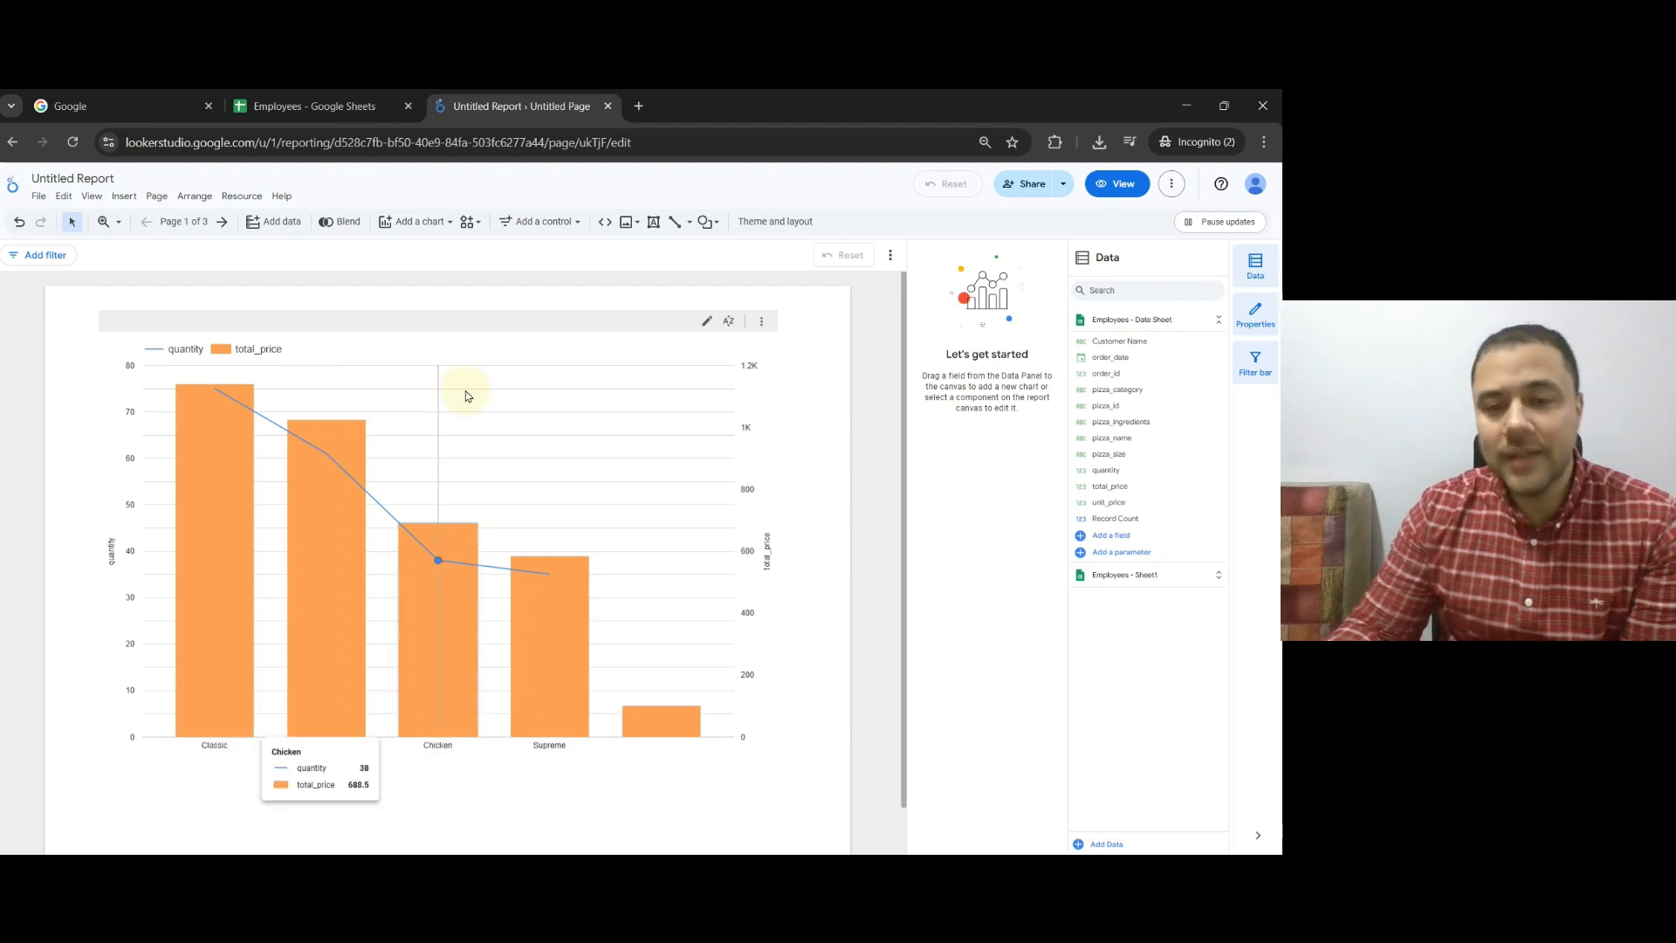
Try the chart's quantity series as bars and switch it back to a line in its style settings
{"action": "left_click", "coordinate": [601, 346]}
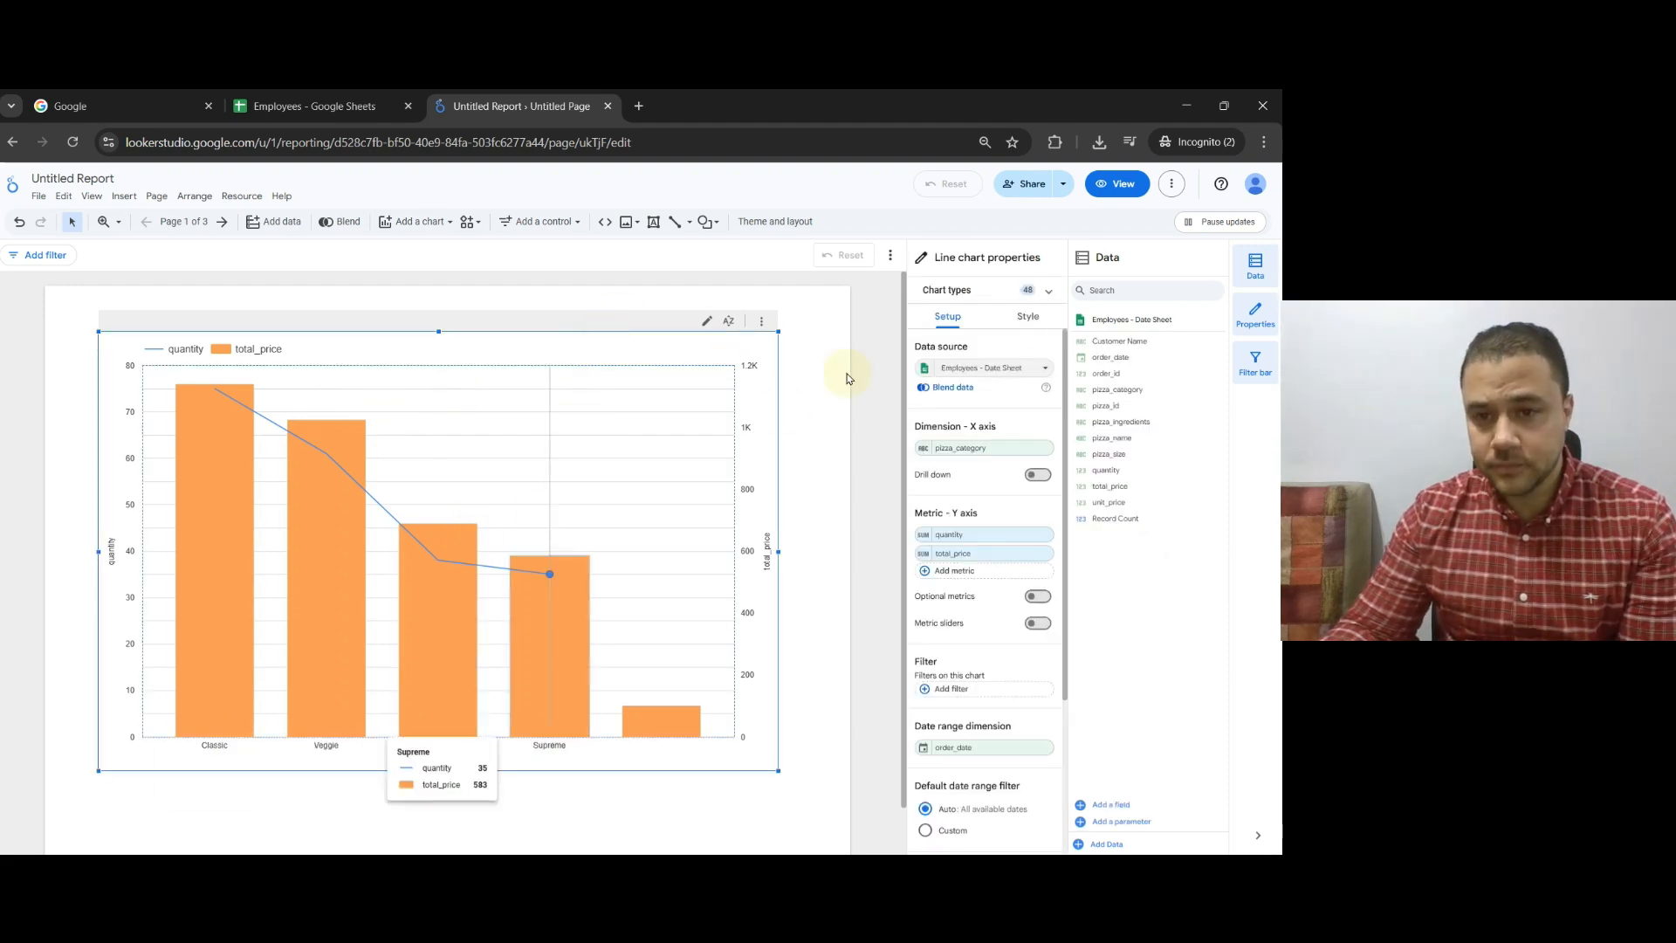
{"action": "left_click", "coordinate": [1028, 316]}
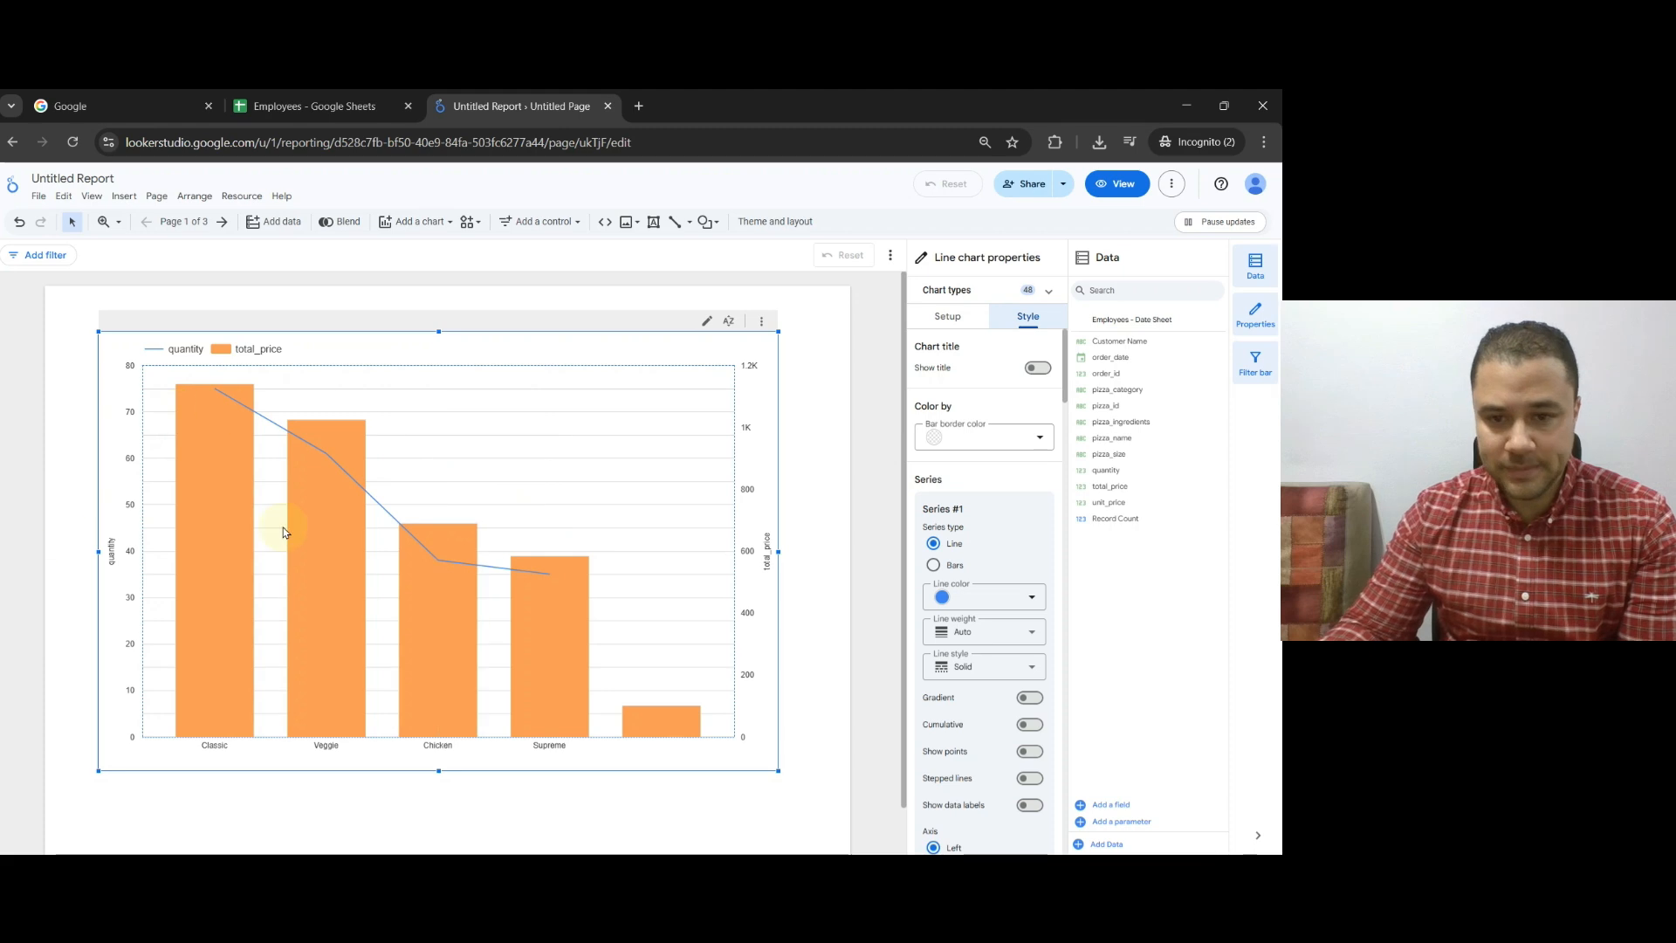
{"action": "scroll", "coordinate": [985, 529], "scroll_direction": "down", "scroll_amount": 1}
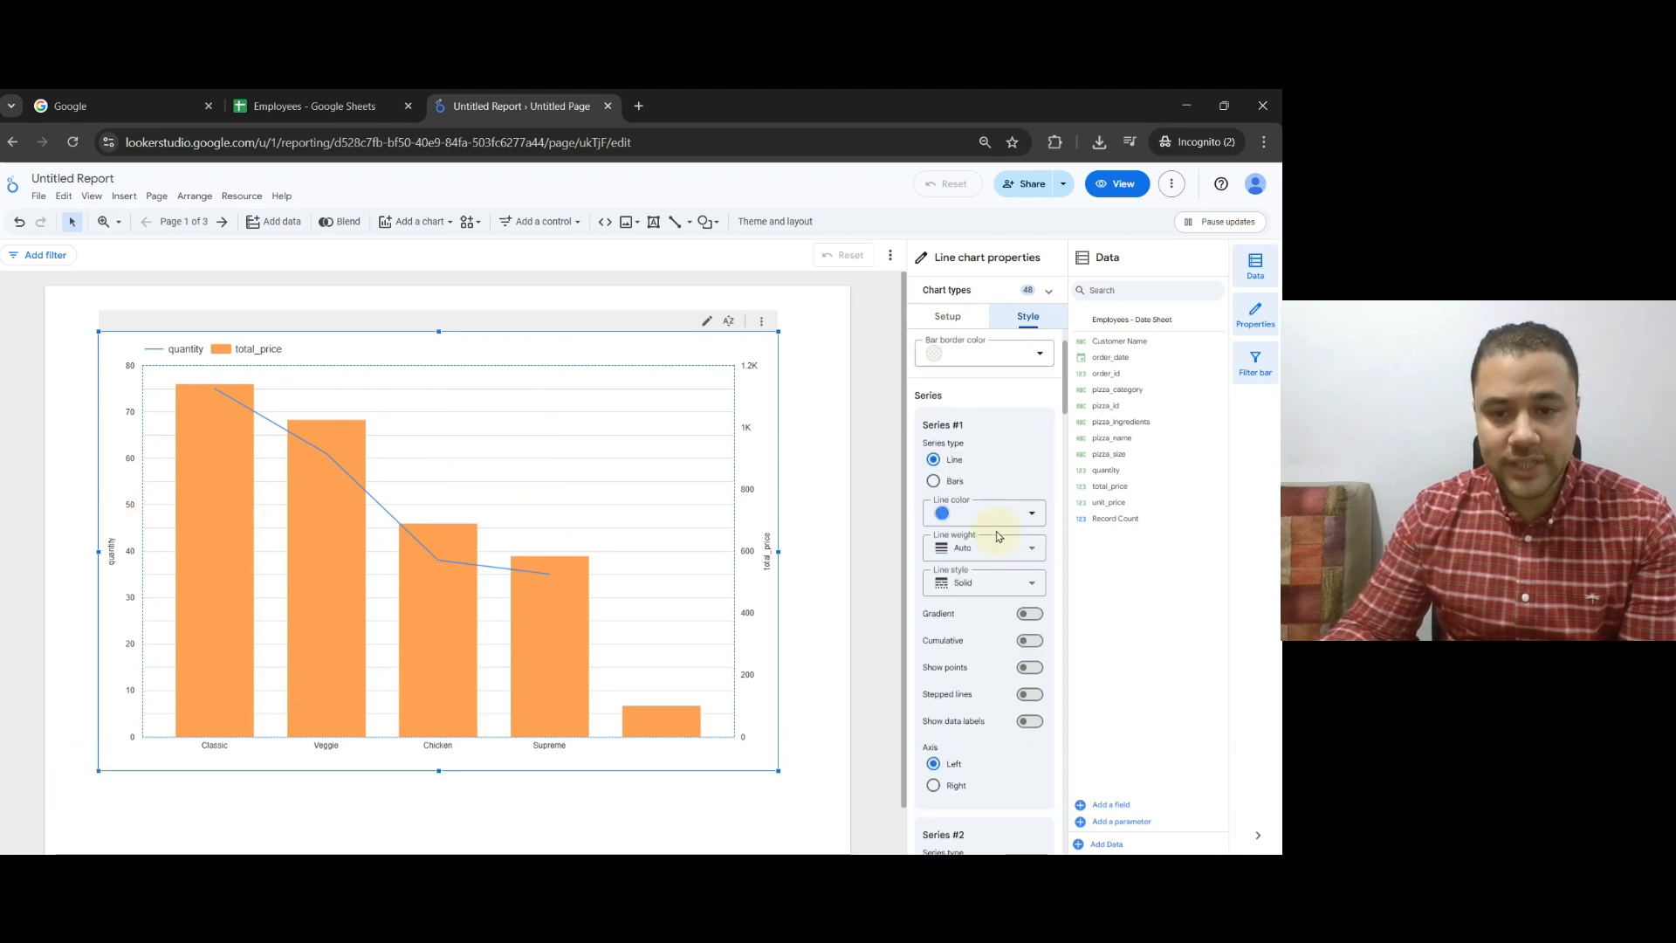
{"action": "left_click", "coordinate": [933, 481]}
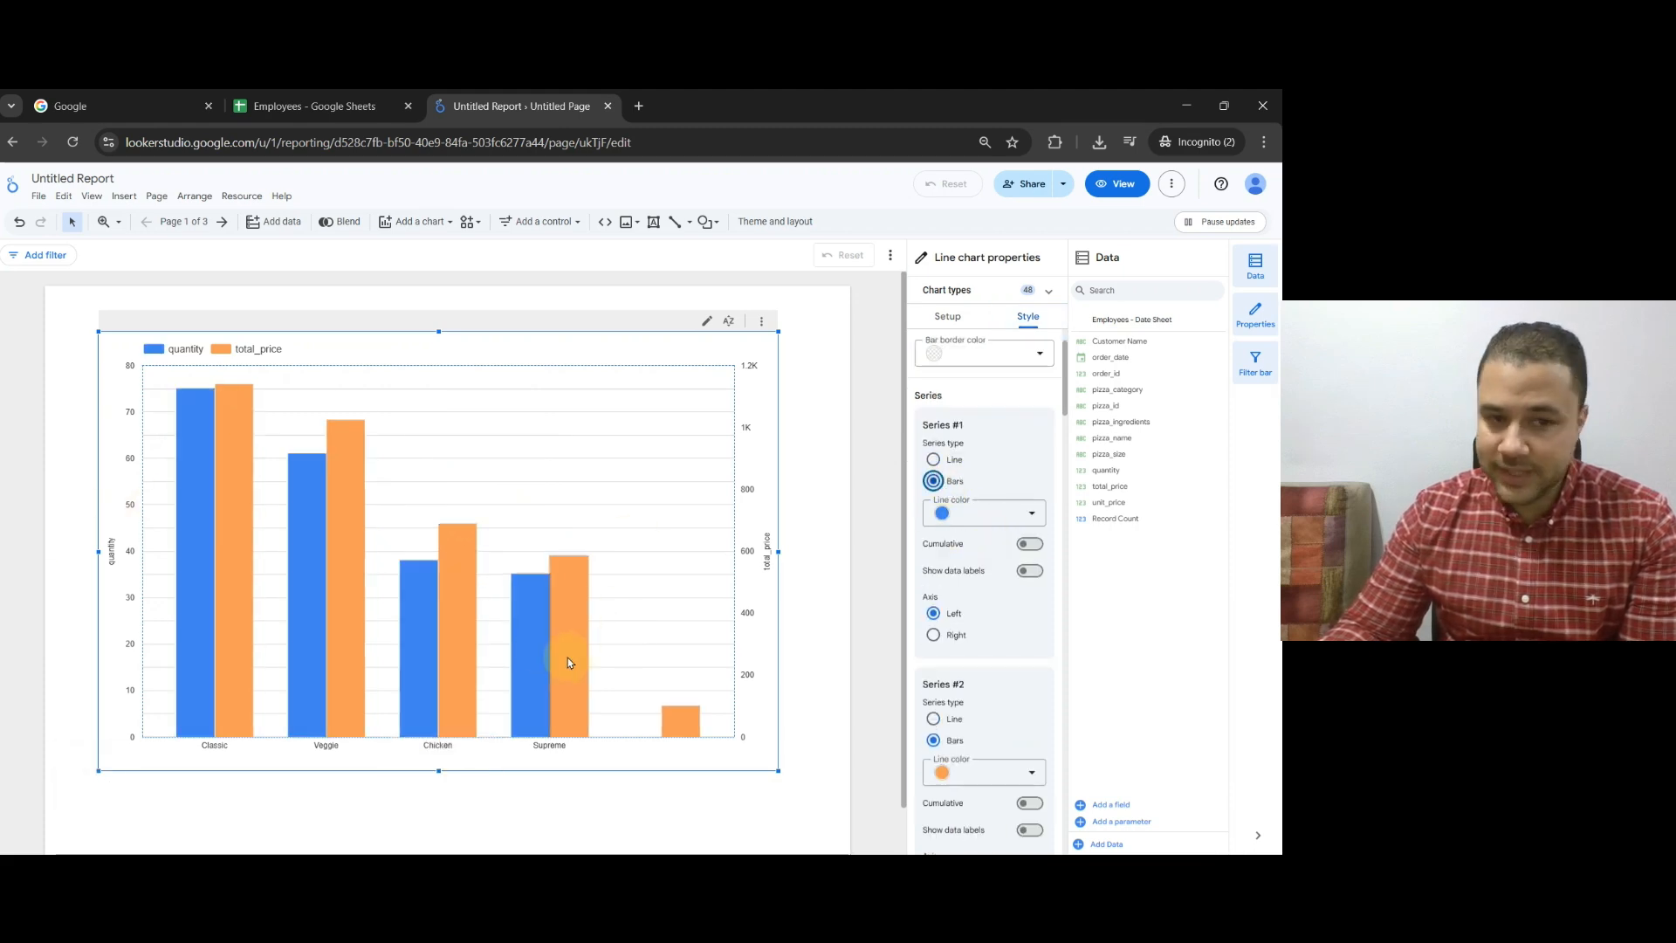
{"action": "left_click", "coordinate": [933, 459]}
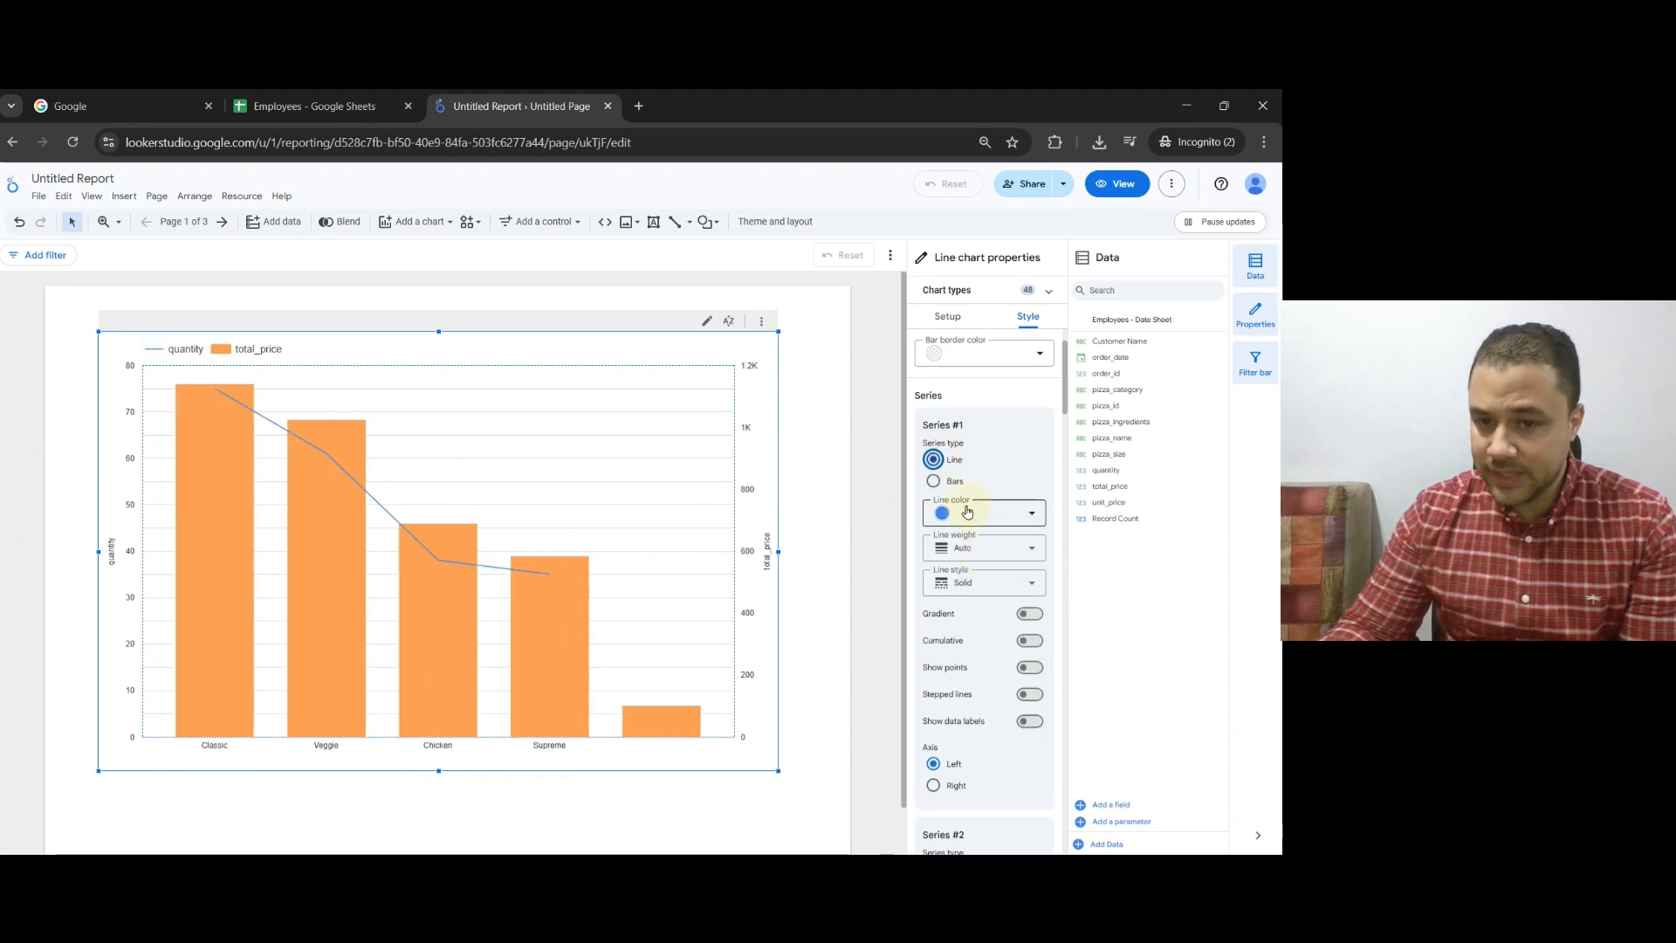
Try the gradient and cumulative options on the quantity line, turning each one off again
{"action": "scroll", "coordinate": [984, 467], "scroll_direction": "down", "scroll_amount": 1}
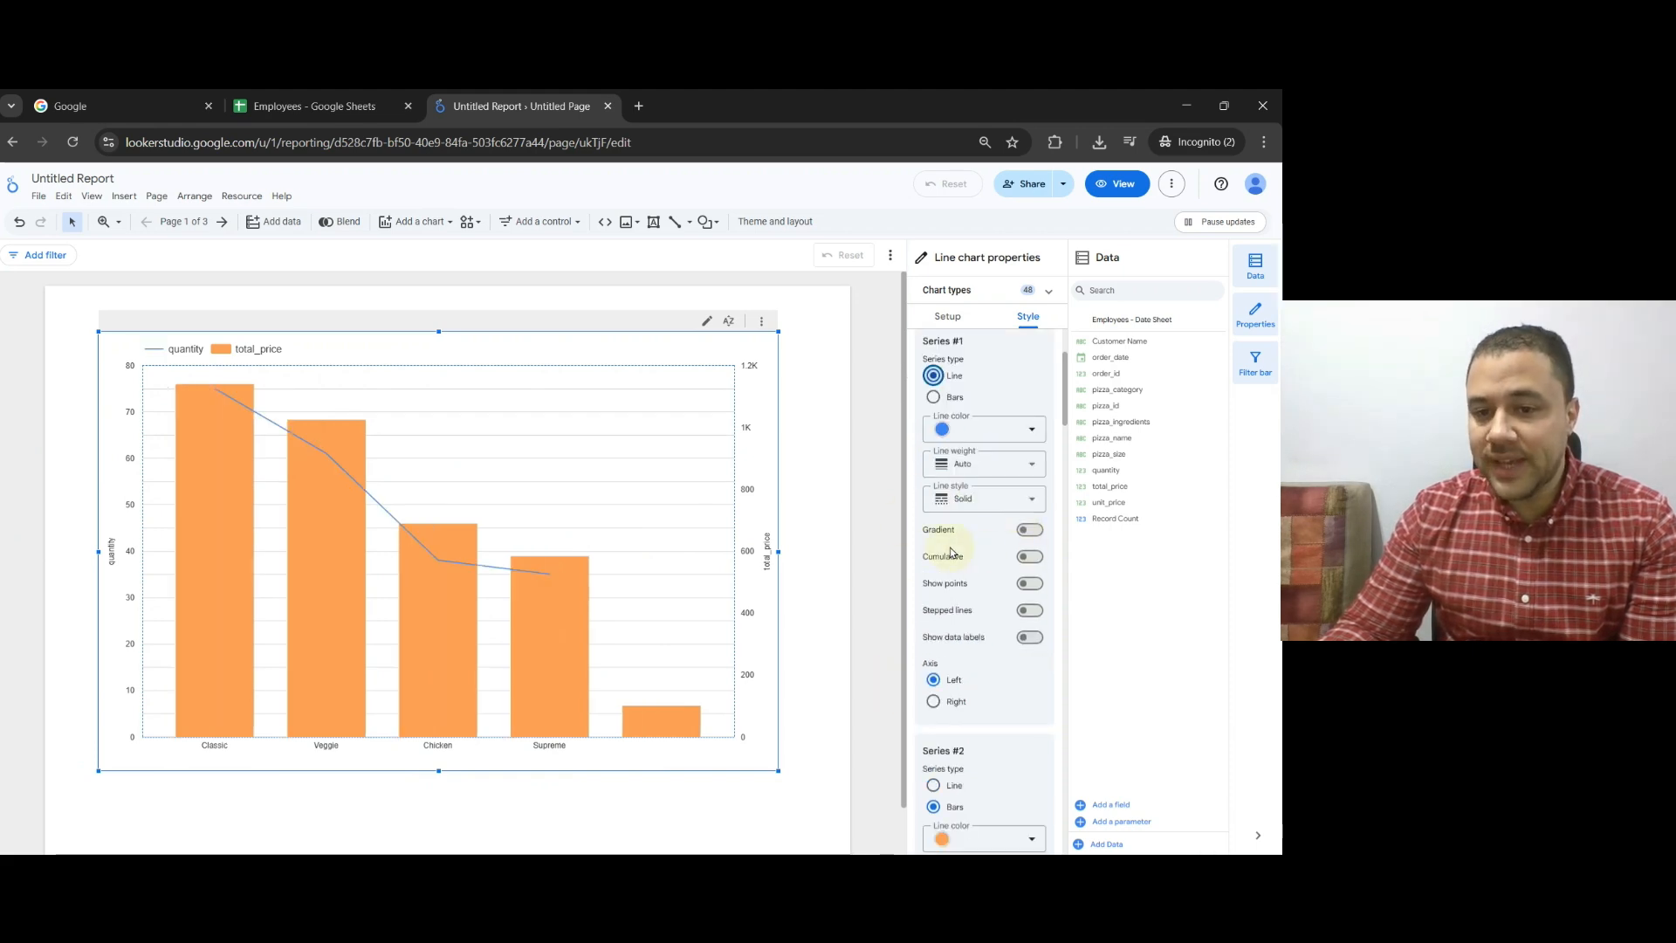
{"action": "left_click", "coordinate": [1034, 533]}
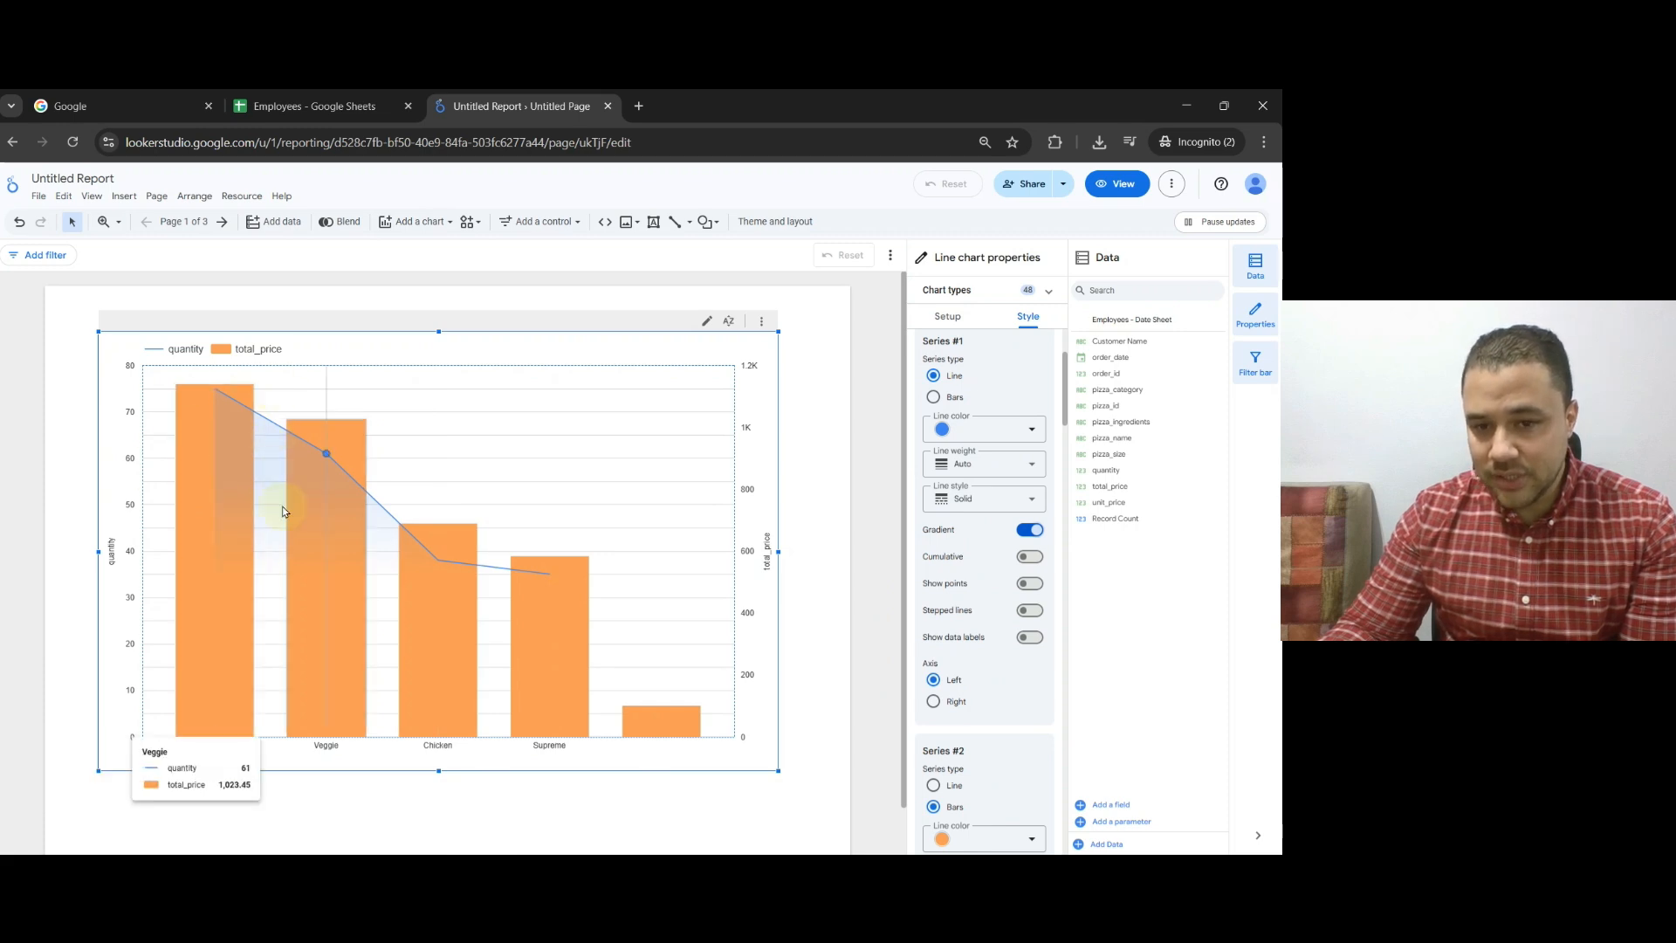
{"action": "left_click", "coordinate": [1029, 556]}
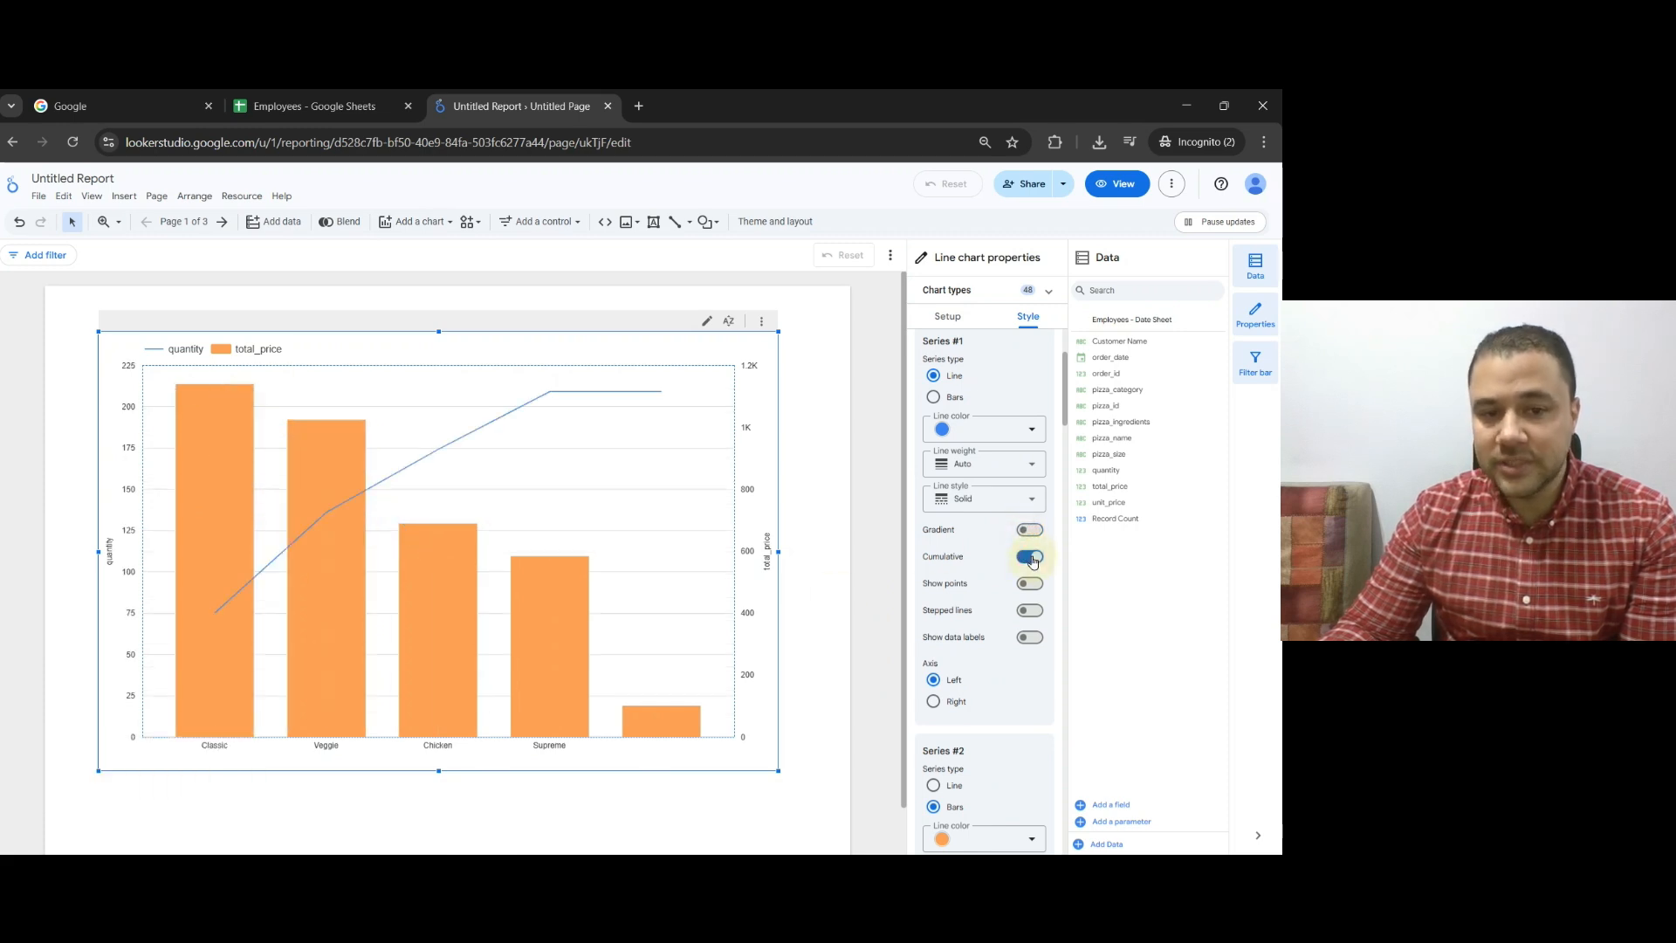
{"action": "left_click", "coordinate": [1029, 557]}
Show points and data labels on the quantity line, trying stepped lines and turning them off again
{"action": "left_click", "coordinate": [1031, 584]}
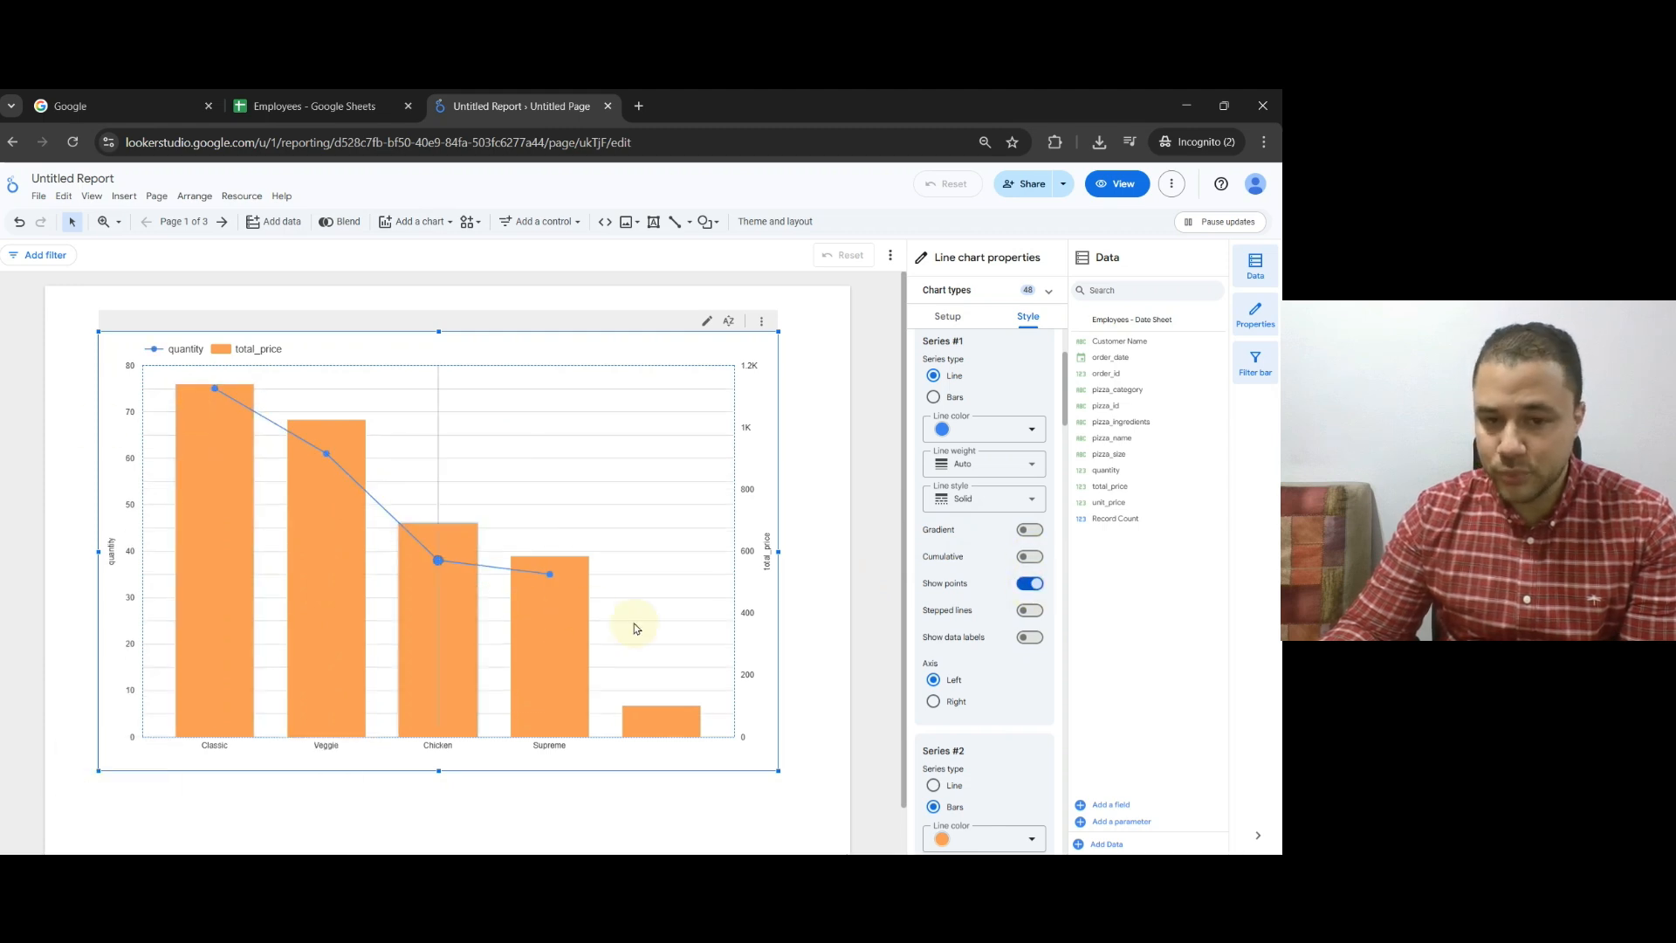
{"action": "left_click", "coordinate": [1029, 611]}
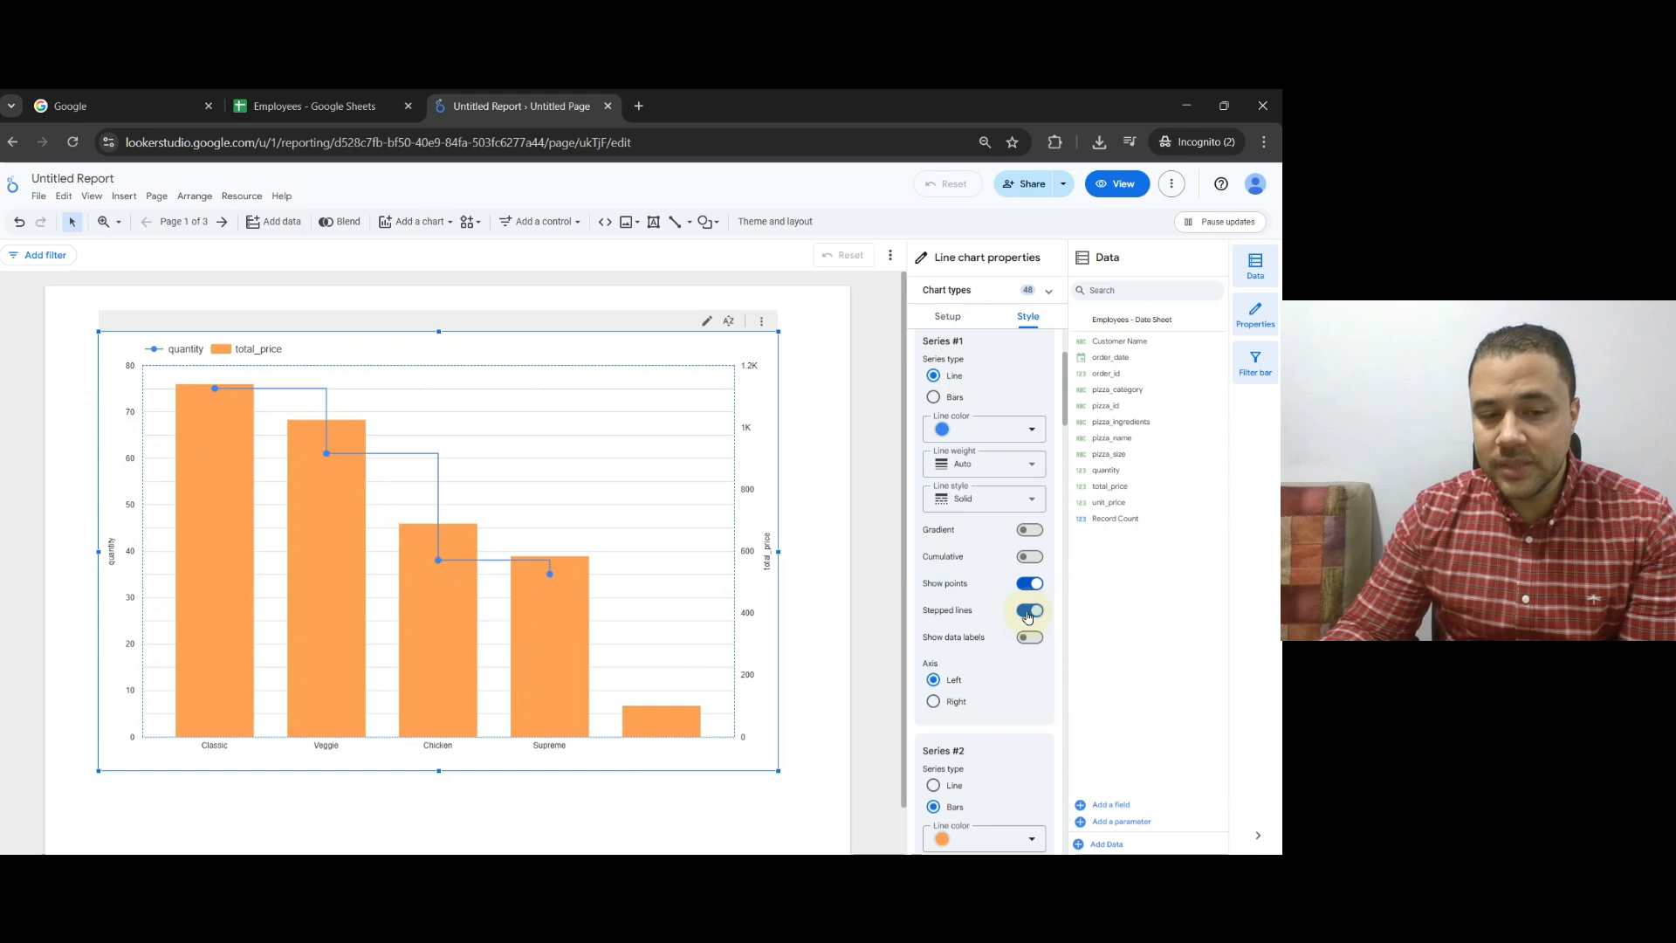
{"action": "left_click", "coordinate": [1028, 612]}
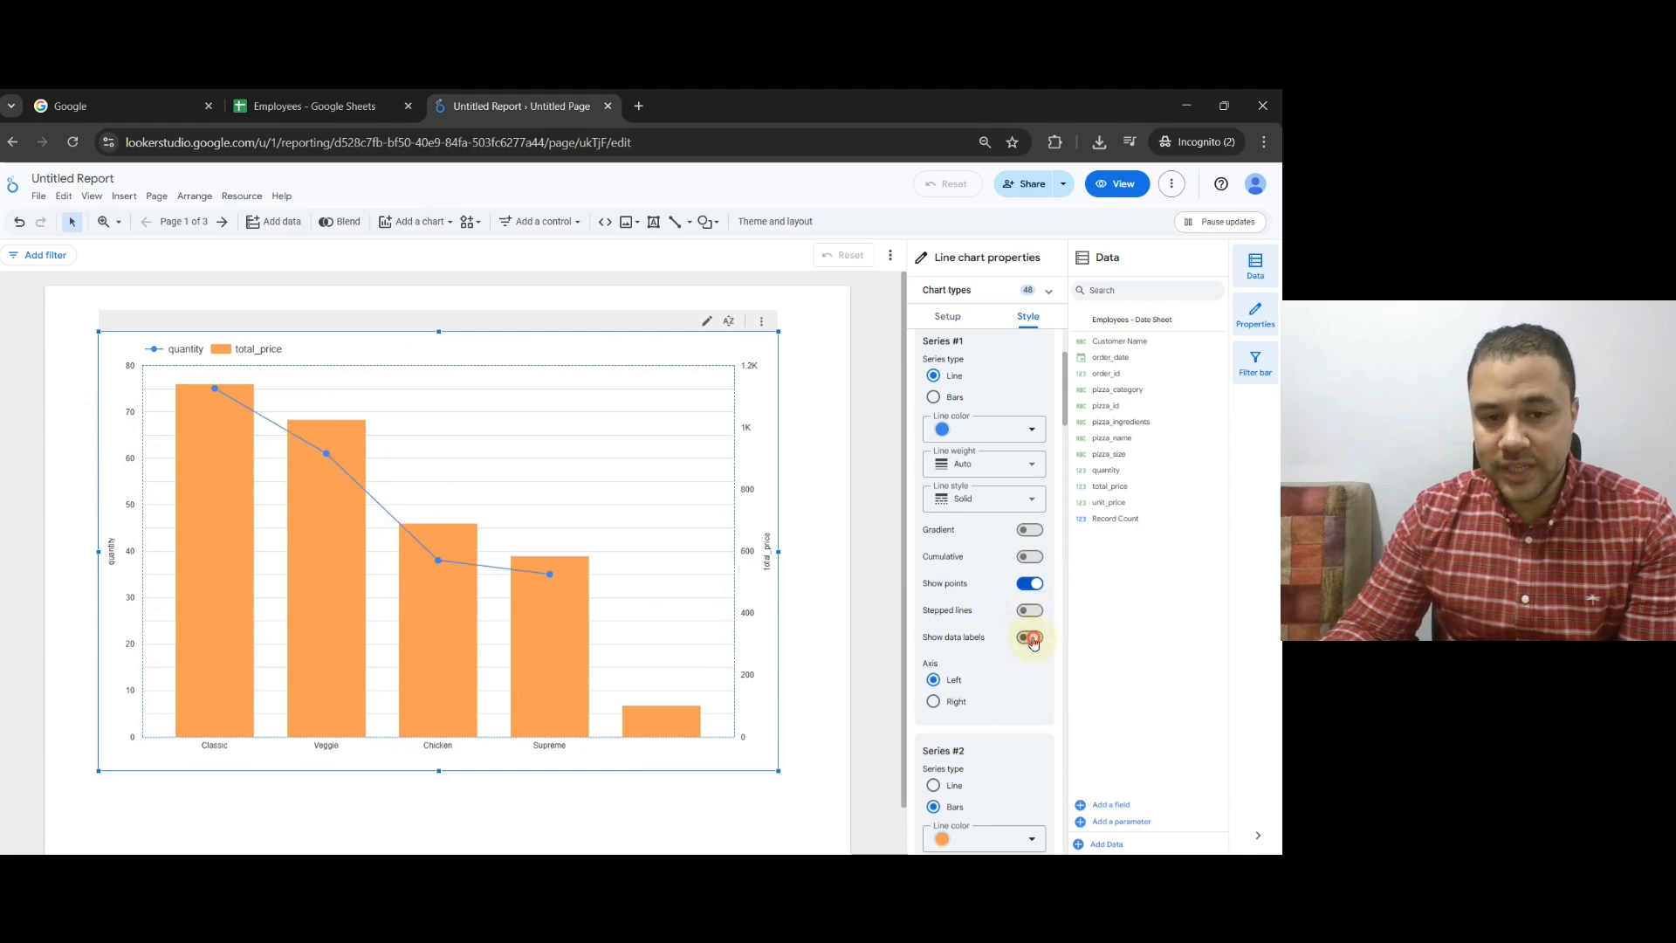
{"action": "left_click", "coordinate": [1030, 638]}
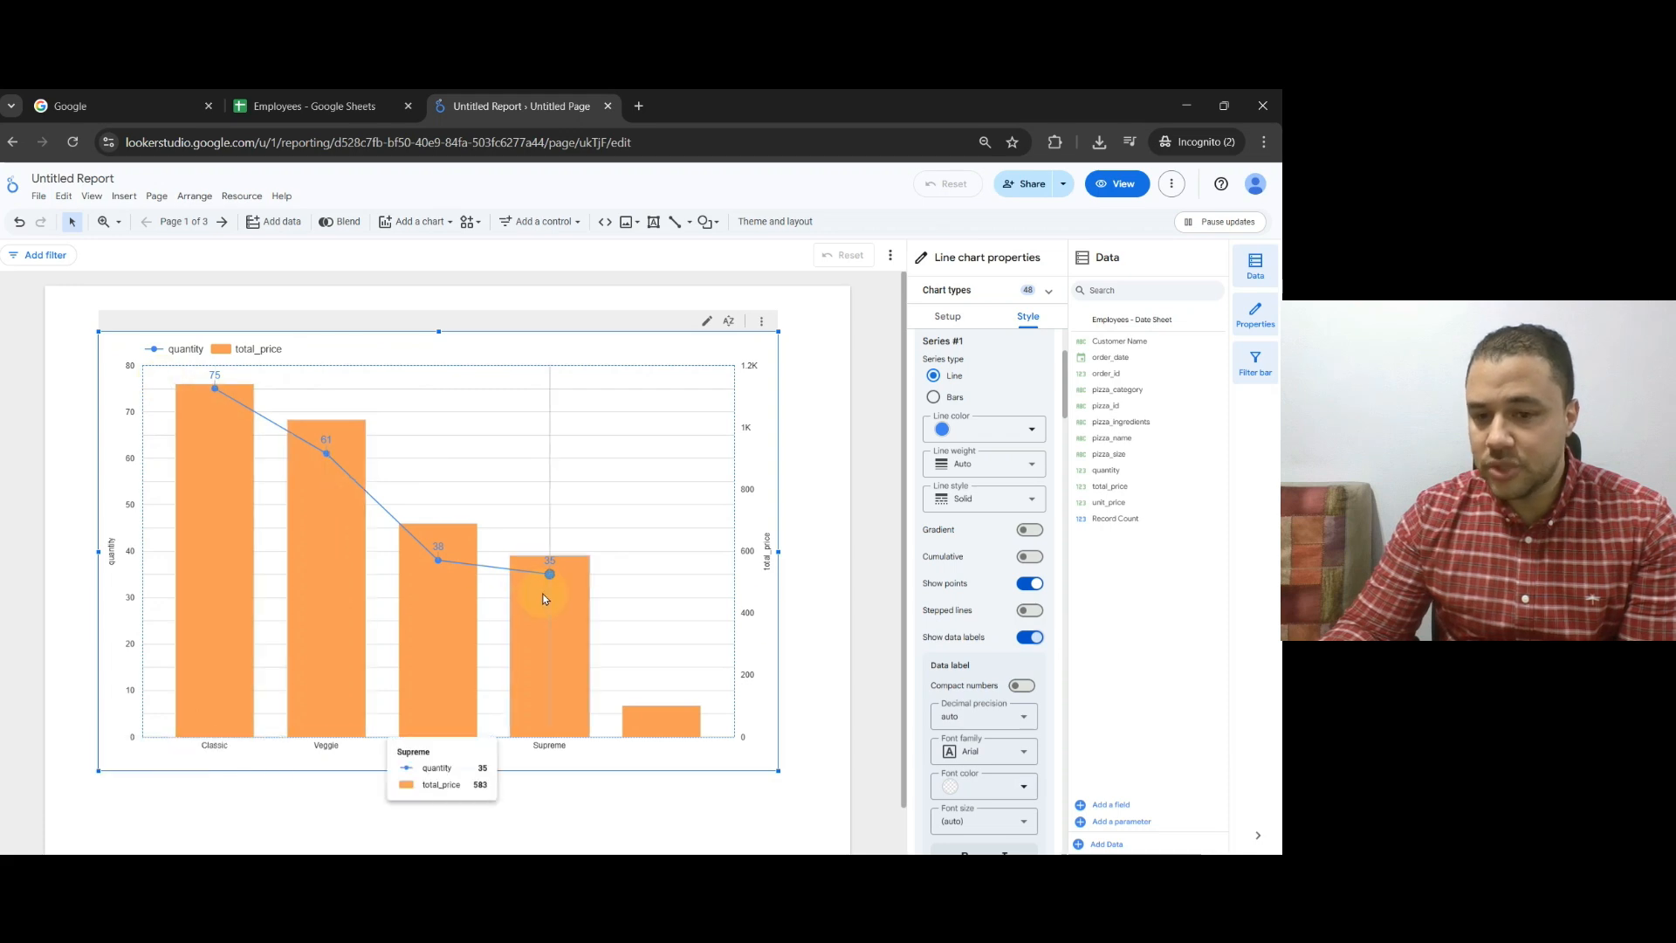
Try assigning the quantity series to the right axis, switching between left and right to compare
{"action": "scroll", "coordinate": [981, 646], "scroll_direction": "down", "scroll_amount": 3}
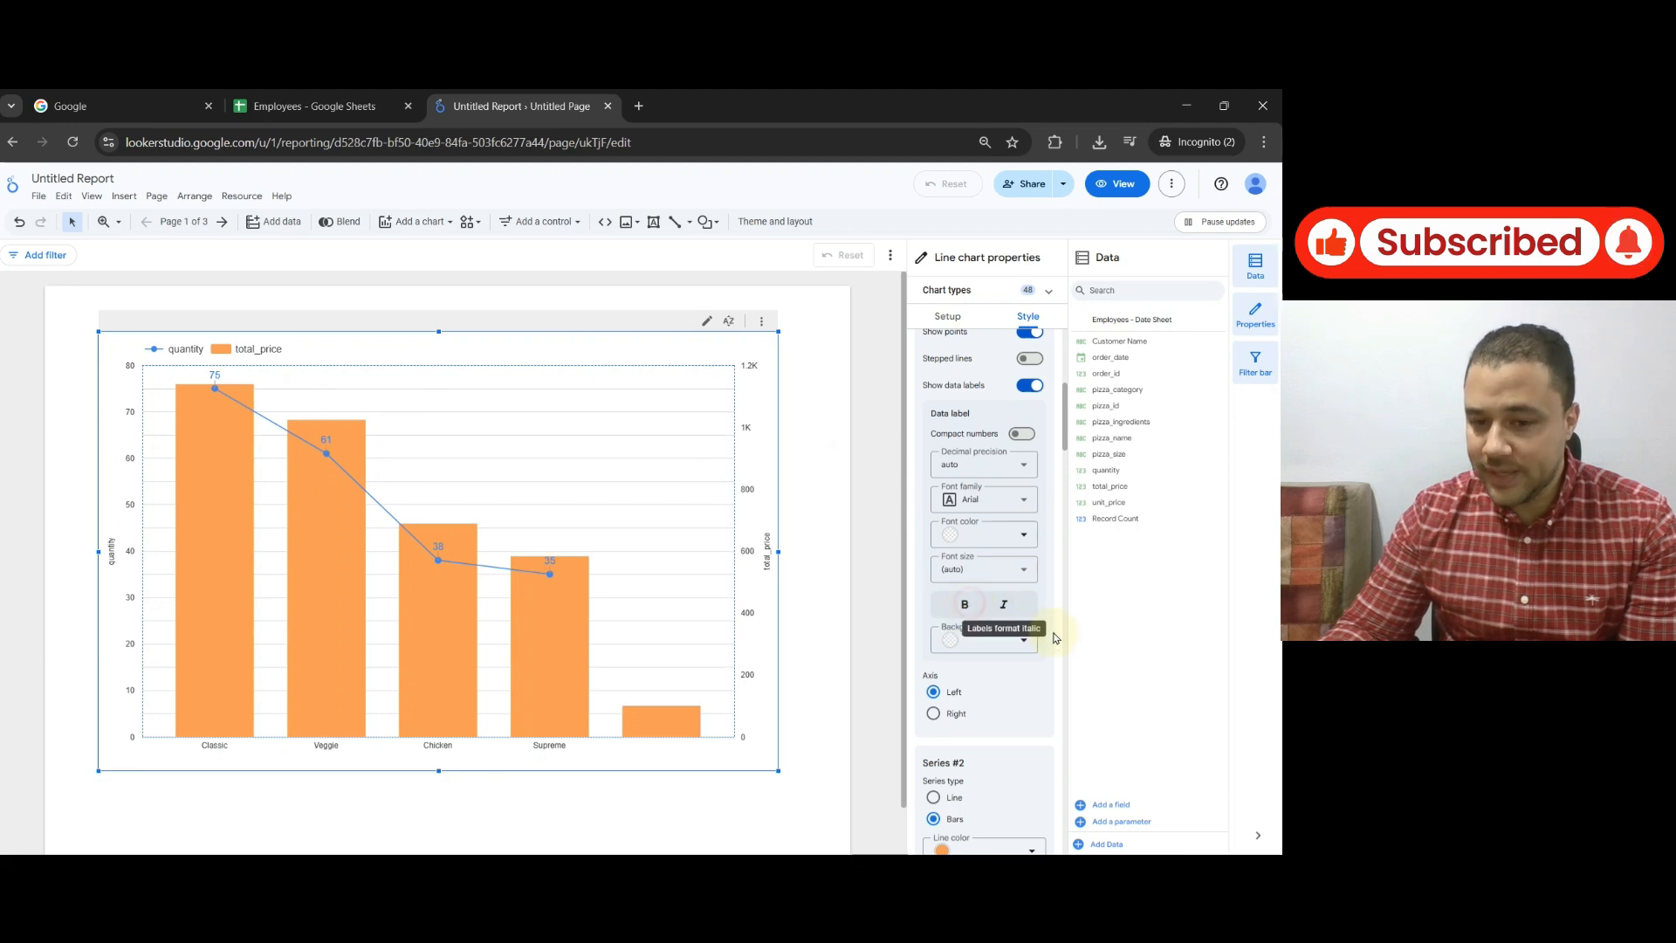
{"action": "scroll", "coordinate": [1058, 639], "scroll_direction": "down", "scroll_amount": 2}
{"action": "left_click", "coordinate": [933, 545]}
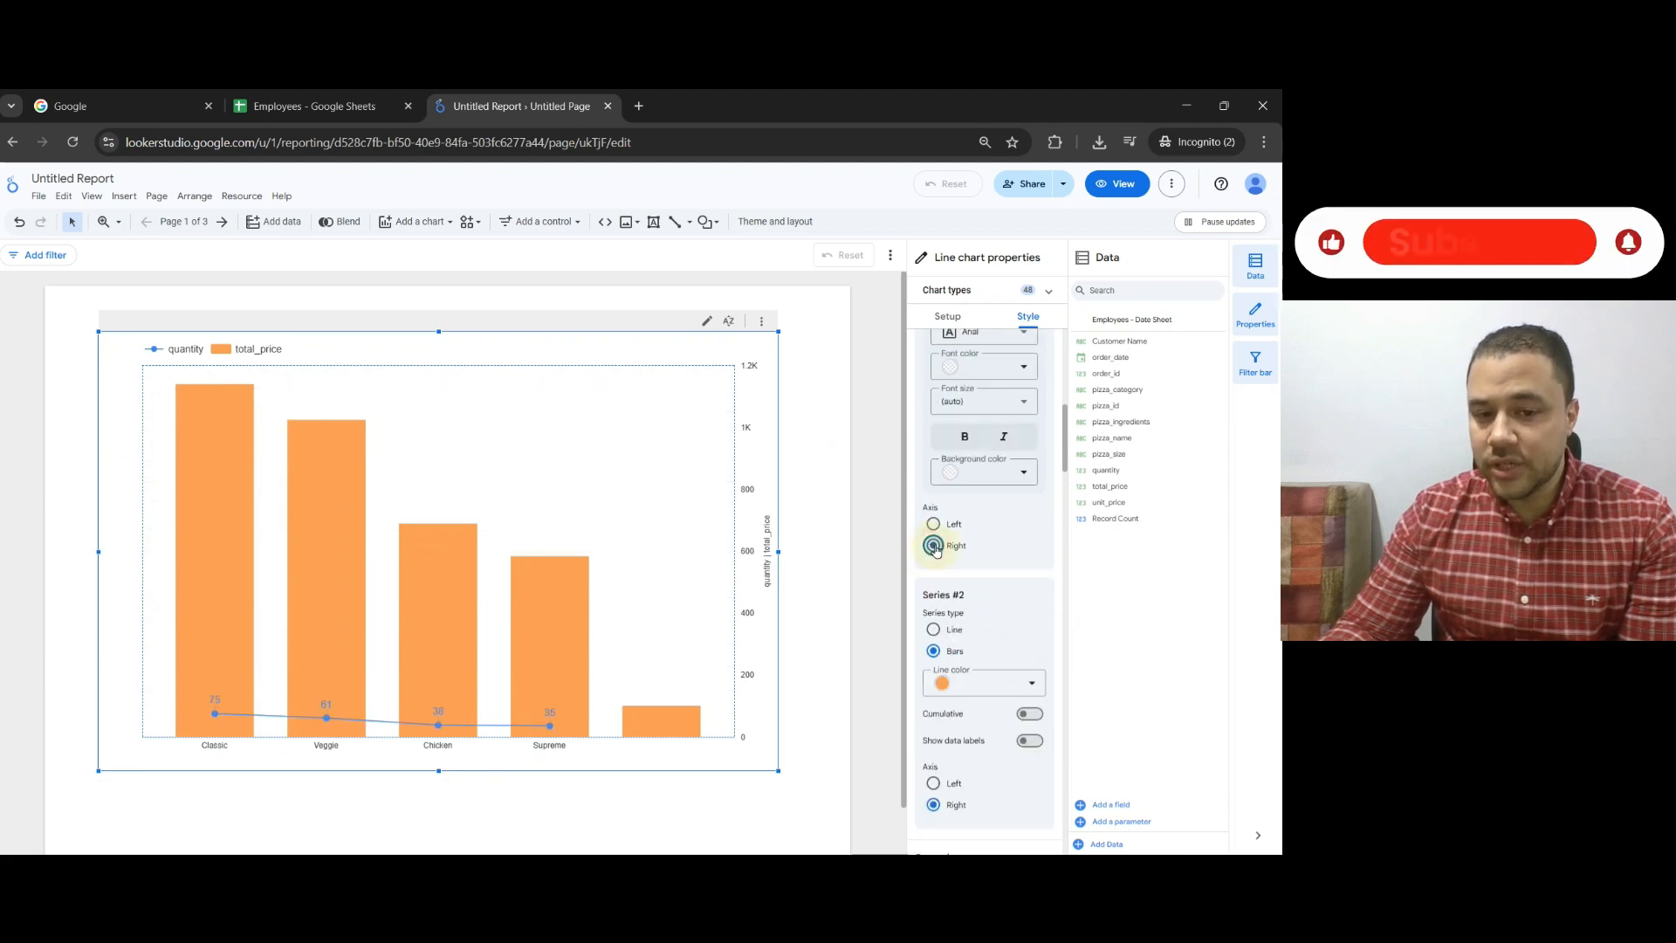
{"action": "left_click", "coordinate": [933, 524]}
{"action": "left_click", "coordinate": [933, 546]}
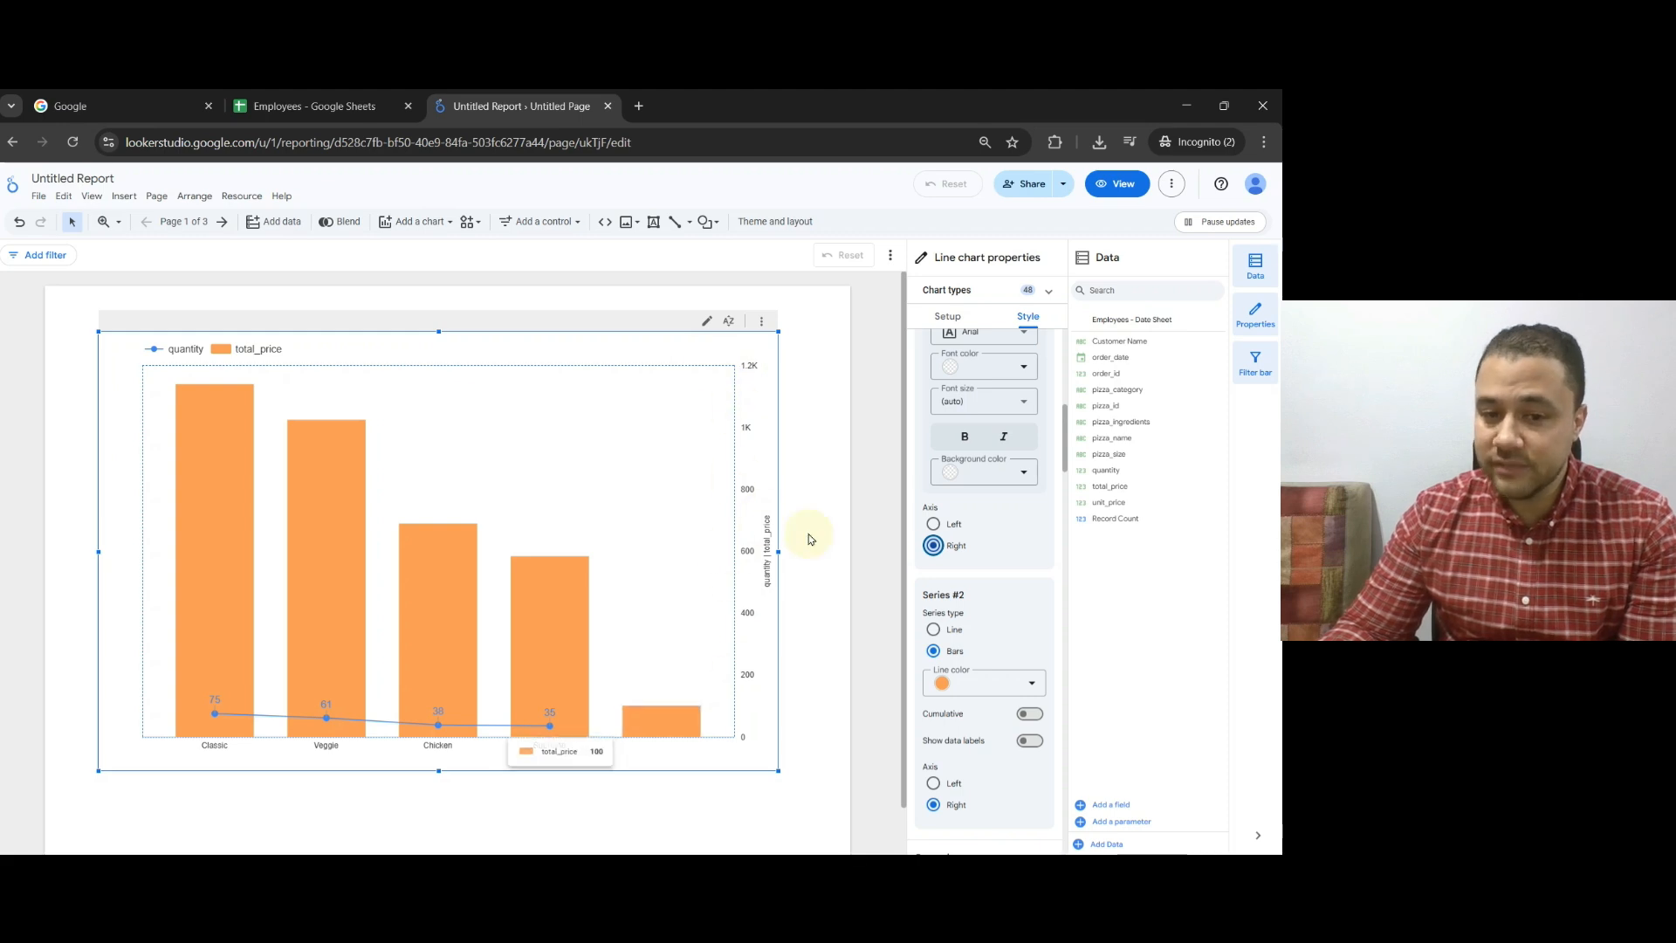
Try the total_price series as a line instead of bars
{"action": "left_click", "coordinate": [937, 631]}
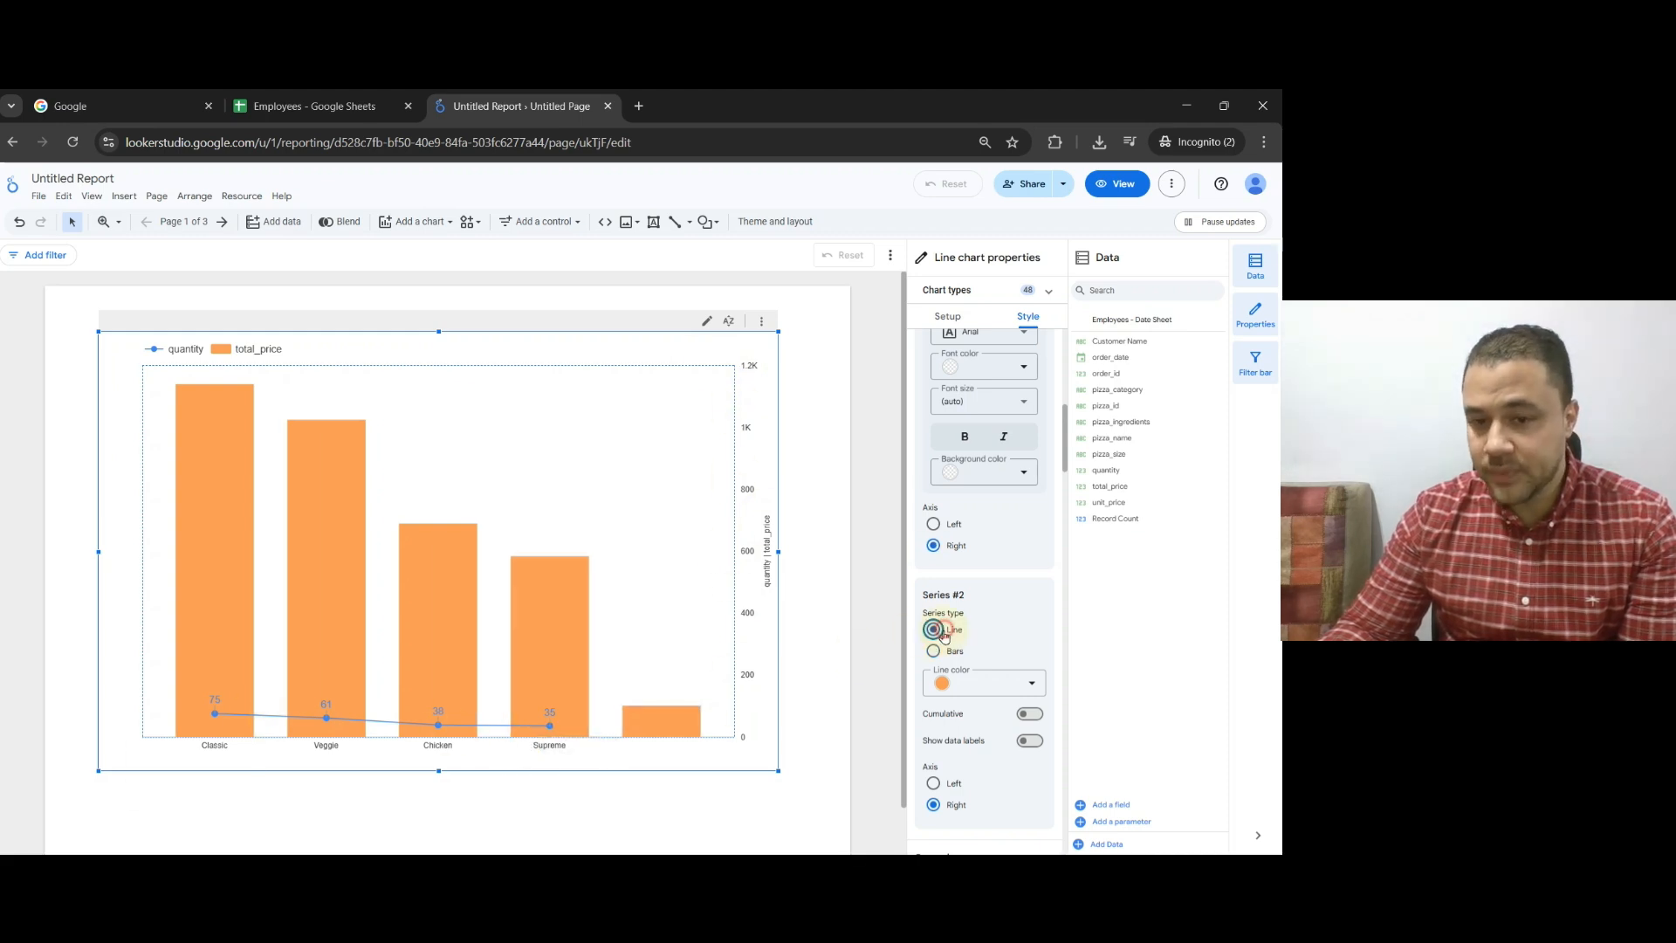
{"action": "left_click", "coordinate": [933, 651]}
{"action": "left_click", "coordinate": [934, 629]}
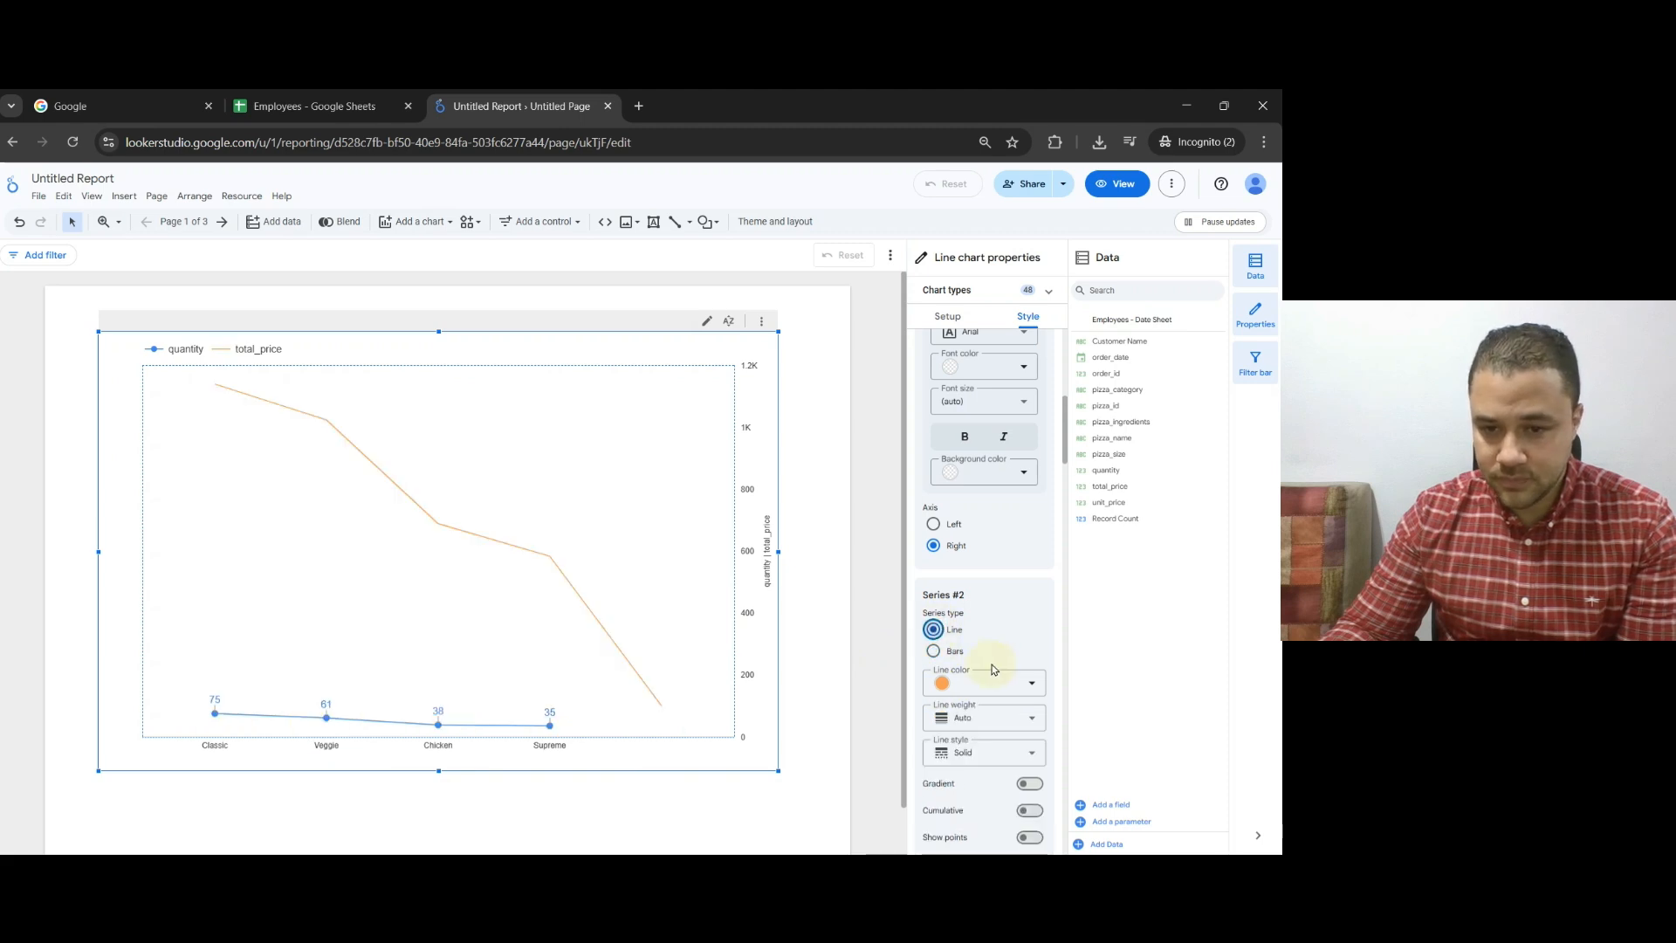
Undo the latest series changes so total_price uses bars and quantity uses the left axis
{"action": "left_click", "coordinate": [15, 222]}
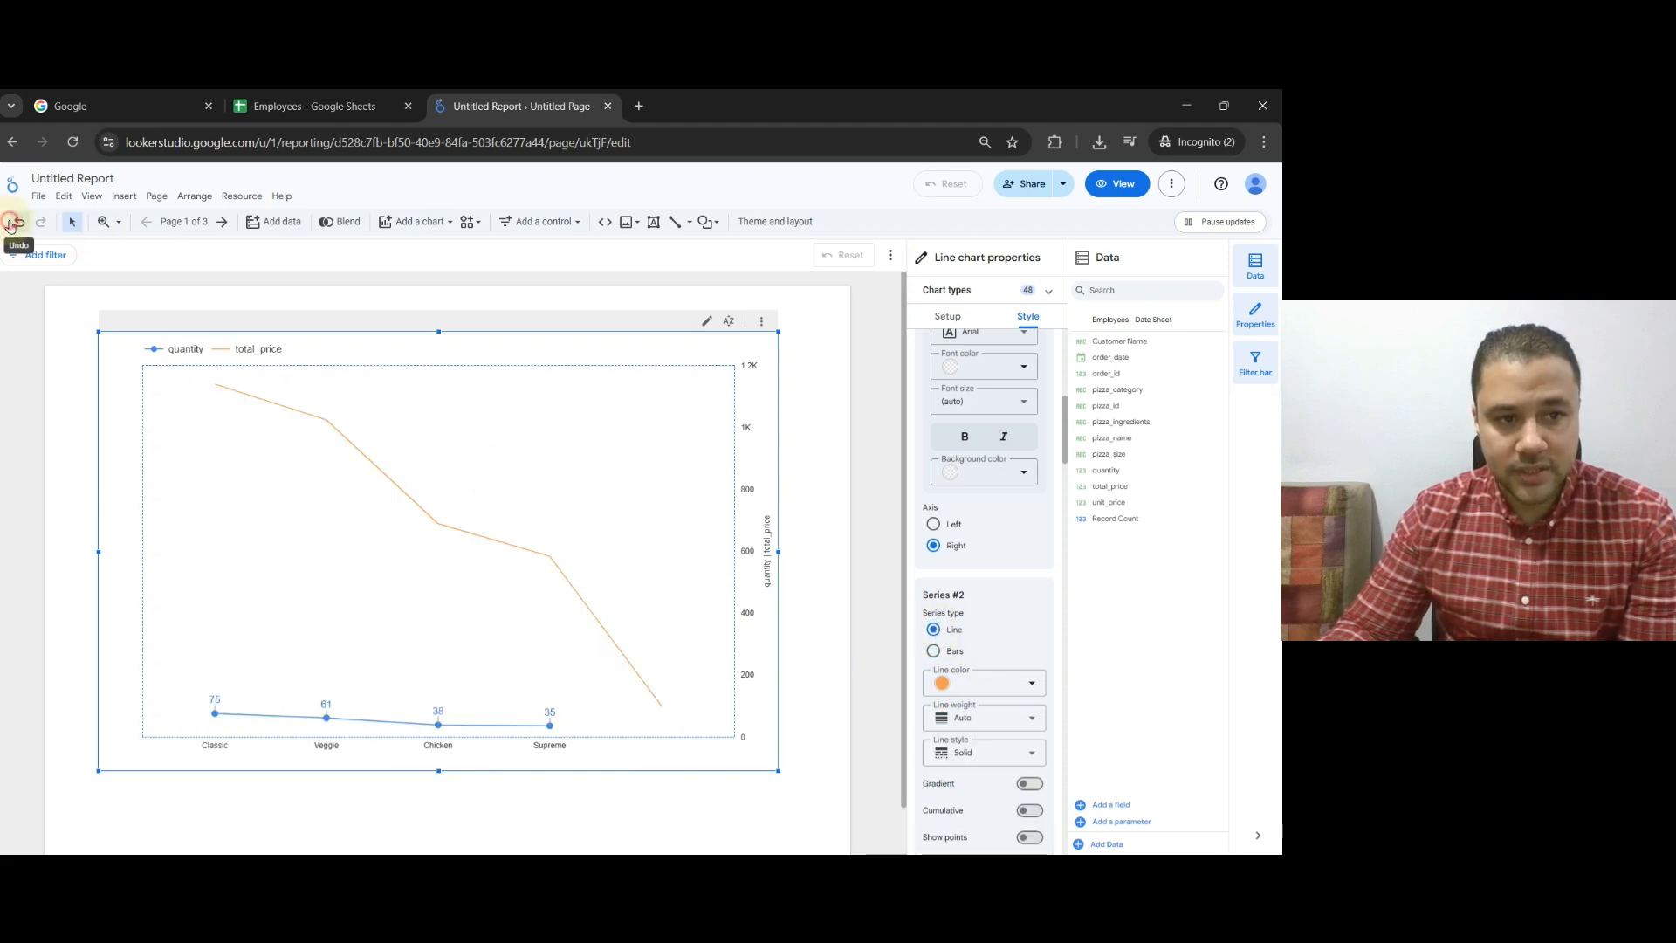
{"action": "left_click", "coordinate": [14, 224]}
{"action": "left_click", "coordinate": [15, 224]}
{"action": "left_click", "coordinate": [15, 224]}
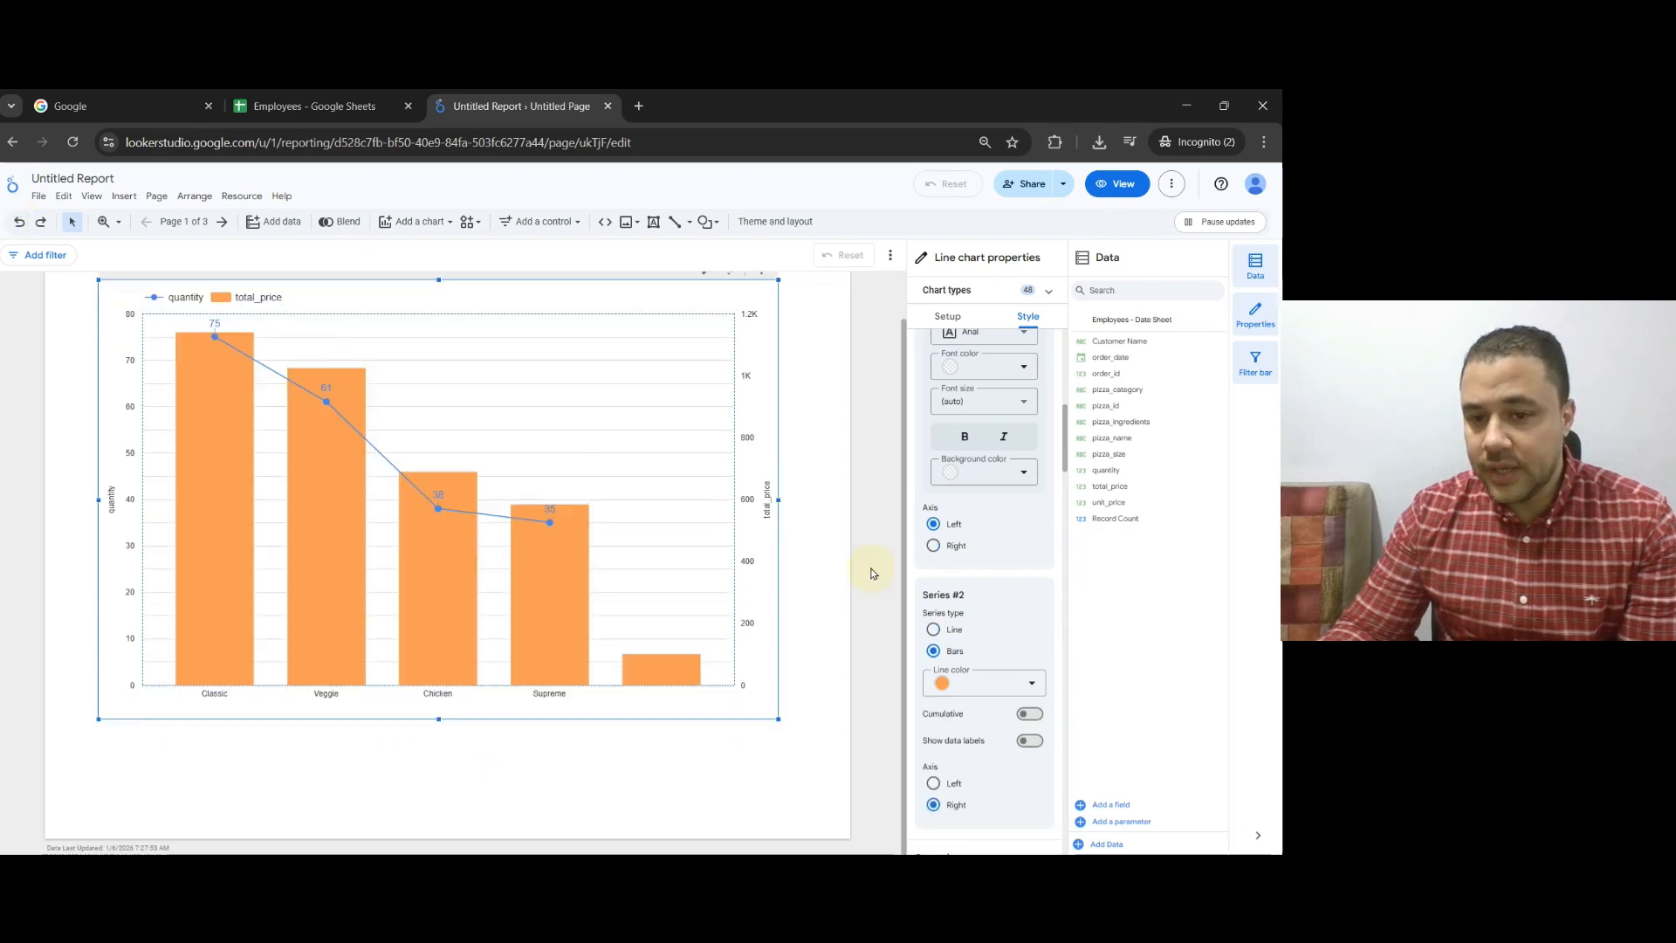
Try the cumulative option and data labels on the total_price series, turning each off again
{"action": "scroll", "coordinate": [873, 571], "scroll_direction": "down", "scroll_amount": 1}
{"action": "scroll", "coordinate": [986, 624], "scroll_direction": "down", "scroll_amount": 3}
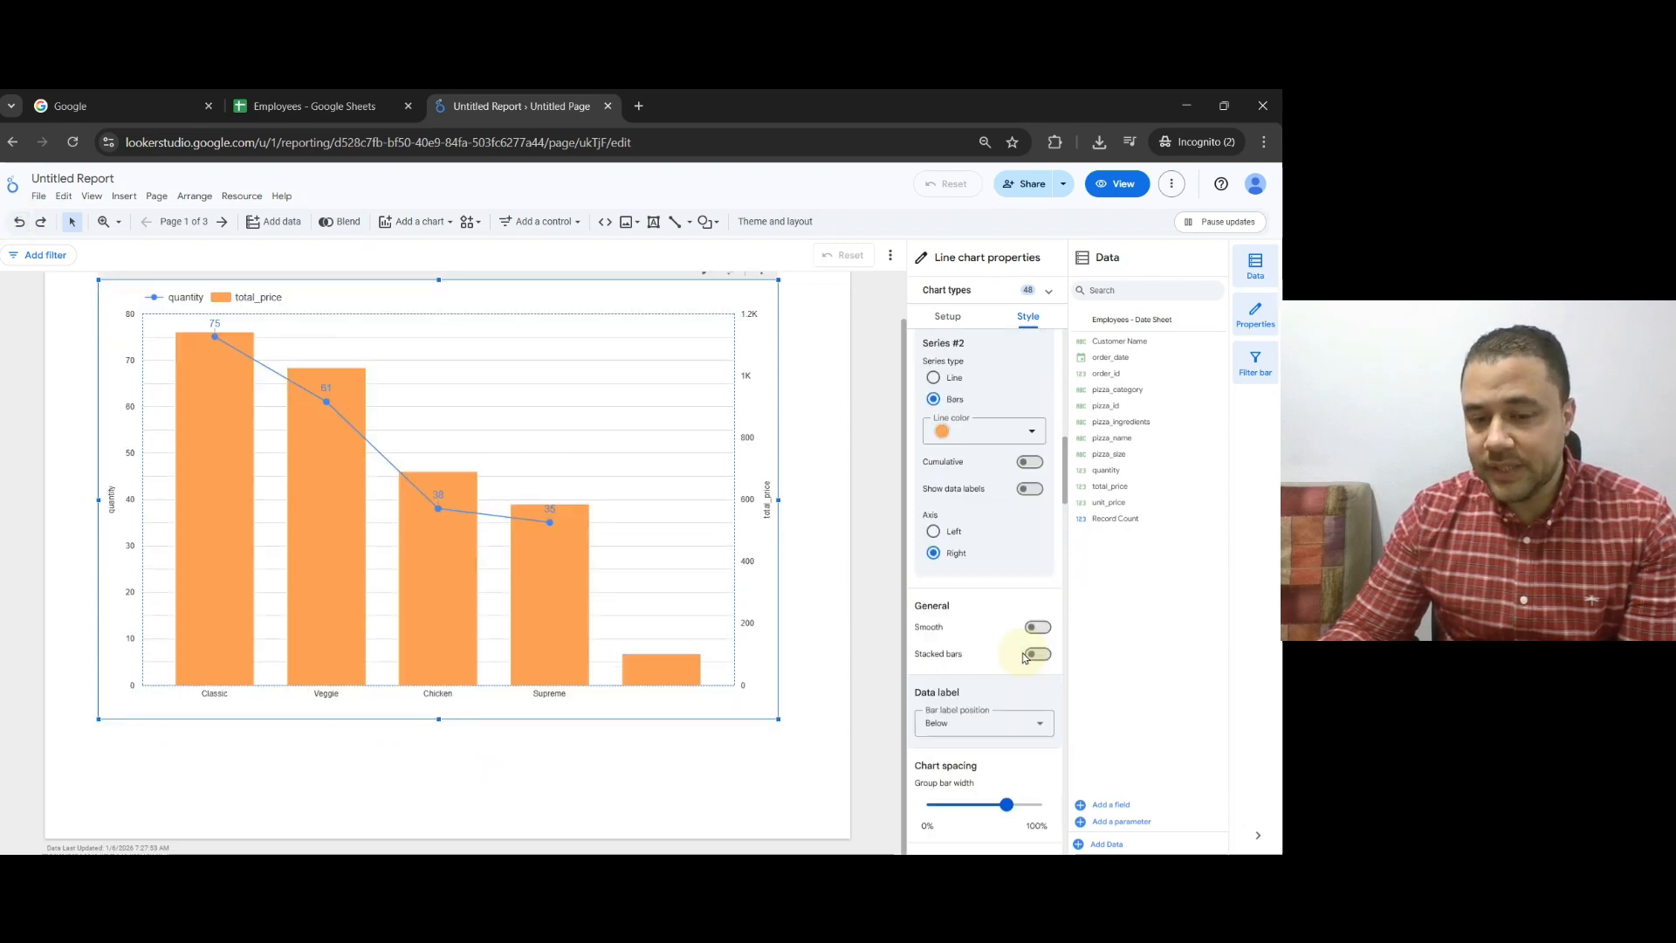
{"action": "left_click", "coordinate": [1031, 465]}
{"action": "left_click", "coordinate": [1031, 464]}
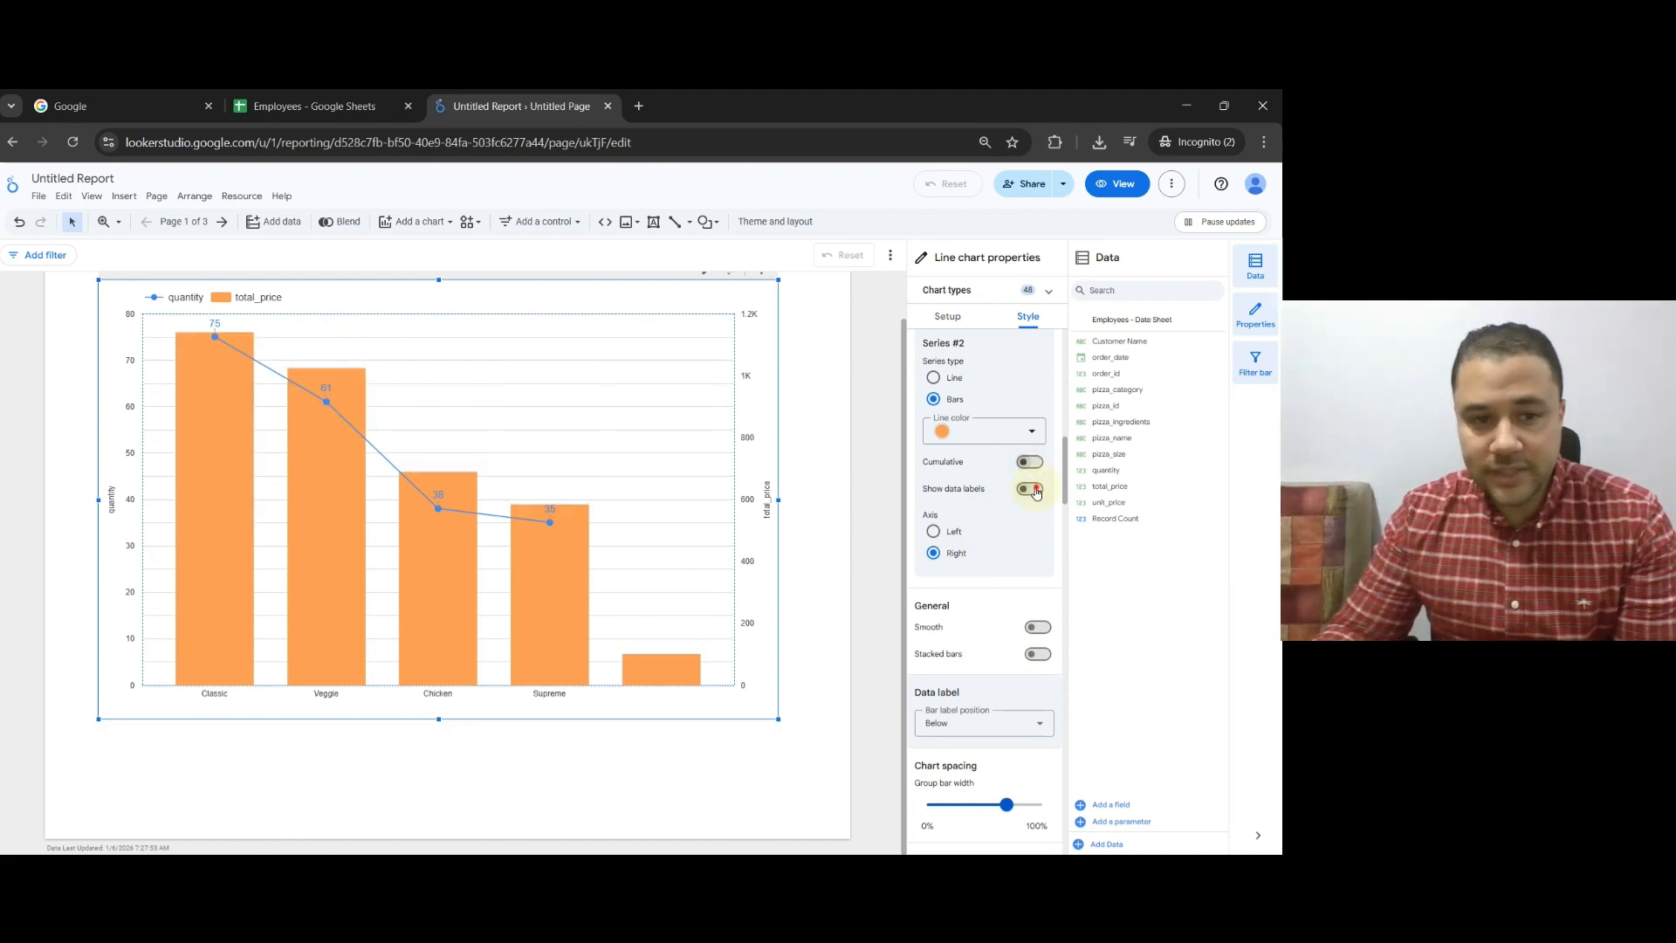
{"action": "left_click", "coordinate": [1034, 490]}
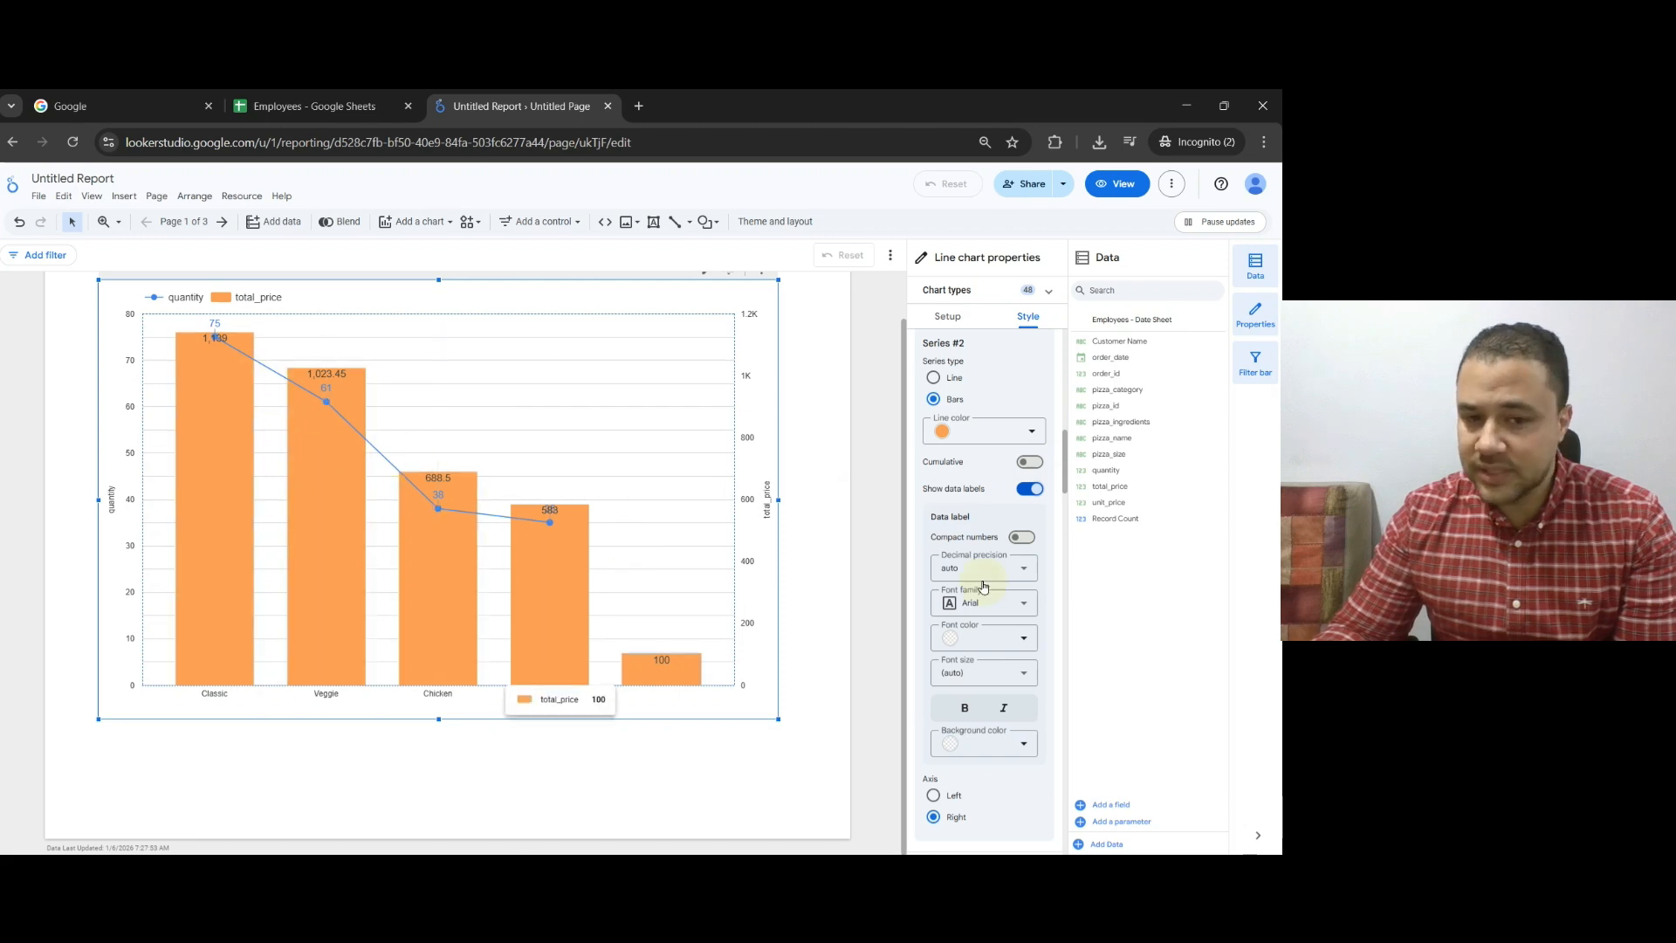
{"action": "left_click", "coordinate": [1034, 490]}
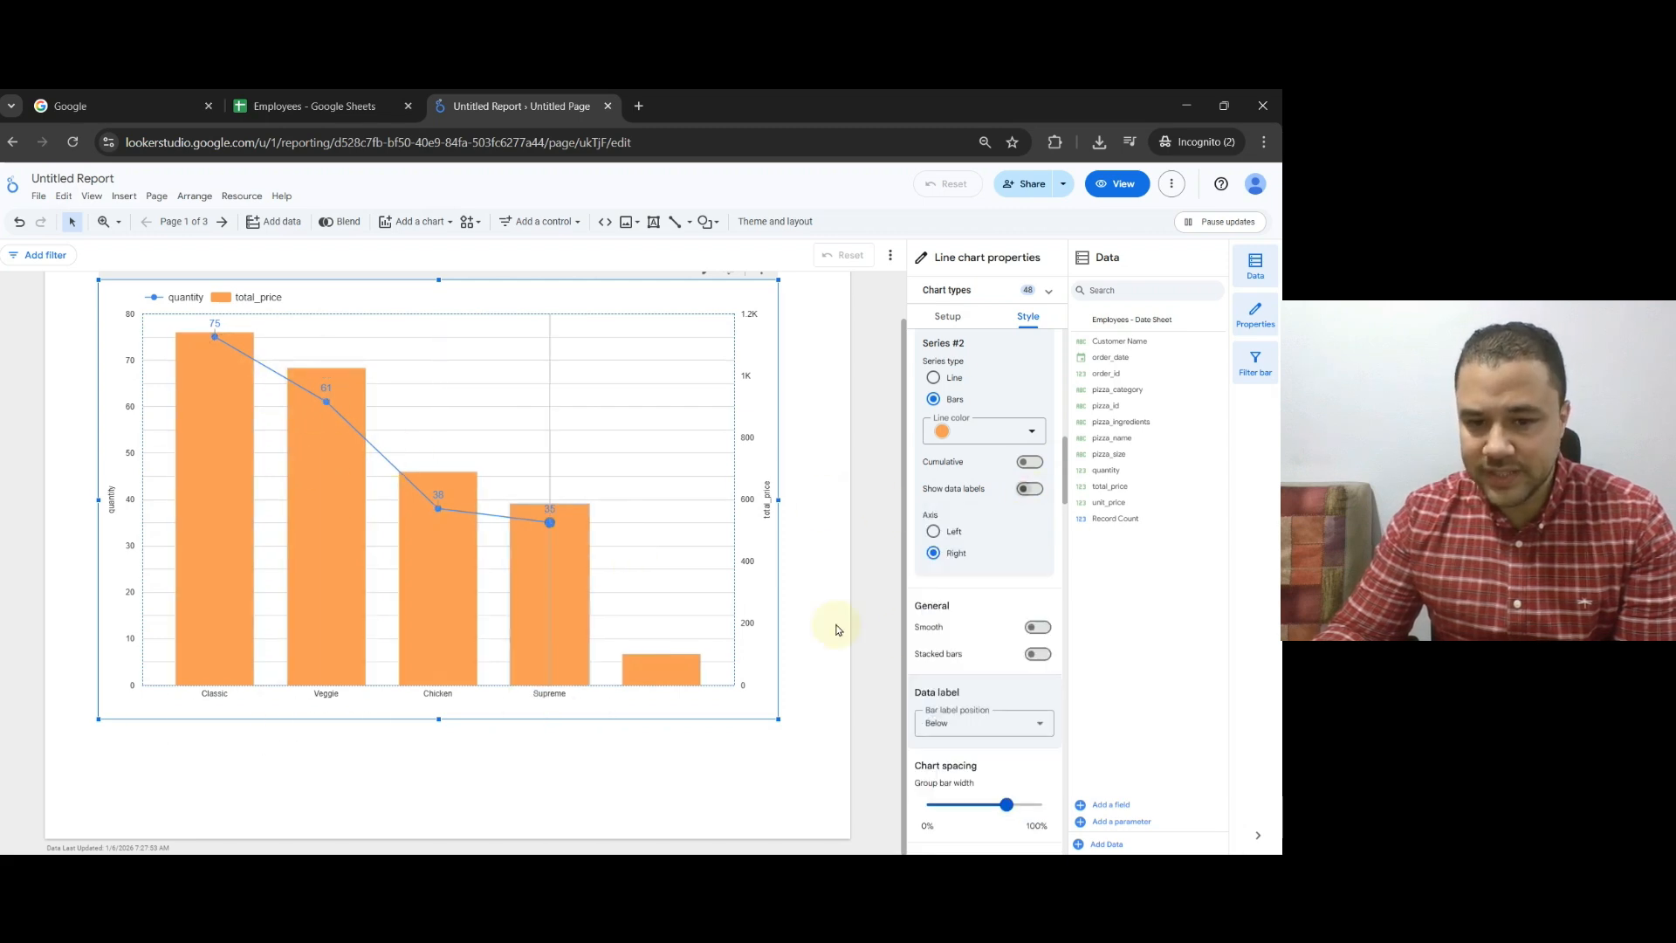
Smooth the quantity line, and try stacked bars before switching that option back off
{"action": "scroll", "coordinate": [1001, 612], "scroll_direction": "down", "scroll_amount": 1}
{"action": "scroll", "coordinate": [1001, 612], "scroll_direction": "down", "scroll_amount": 1}
{"action": "left_click", "coordinate": [1038, 459]}
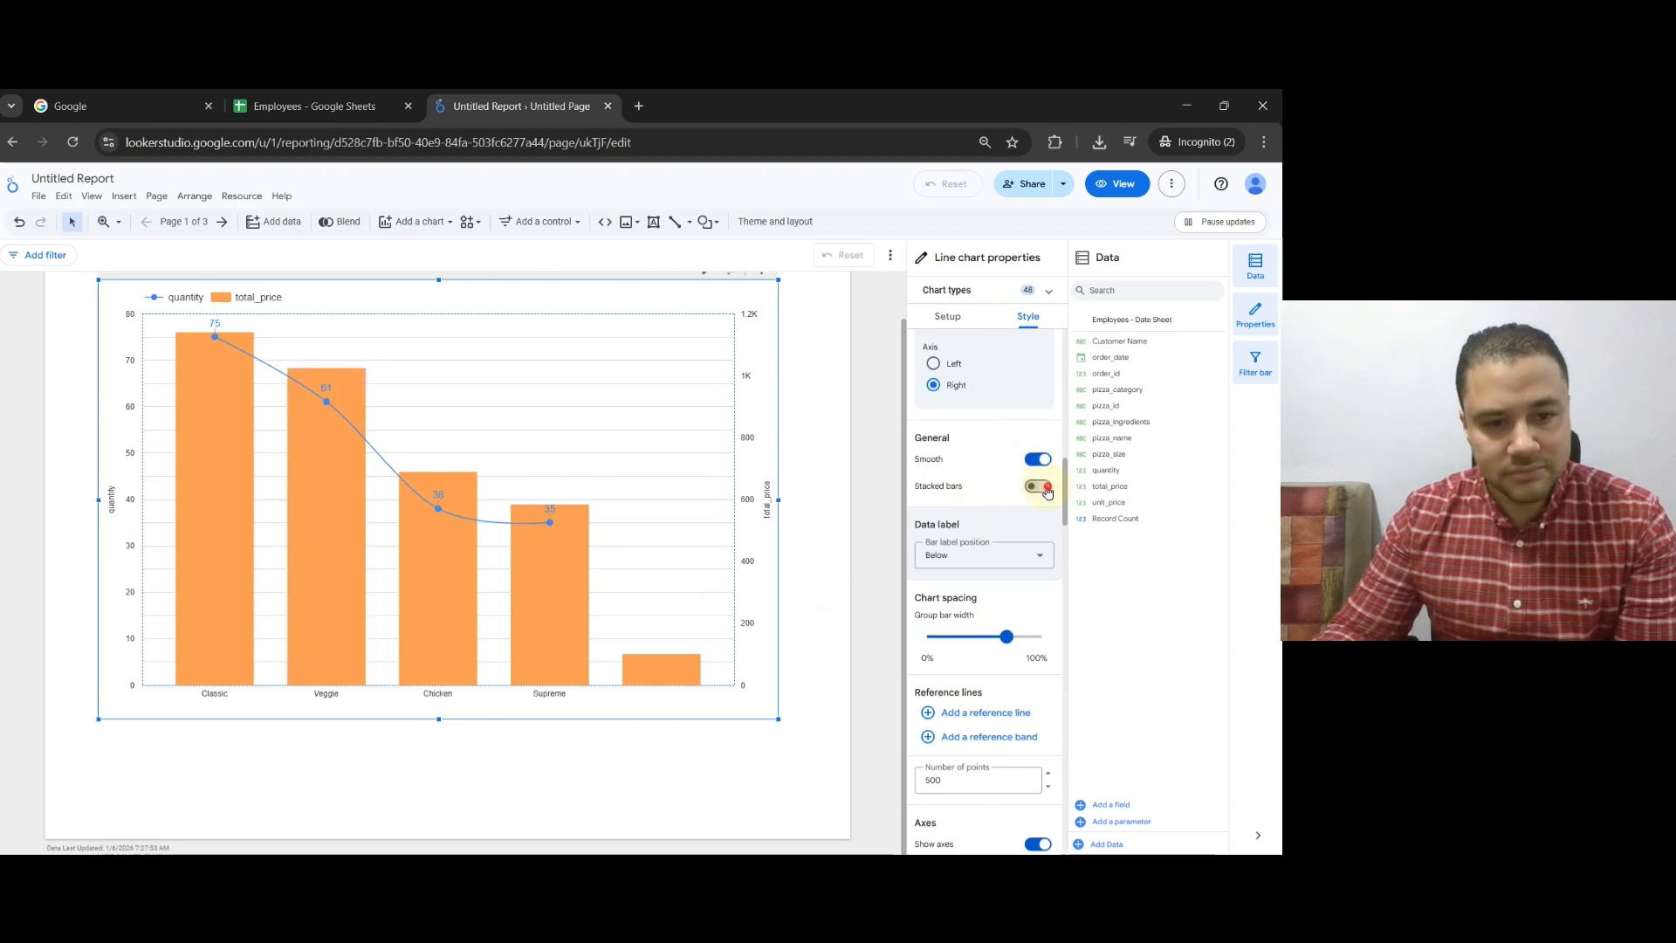
{"action": "left_click", "coordinate": [1038, 486]}
{"action": "left_click", "coordinate": [1037, 419]}
{"action": "scroll", "coordinate": [1035, 541], "scroll_direction": "down", "scroll_amount": 4}
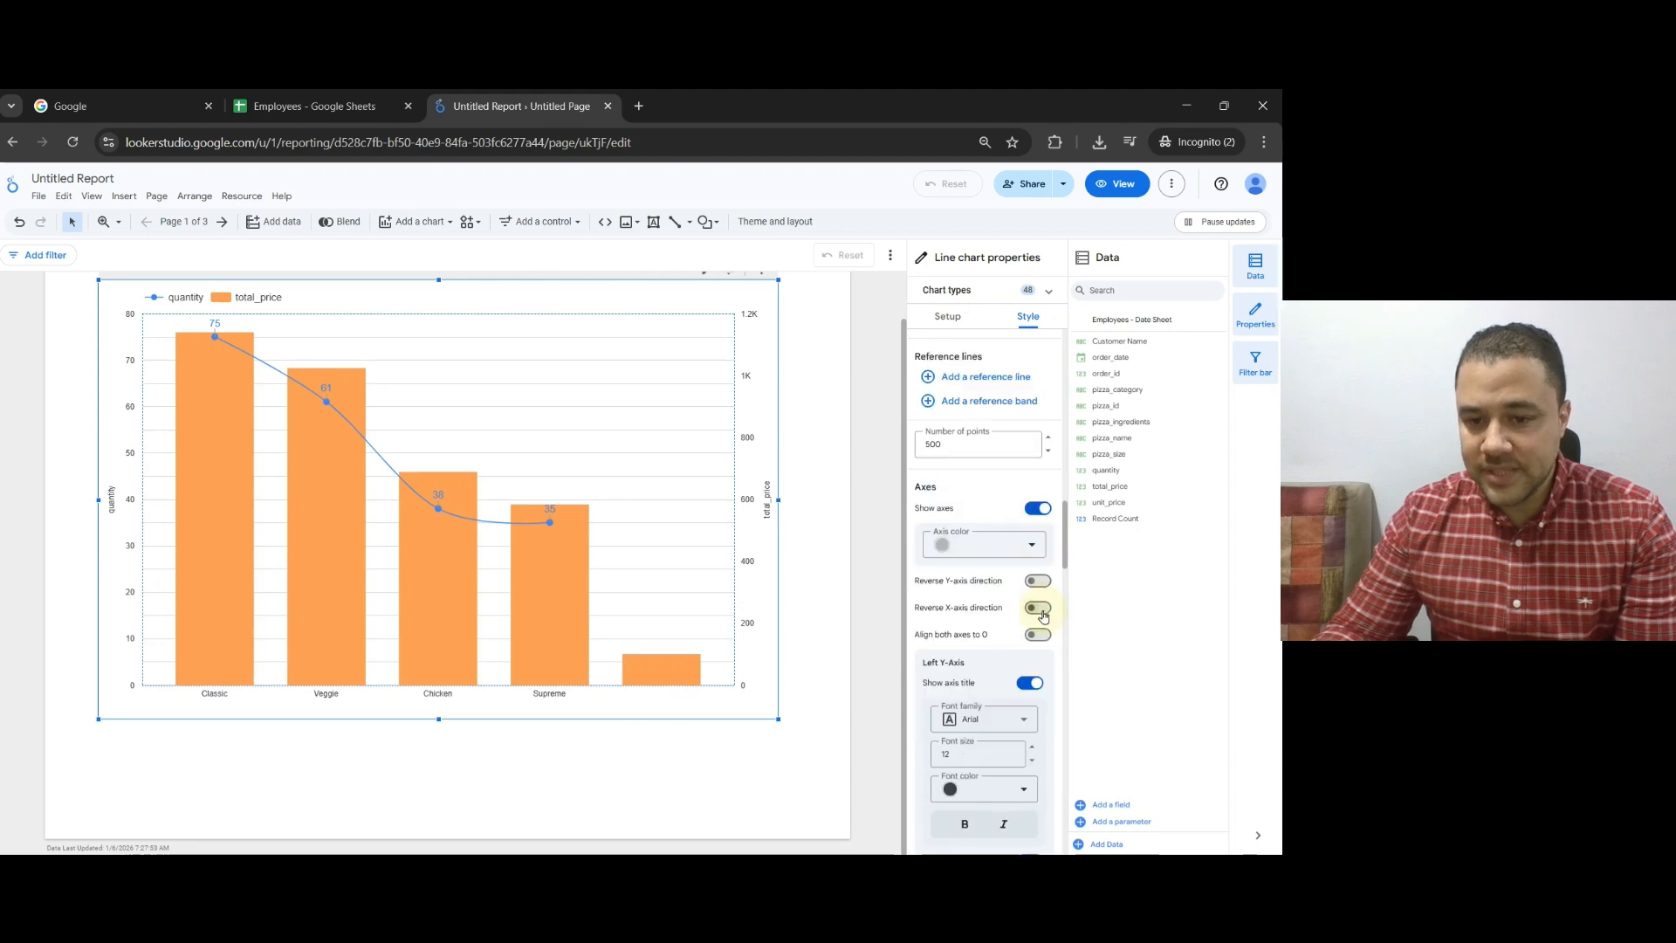
Try reversing the Y-axis direction and the X-axis direction, restoring each one
{"action": "scroll", "coordinate": [1038, 618], "scroll_direction": "down", "scroll_amount": 1}
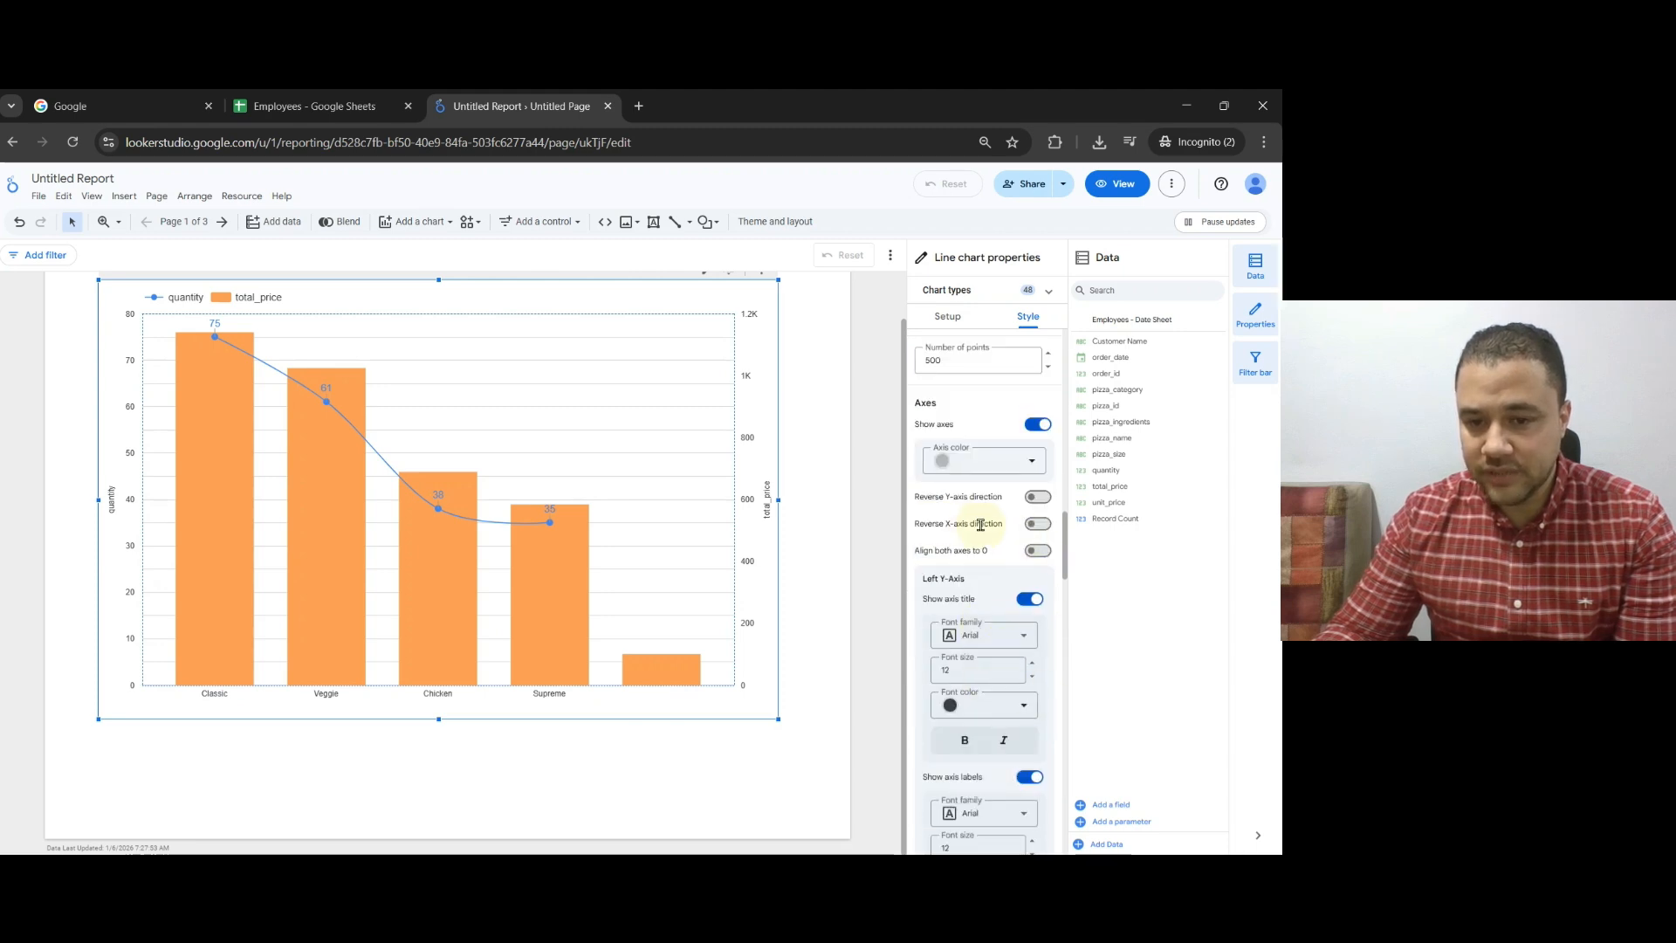
{"action": "left_click", "coordinate": [1038, 497]}
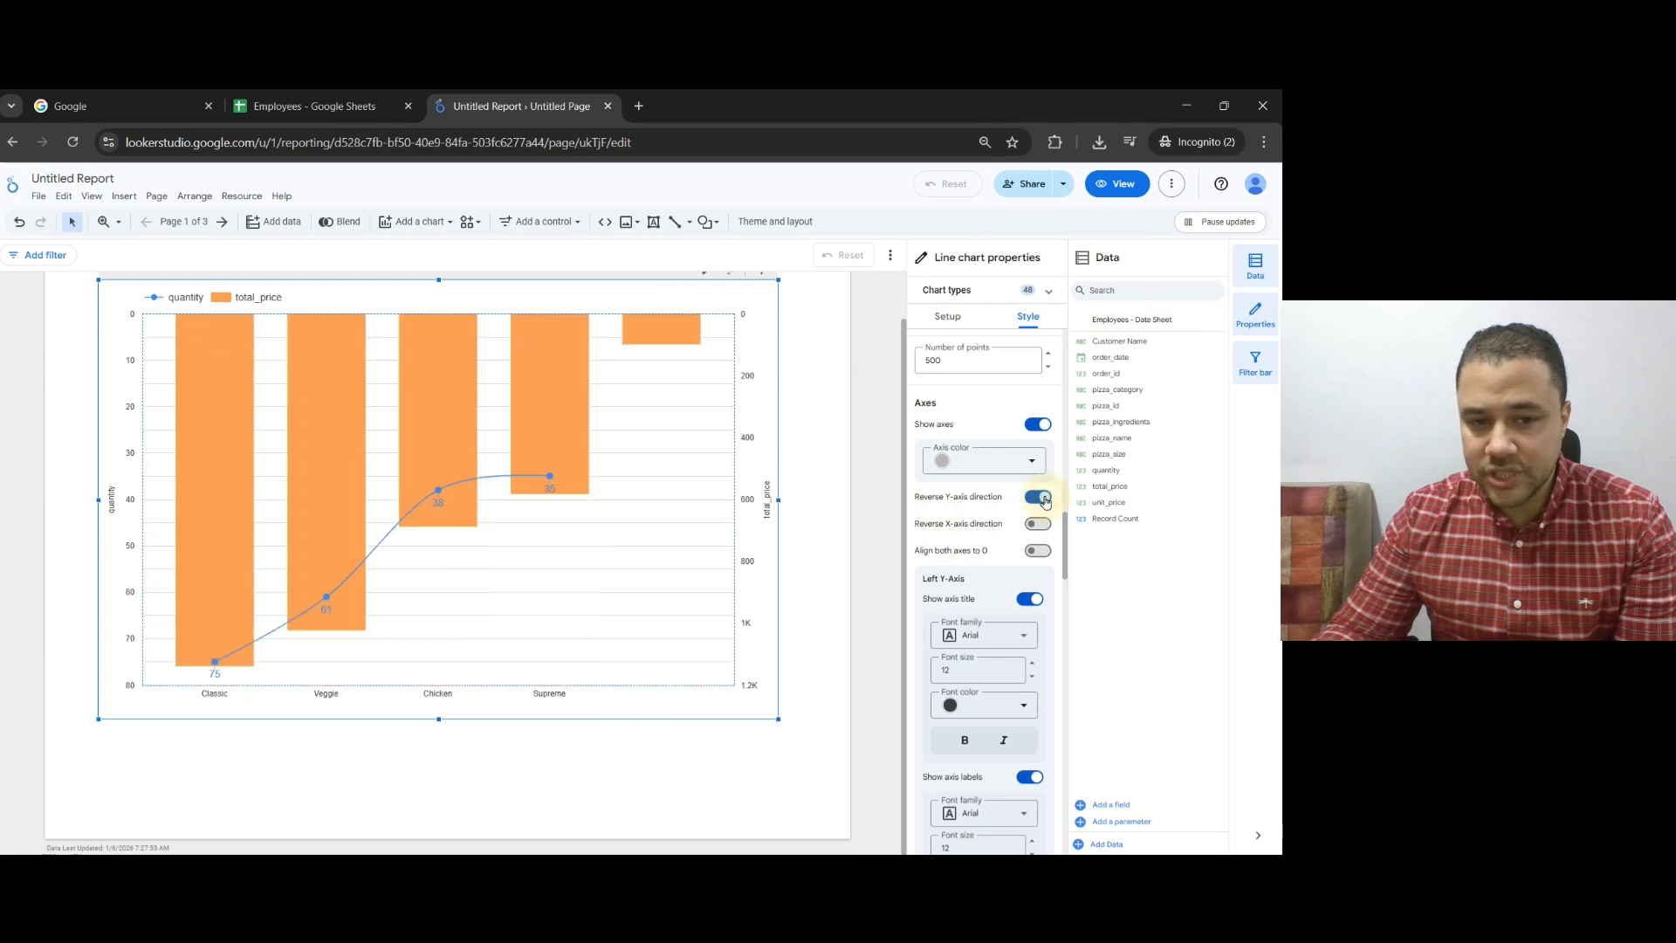
{"action": "left_click", "coordinate": [1043, 499]}
{"action": "left_click", "coordinate": [1037, 525]}
{"action": "left_click", "coordinate": [1037, 525]}
Examine the style settings available for the left Y-axis, right Y-axis and X-axis
{"action": "scroll", "coordinate": [1038, 642], "scroll_direction": "down", "scroll_amount": 2}
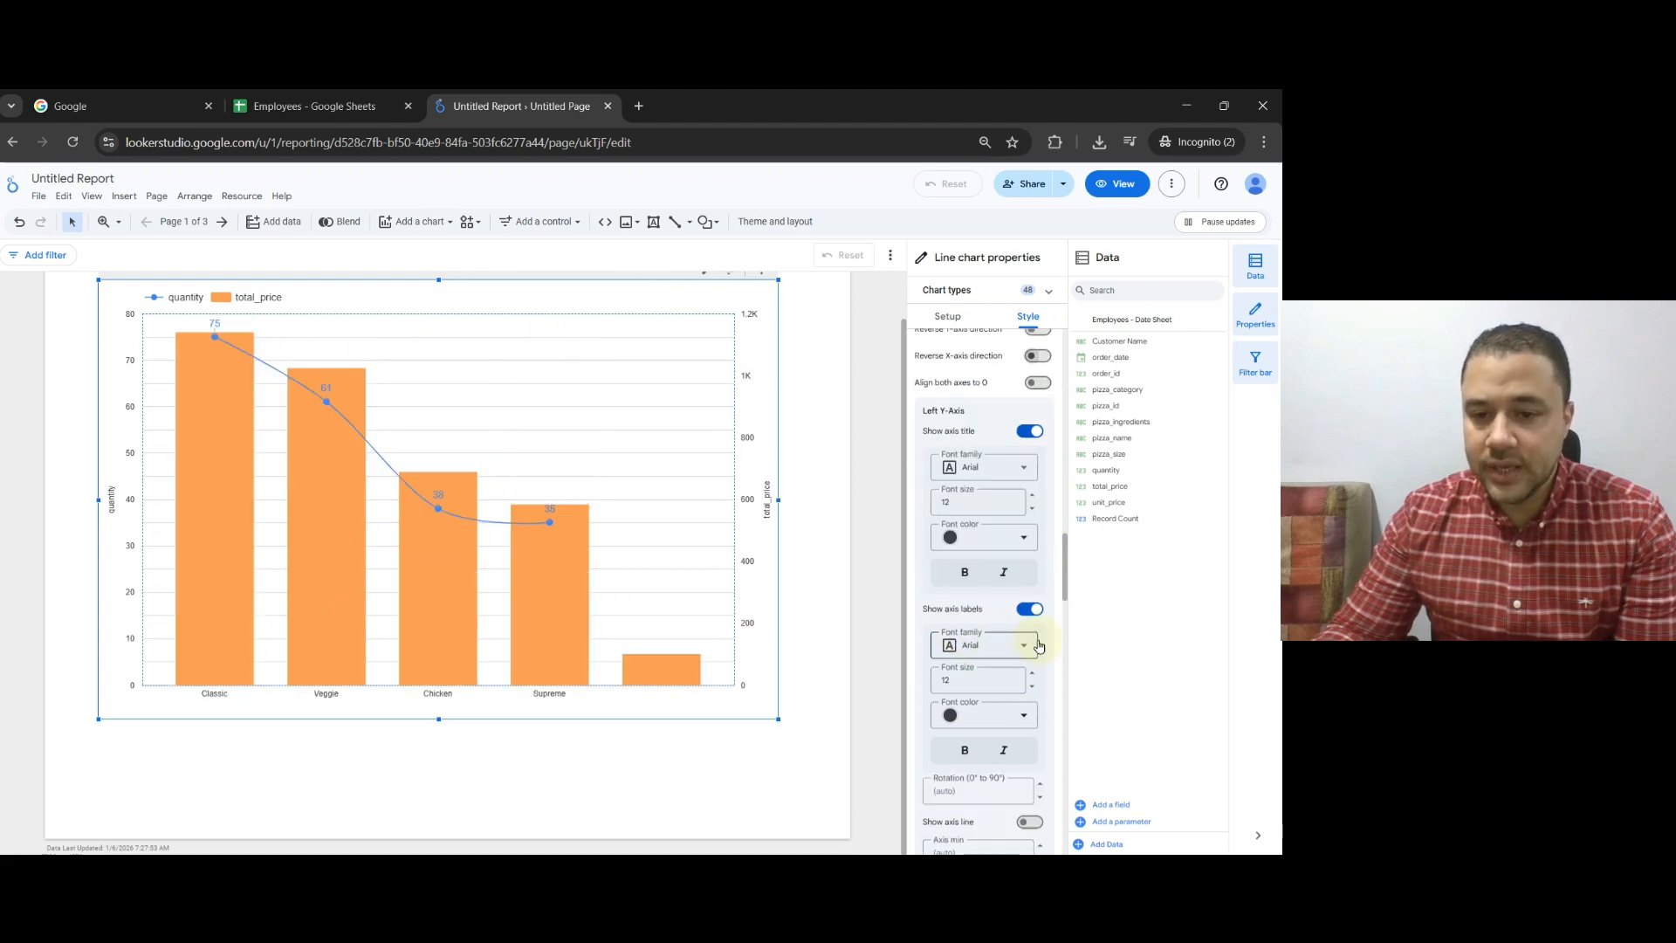
{"action": "scroll", "coordinate": [1038, 645], "scroll_direction": "down", "scroll_amount": 3}
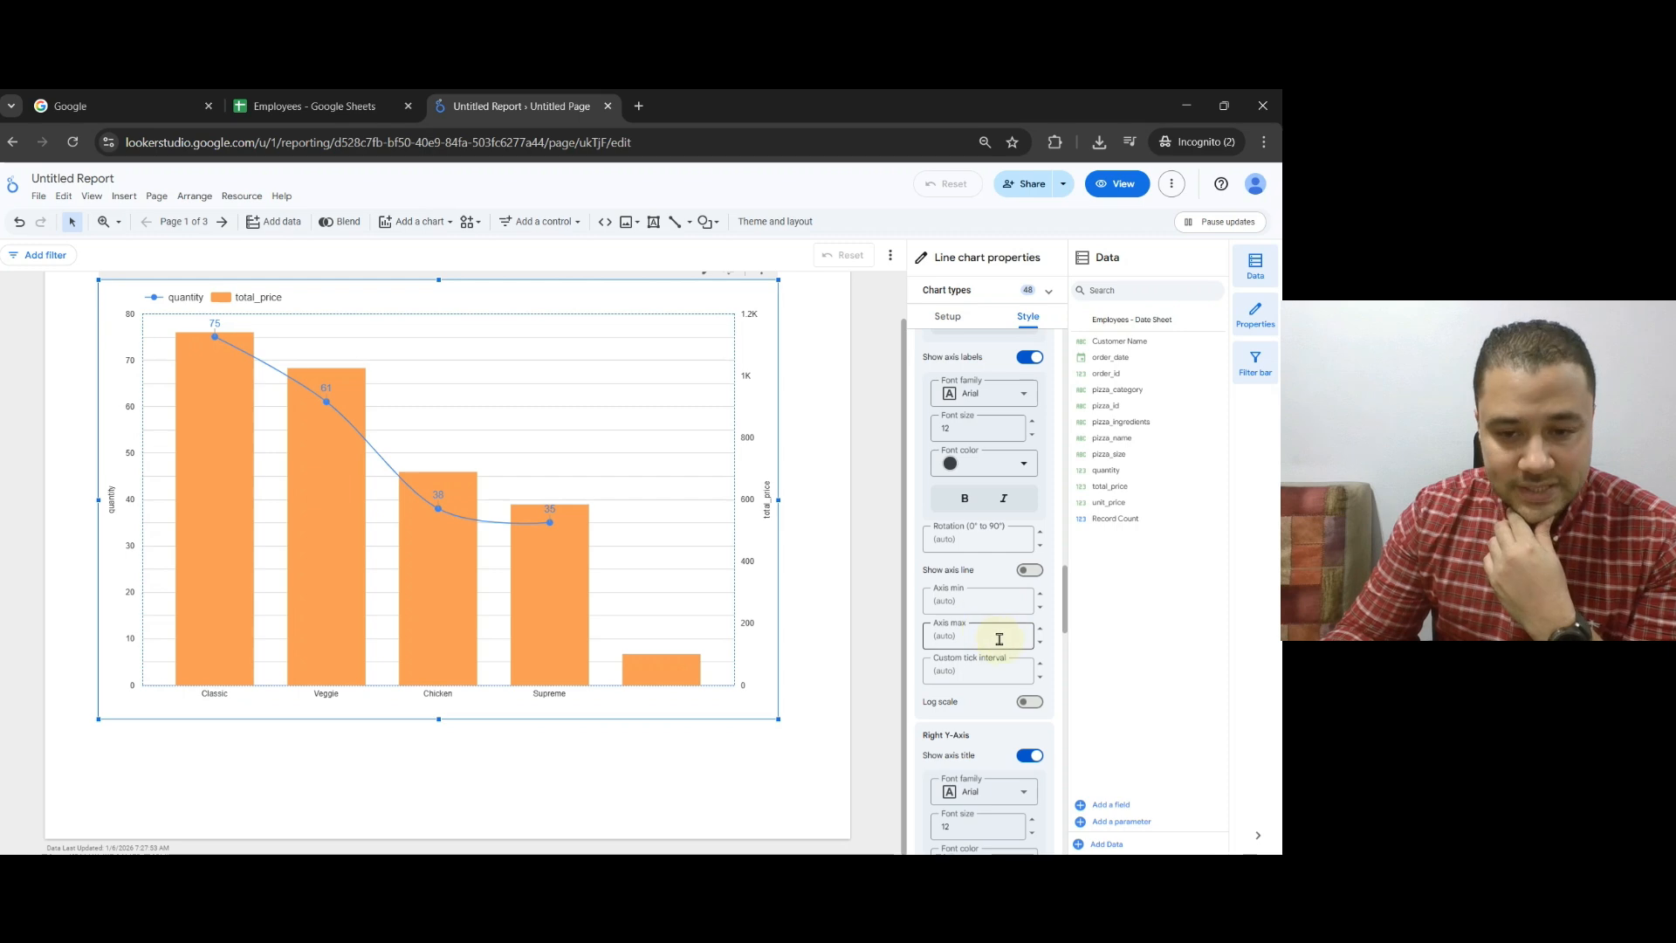
{"action": "scroll", "coordinate": [1002, 656], "scroll_direction": "down", "scroll_amount": 2}
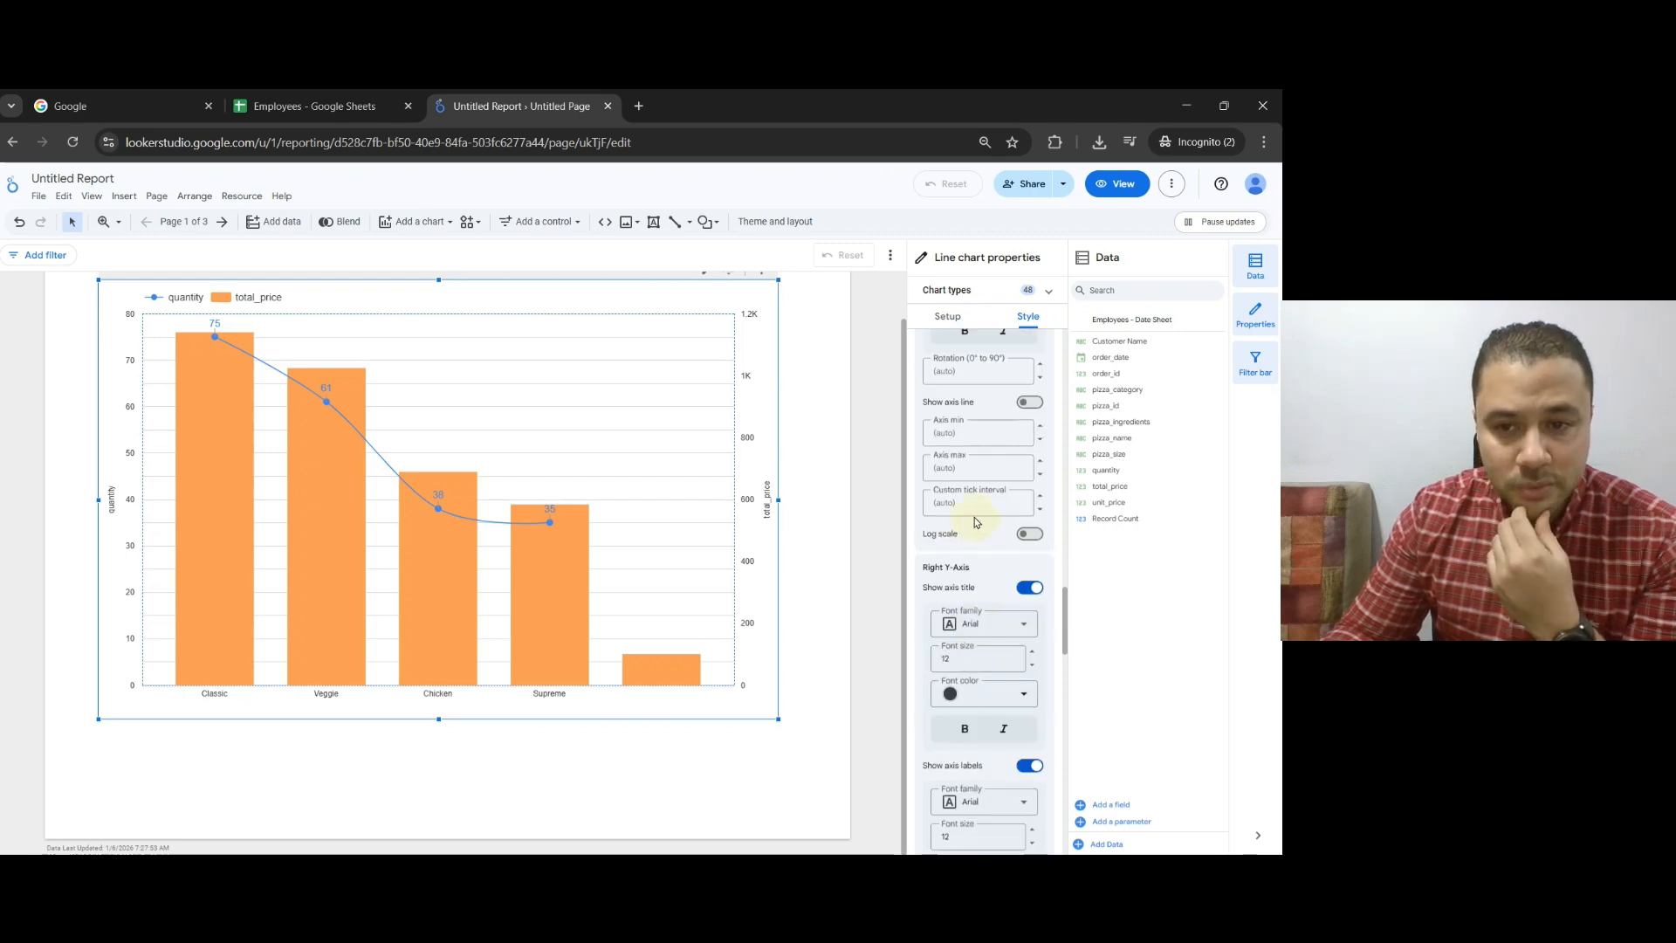
{"action": "scroll", "coordinate": [977, 522], "scroll_direction": "up", "scroll_amount": 1}
{"action": "scroll", "coordinate": [985, 510], "scroll_direction": "up", "scroll_amount": 5}
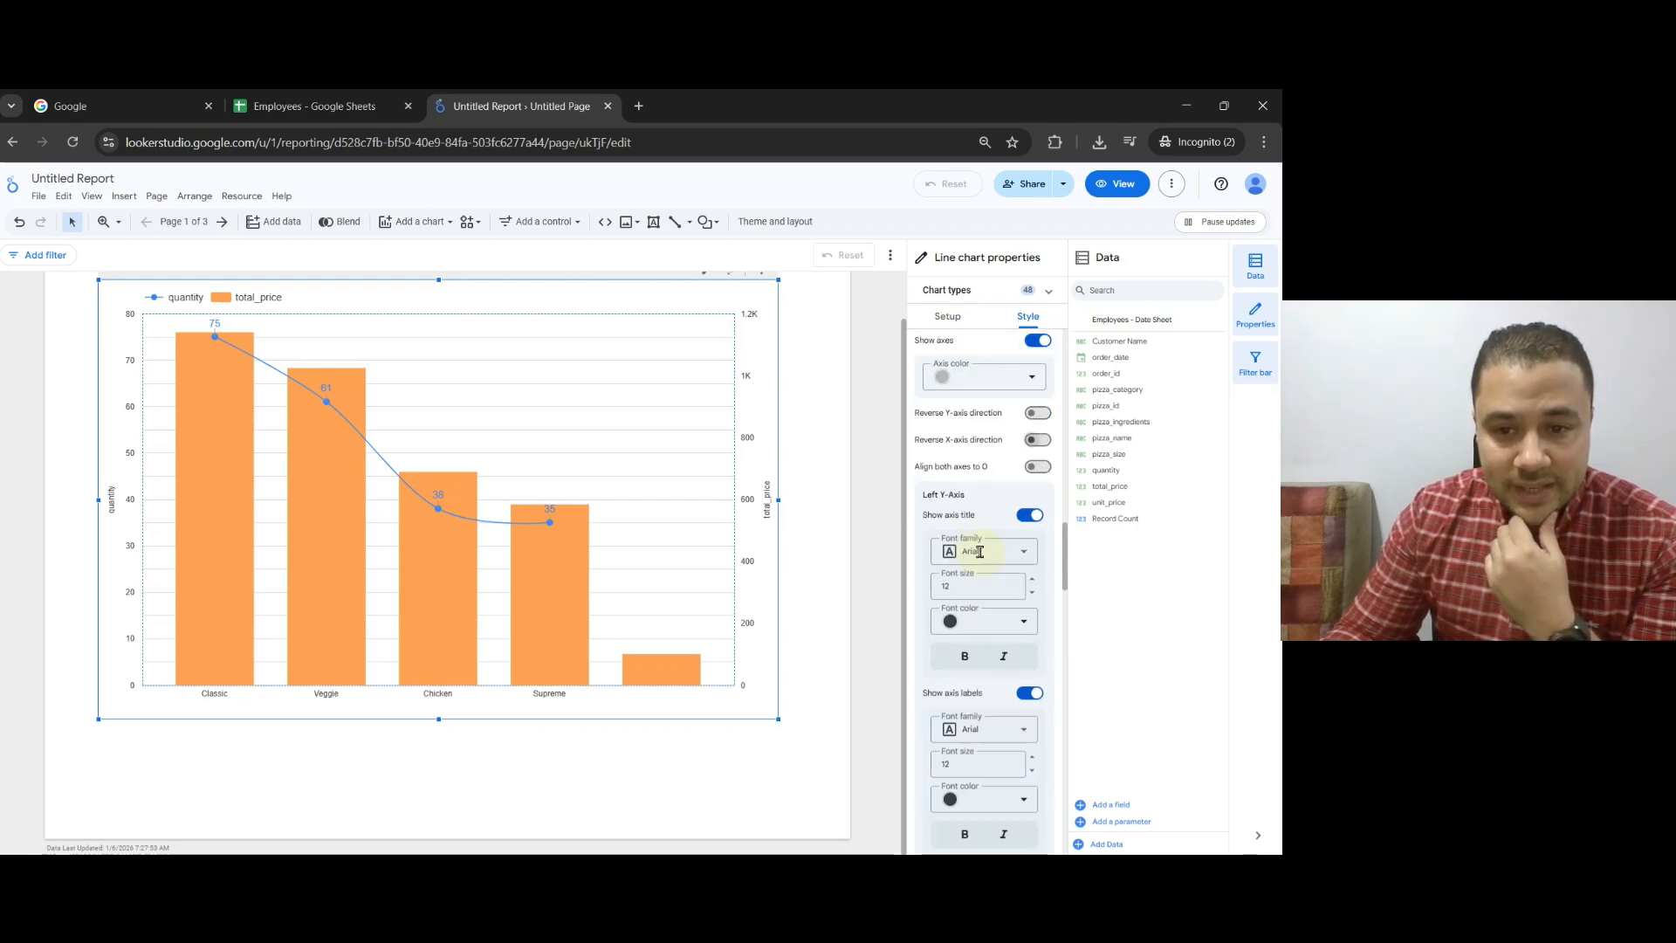
{"action": "scroll", "coordinate": [984, 693], "scroll_direction": "up", "scroll_amount": 2}
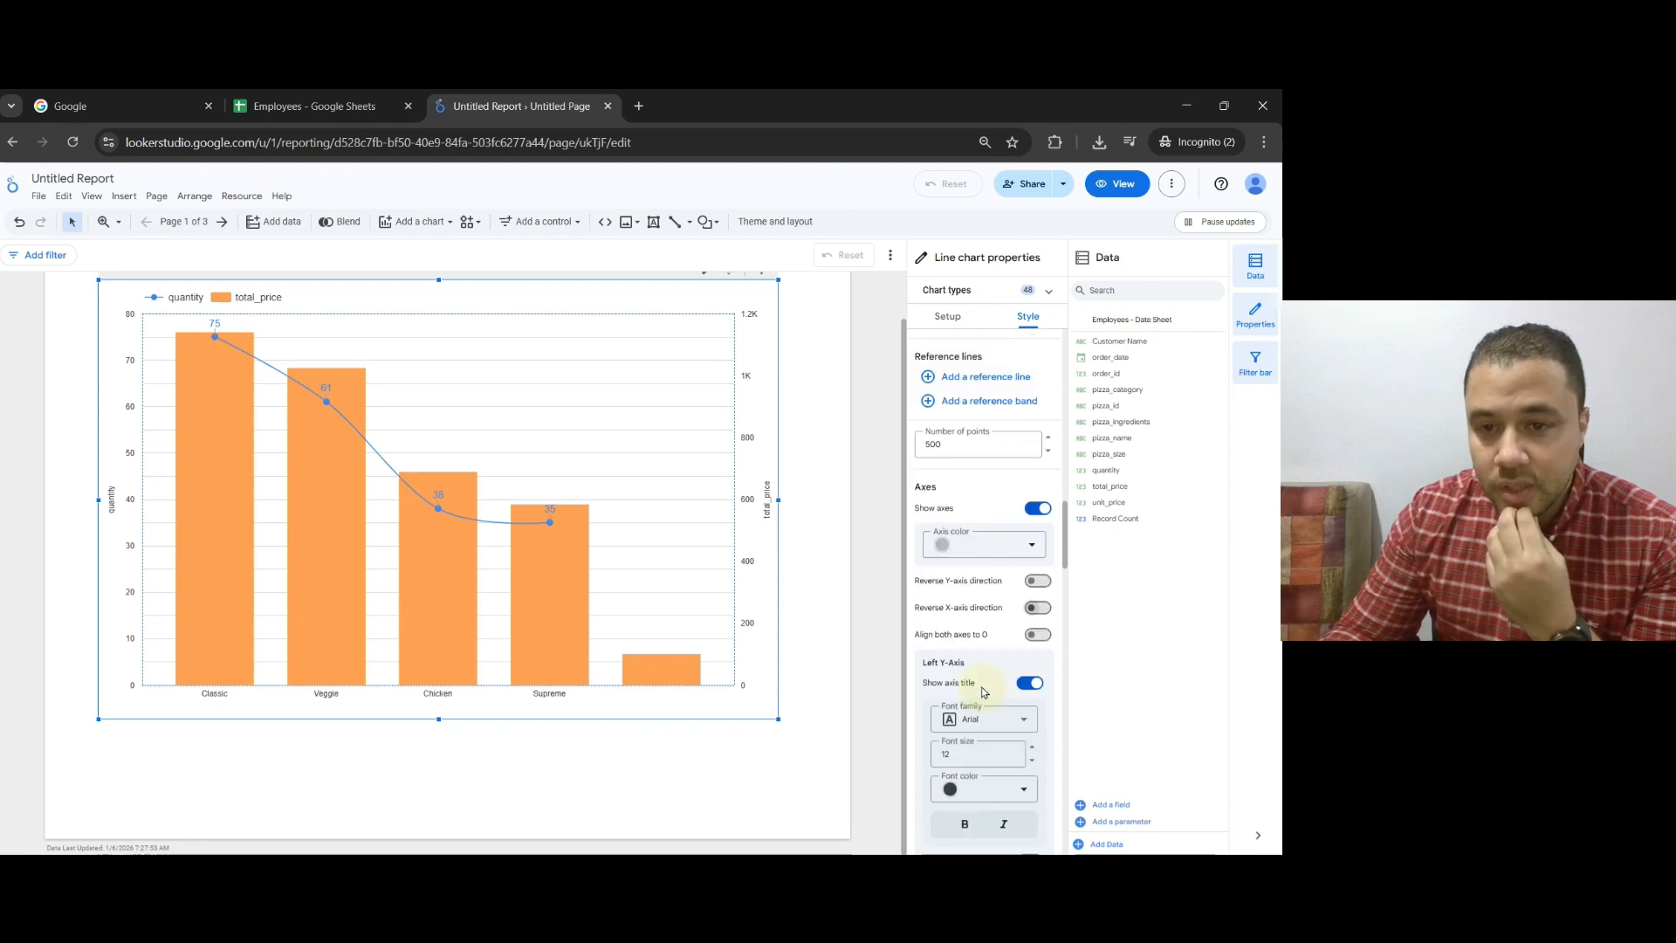
{"action": "scroll", "coordinate": [984, 692], "scroll_direction": "down", "scroll_amount": 5}
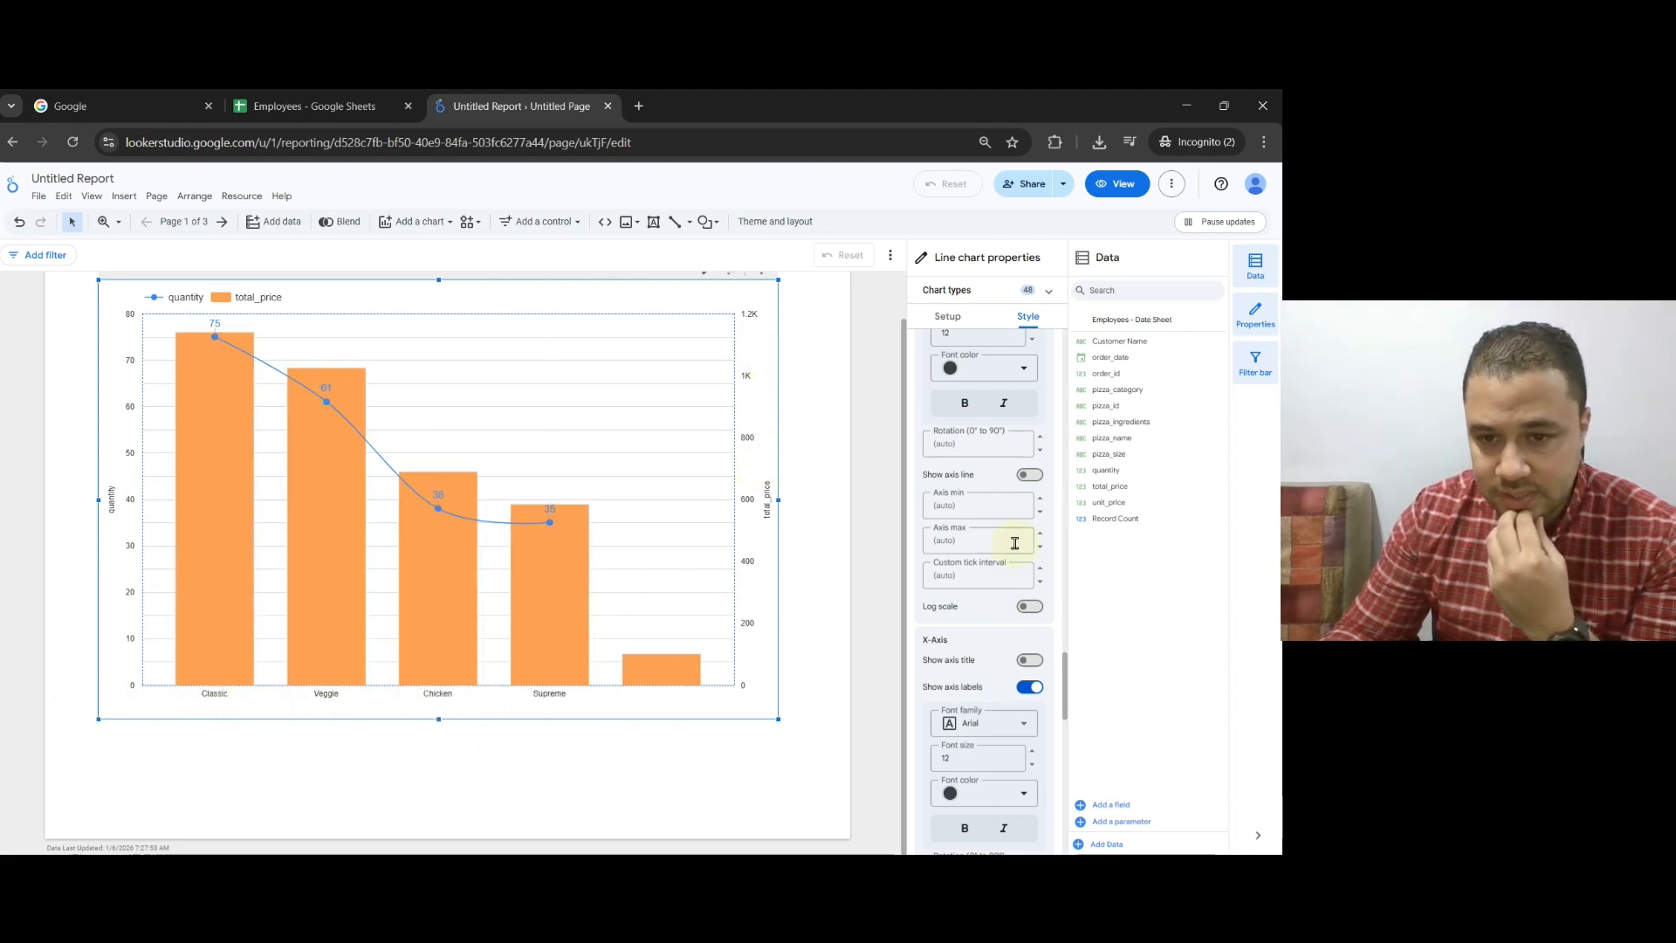
{"action": "scroll", "coordinate": [982, 650], "scroll_direction": "up", "scroll_amount": 3}
{"action": "scroll", "coordinate": [986, 657], "scroll_direction": "down", "scroll_amount": 5}
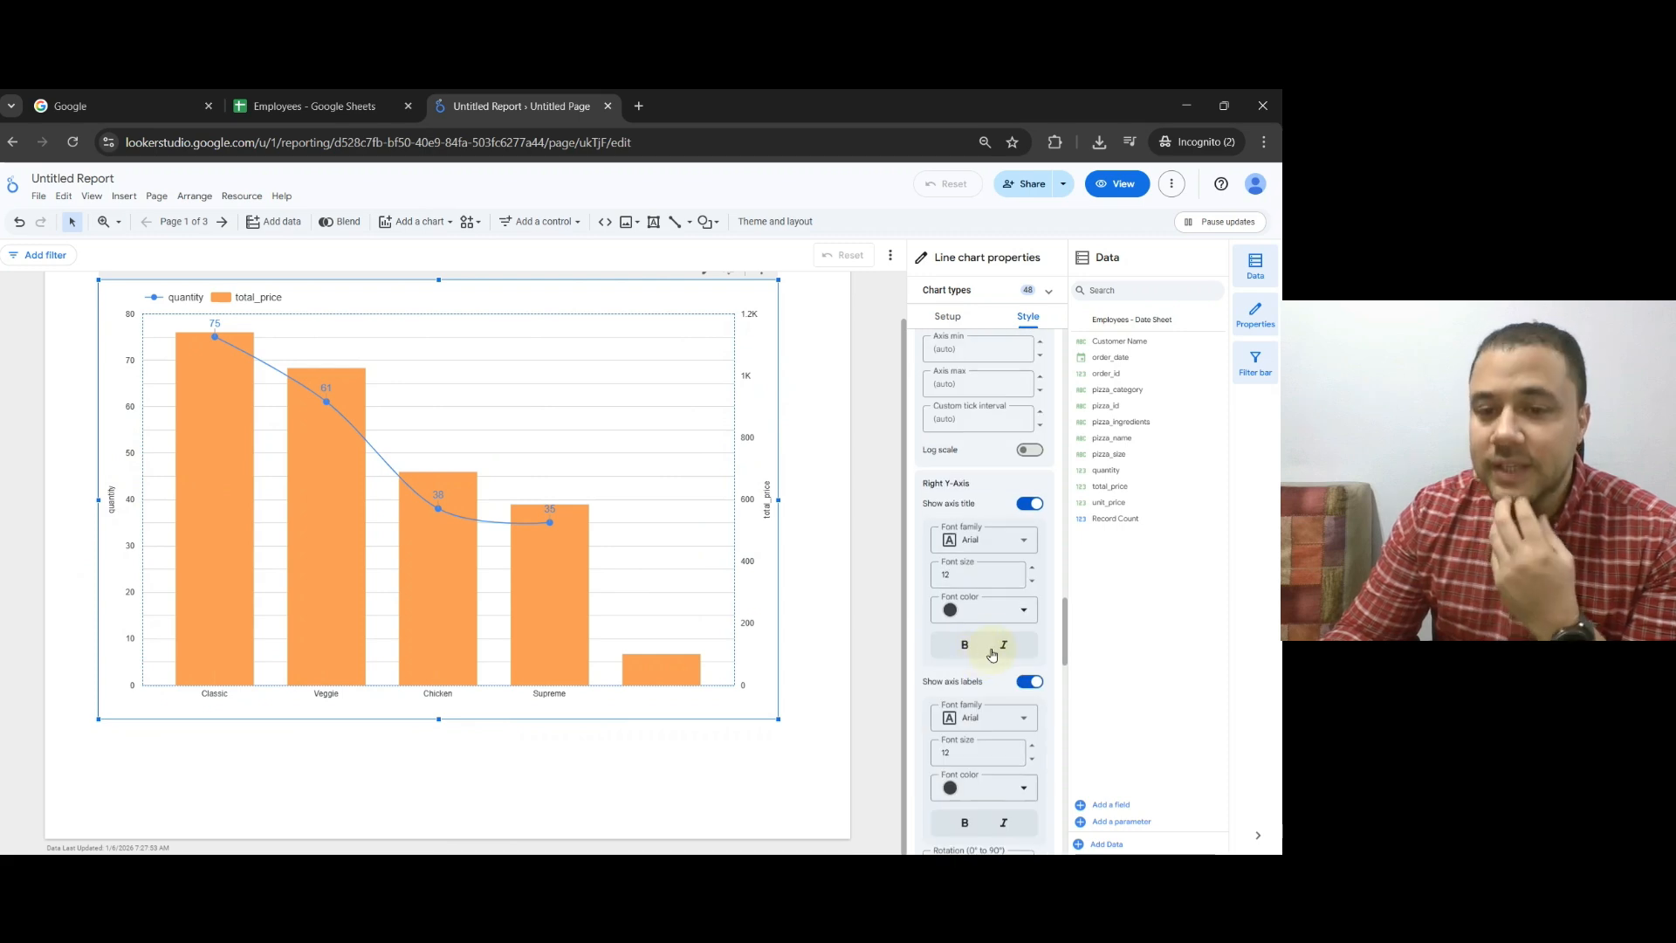
{"action": "scroll", "coordinate": [992, 651], "scroll_direction": "up", "scroll_amount": 1}
{"action": "scroll", "coordinate": [1008, 519], "scroll_direction": "up", "scroll_amount": 1}
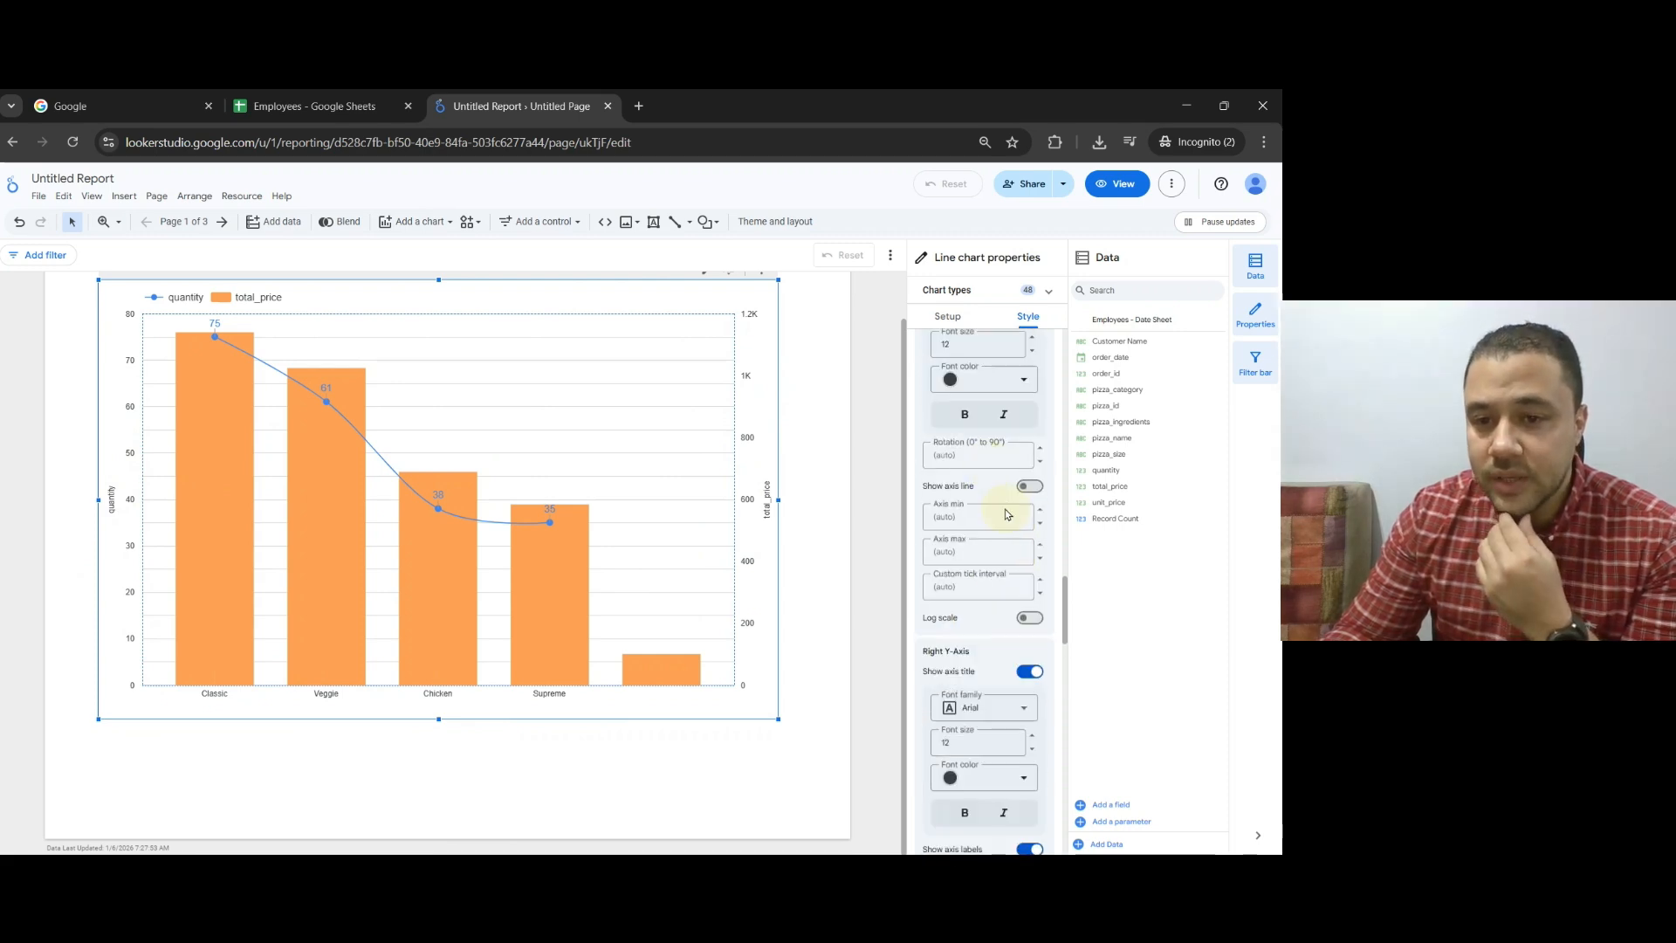
Try showing the left Y-axis line, and try an axis minimum of 200
{"action": "left_click", "coordinate": [1031, 487]}
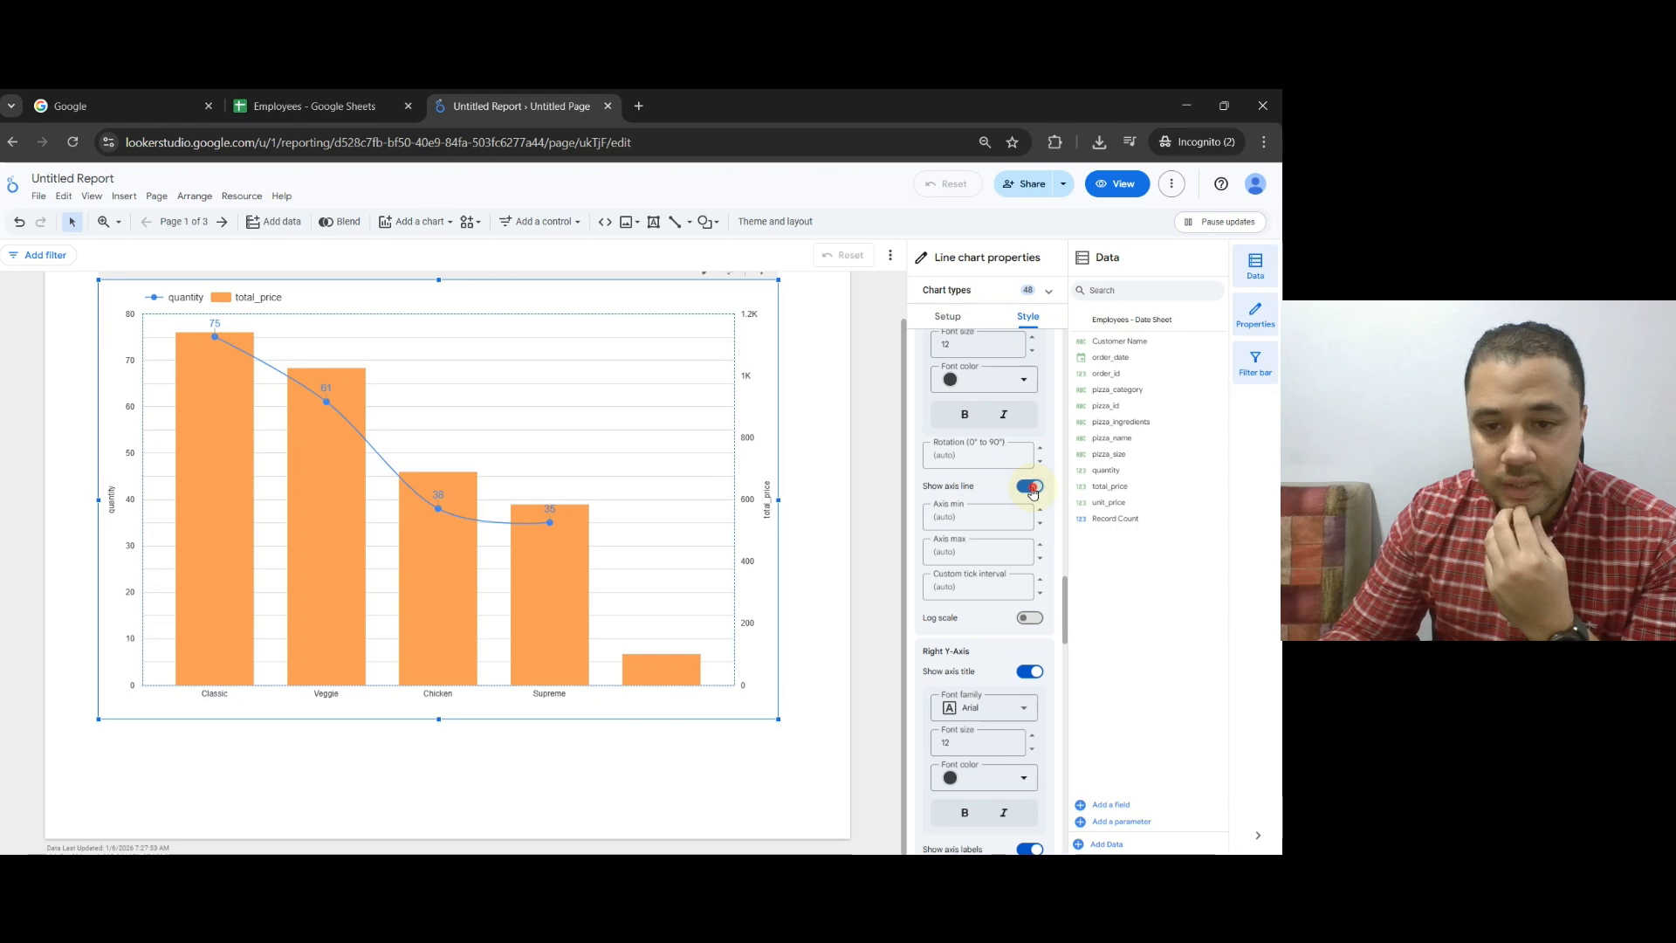
{"action": "left_click", "coordinate": [974, 515]}
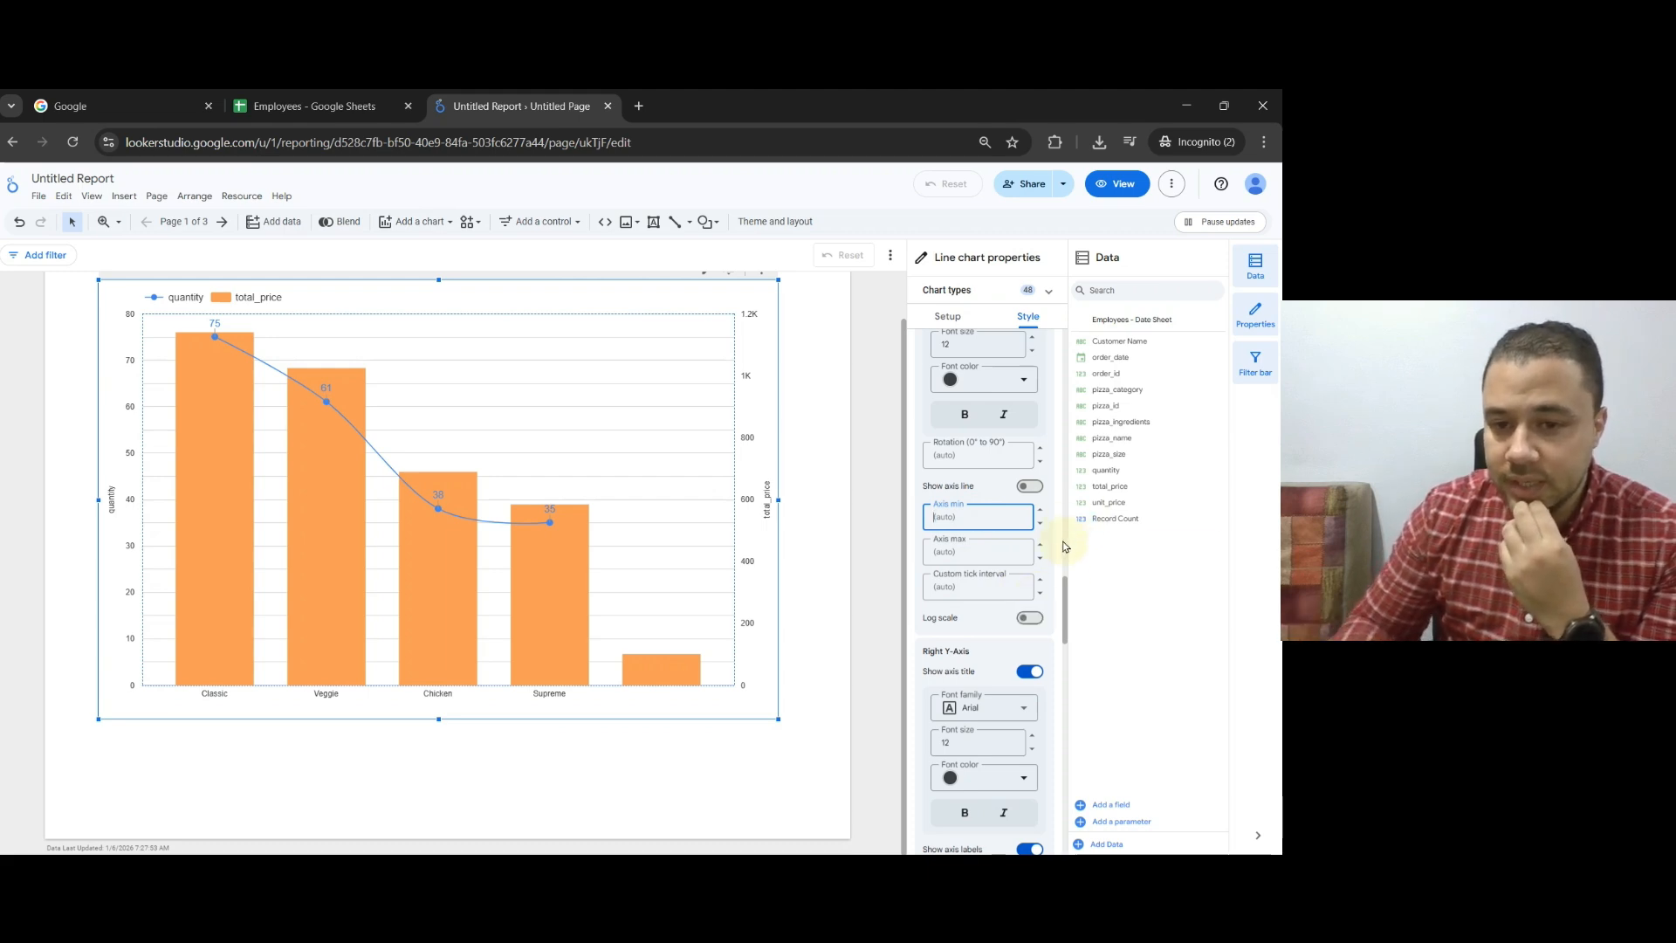
{"action": "type", "text": "200"}
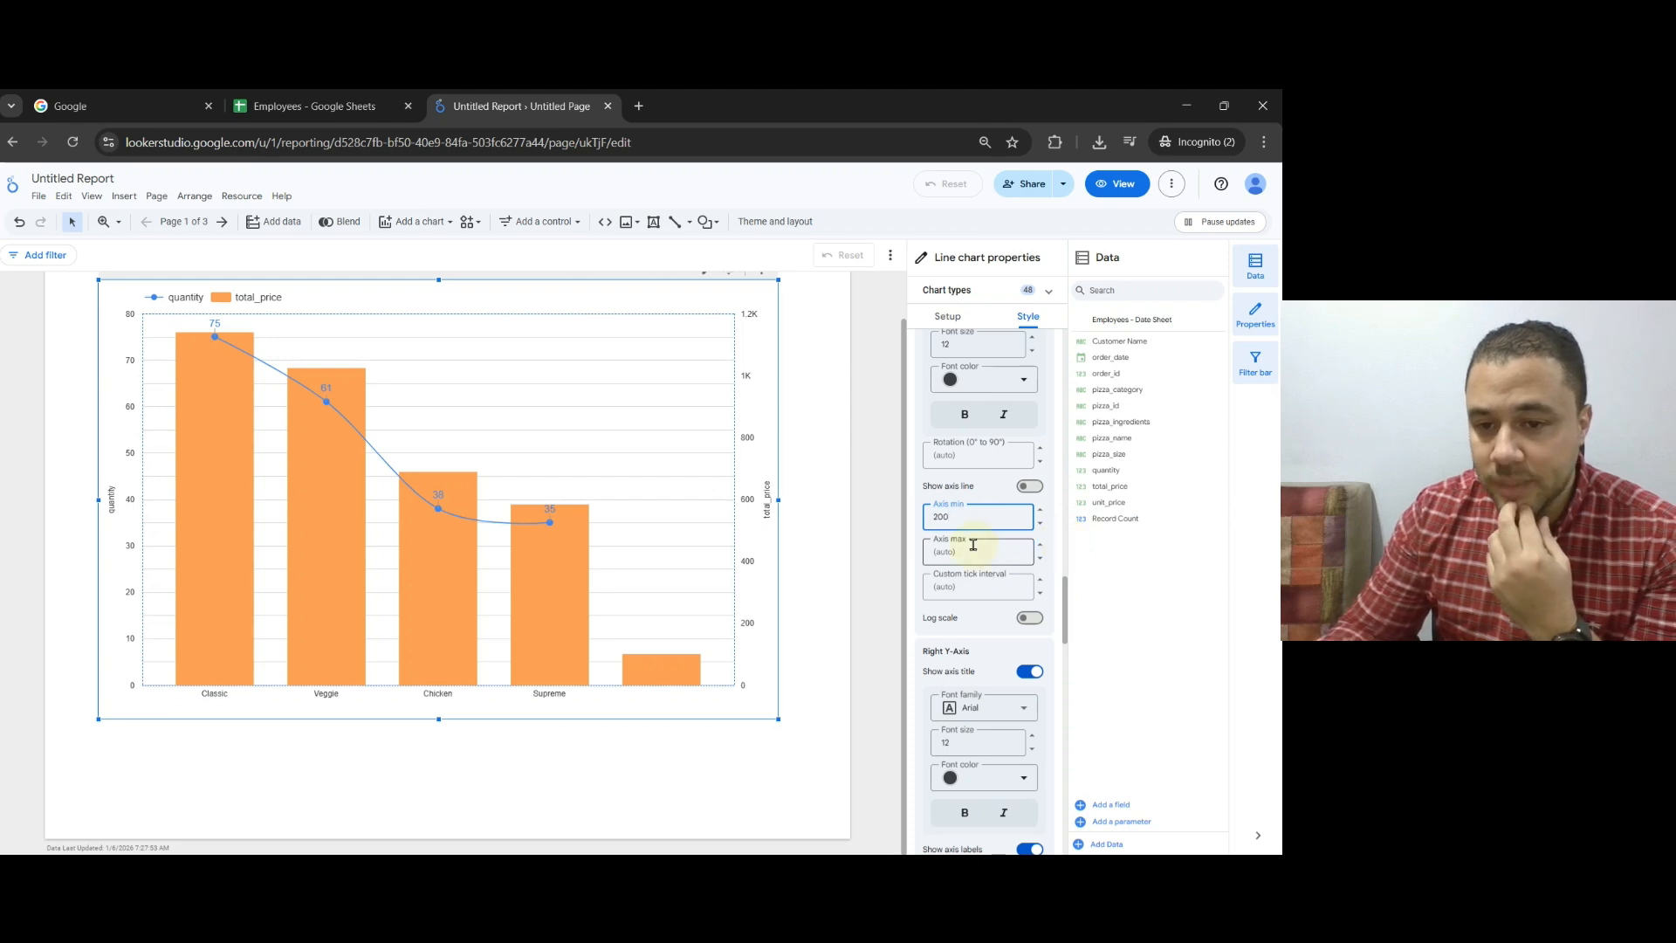
{"action": "left_click", "coordinate": [972, 547]}
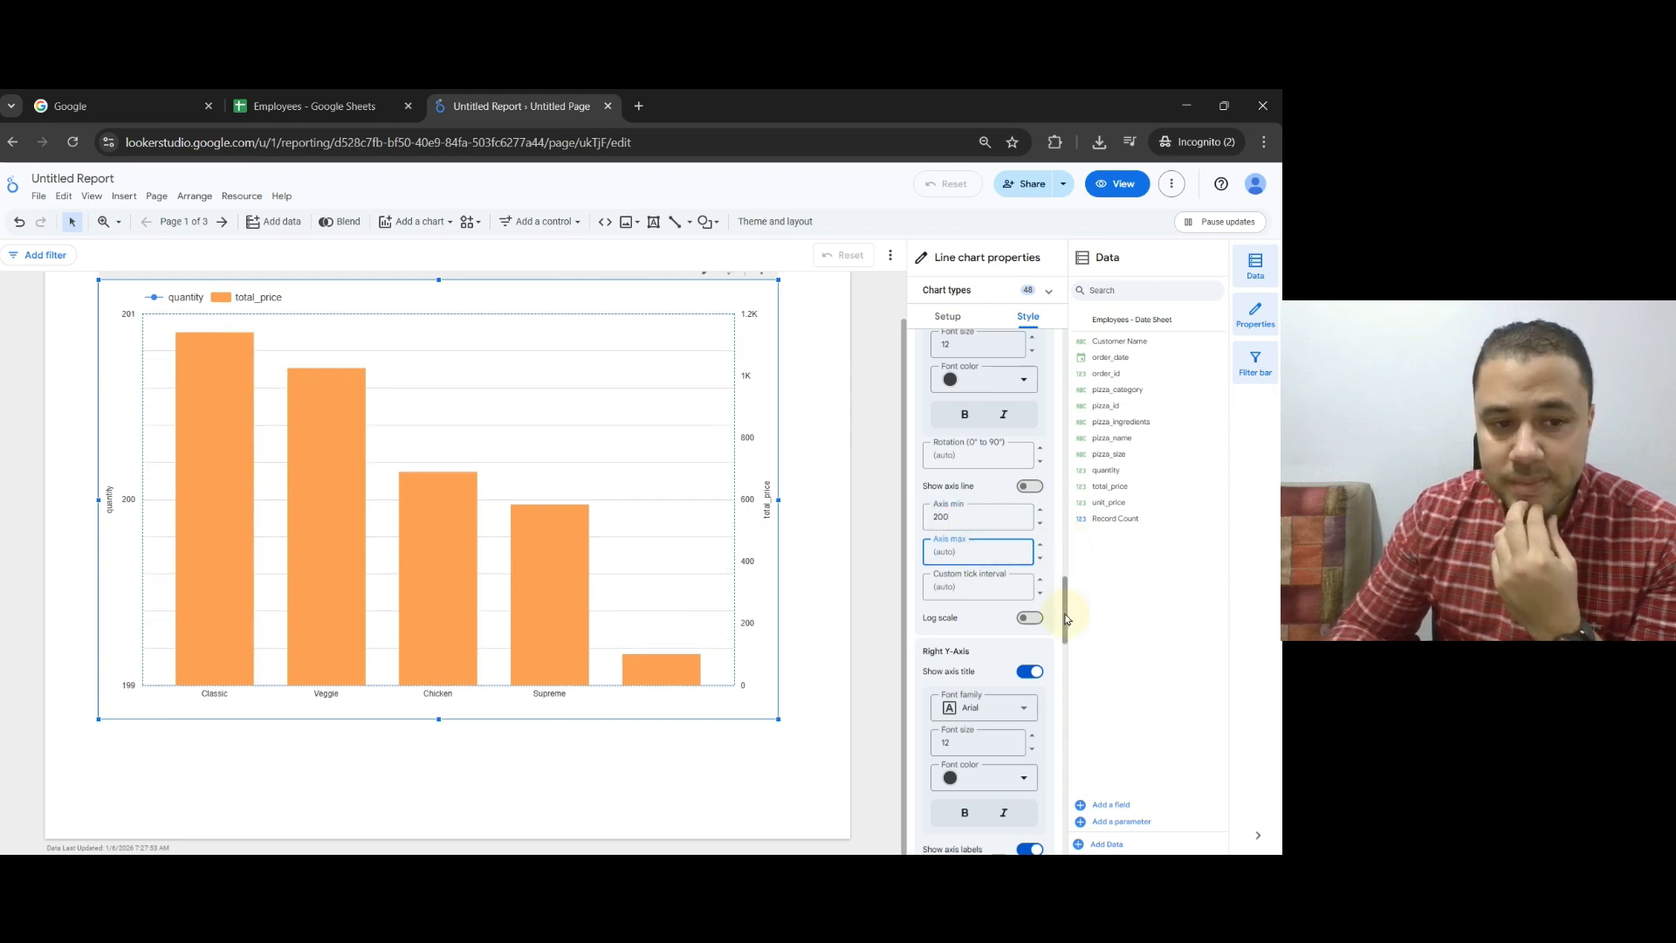
Set the left Y-axis to minimum 15, maximum 70 and a custom tick interval of 10
{"action": "left_click", "coordinate": [963, 519]}
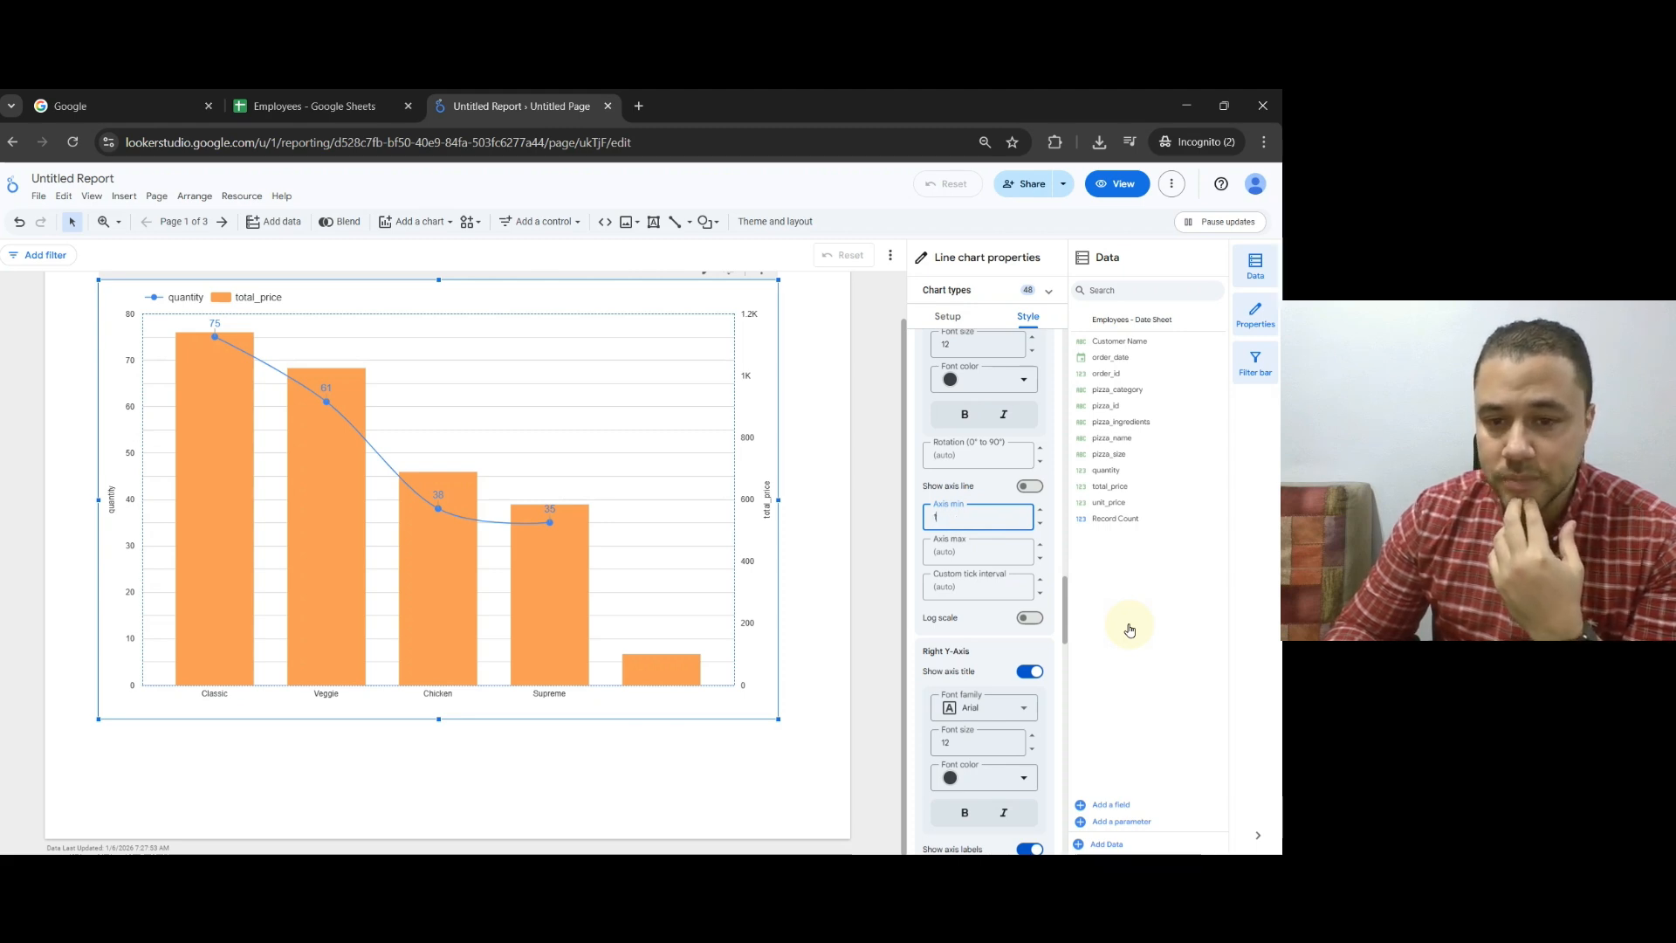
{"action": "left_click", "coordinate": [986, 550]}
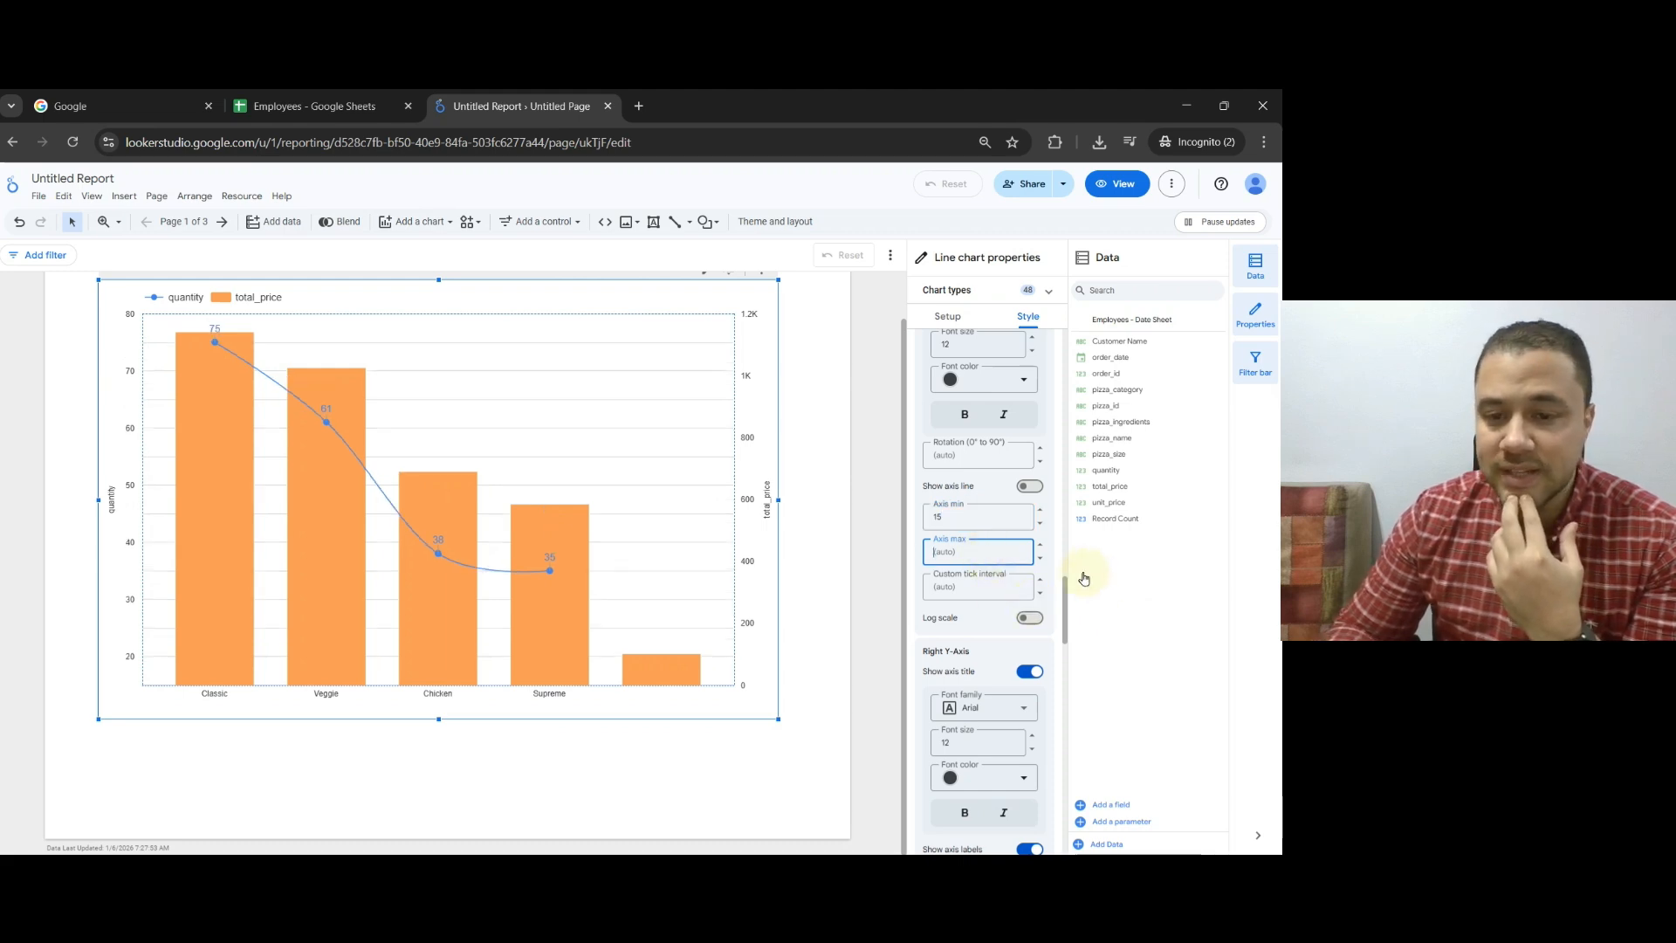
{"action": "type", "text": "70"}
{"action": "left_click", "coordinate": [996, 588]}
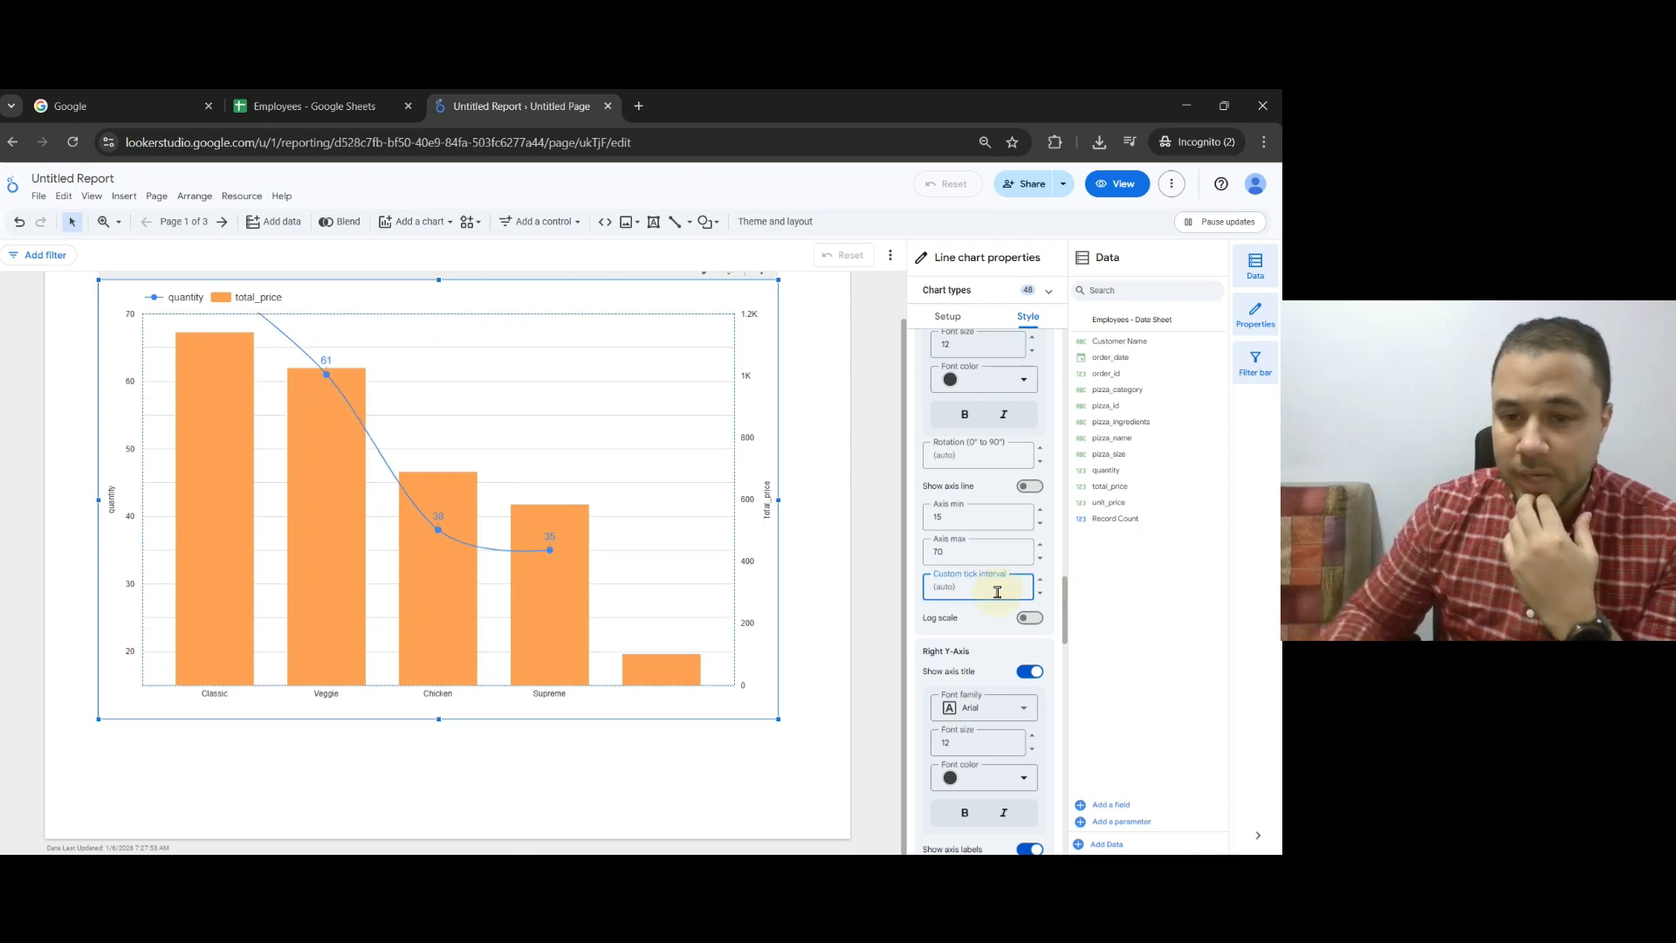
{"action": "left_click", "coordinate": [1056, 591]}
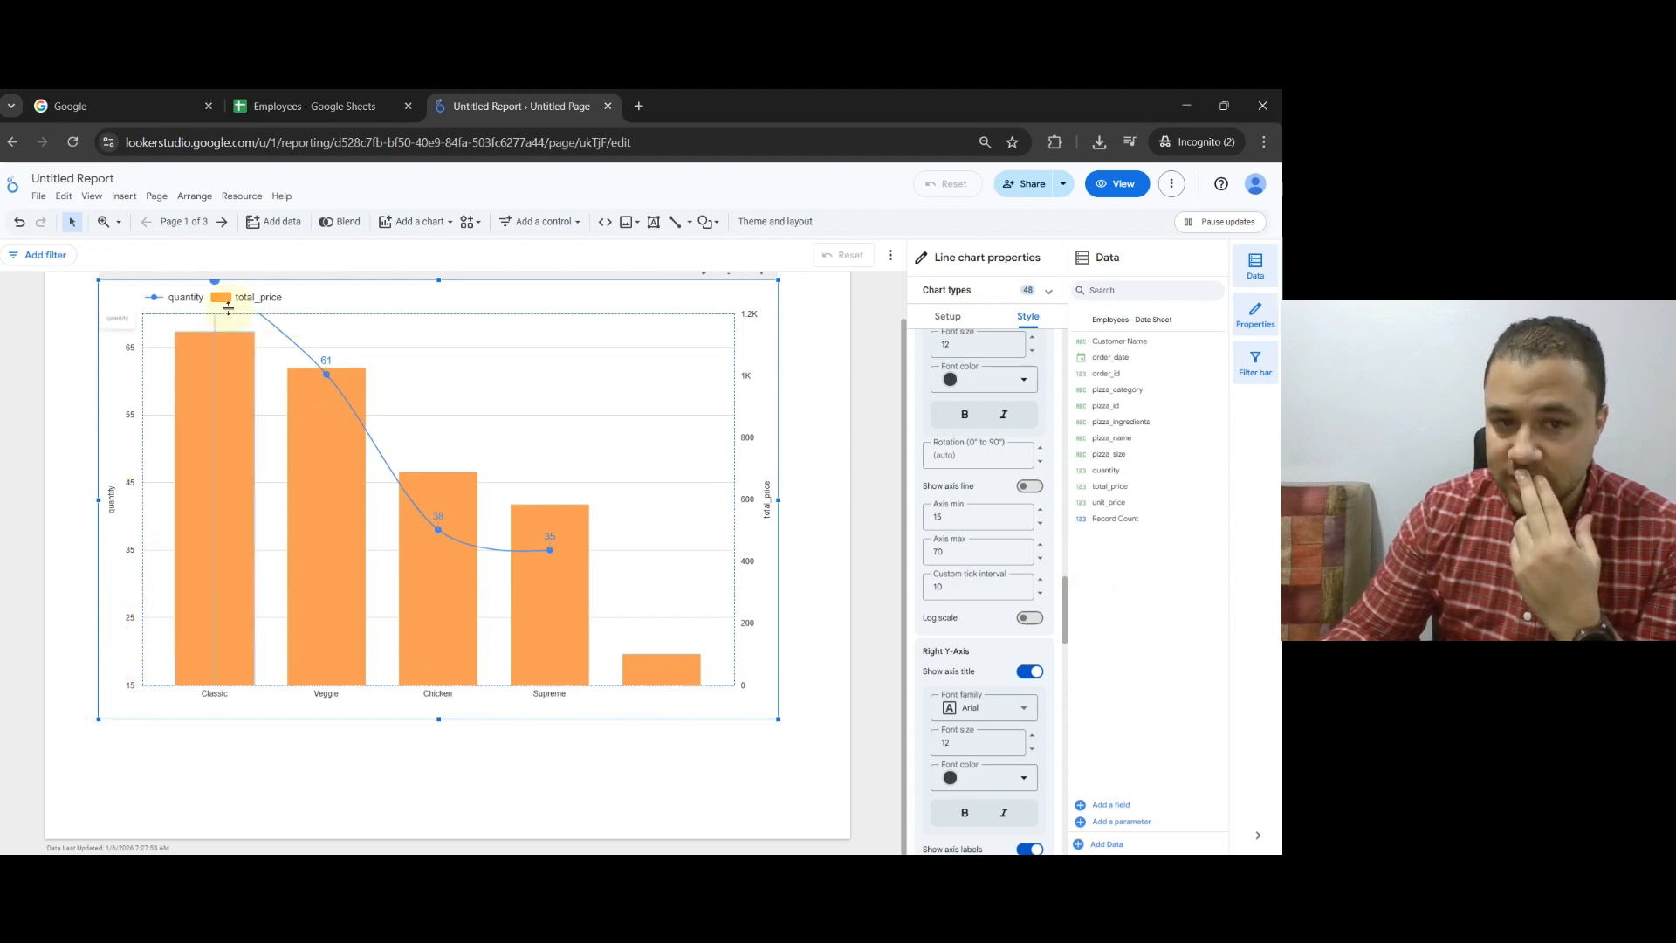
Set the left Y-axis maximum to 80, the minimum to 10 and the custom tick interval to 15
{"action": "left_click", "coordinate": [957, 553]}
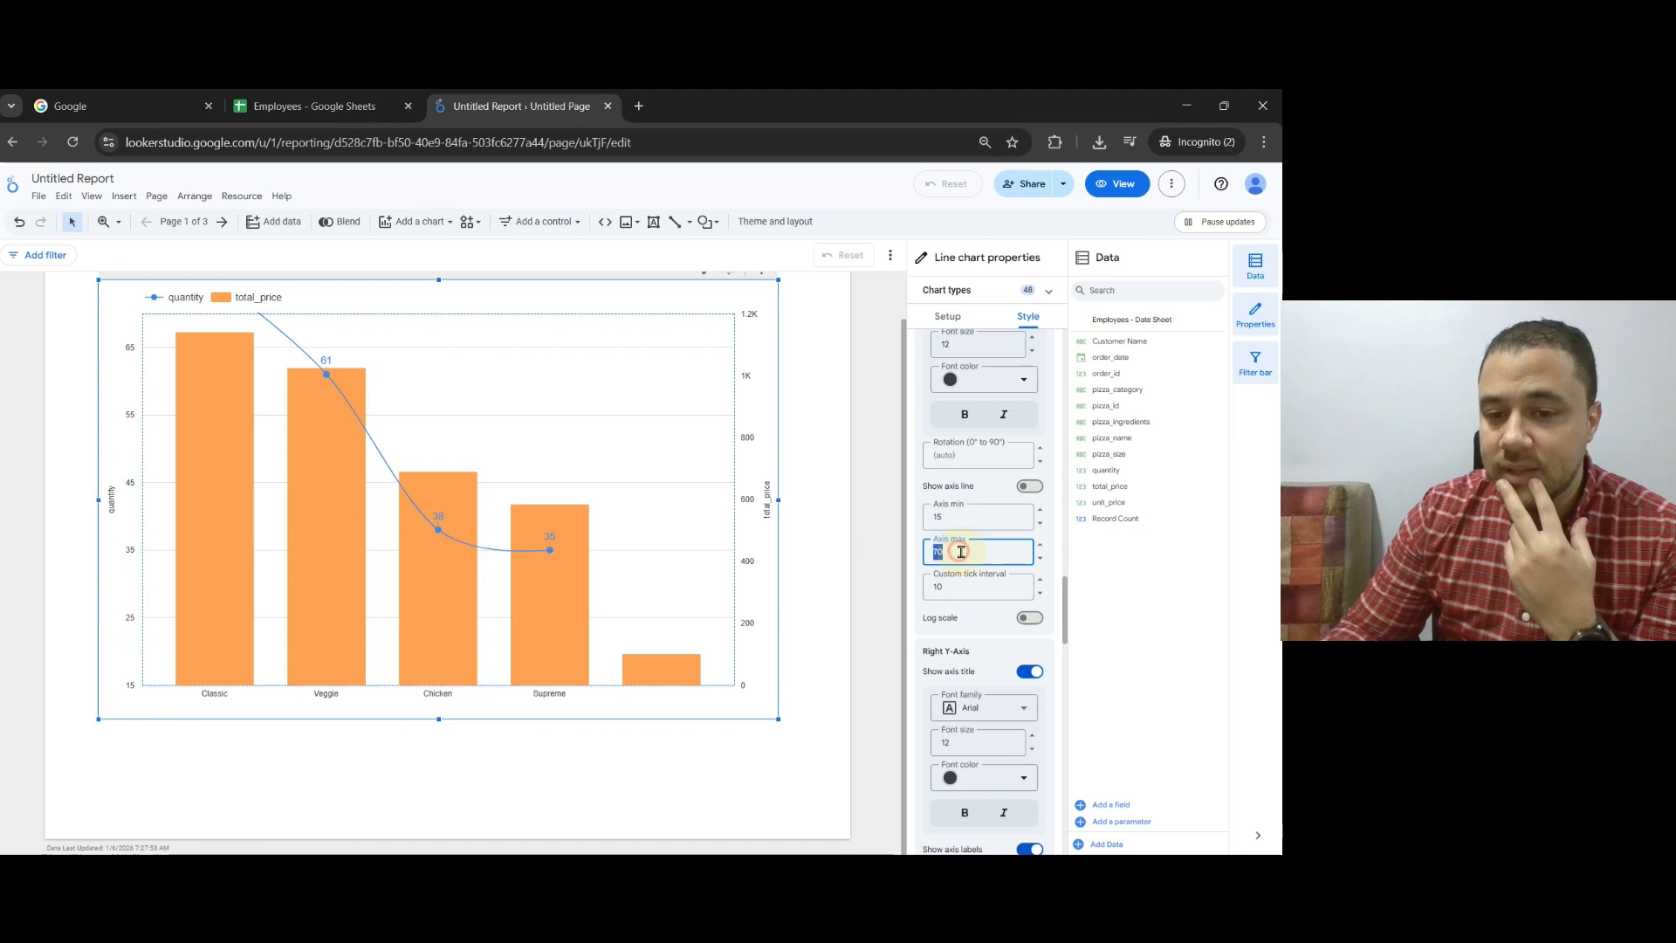
{"action": "type", "text": "80"}
{"action": "left_click", "coordinate": [1106, 598]}
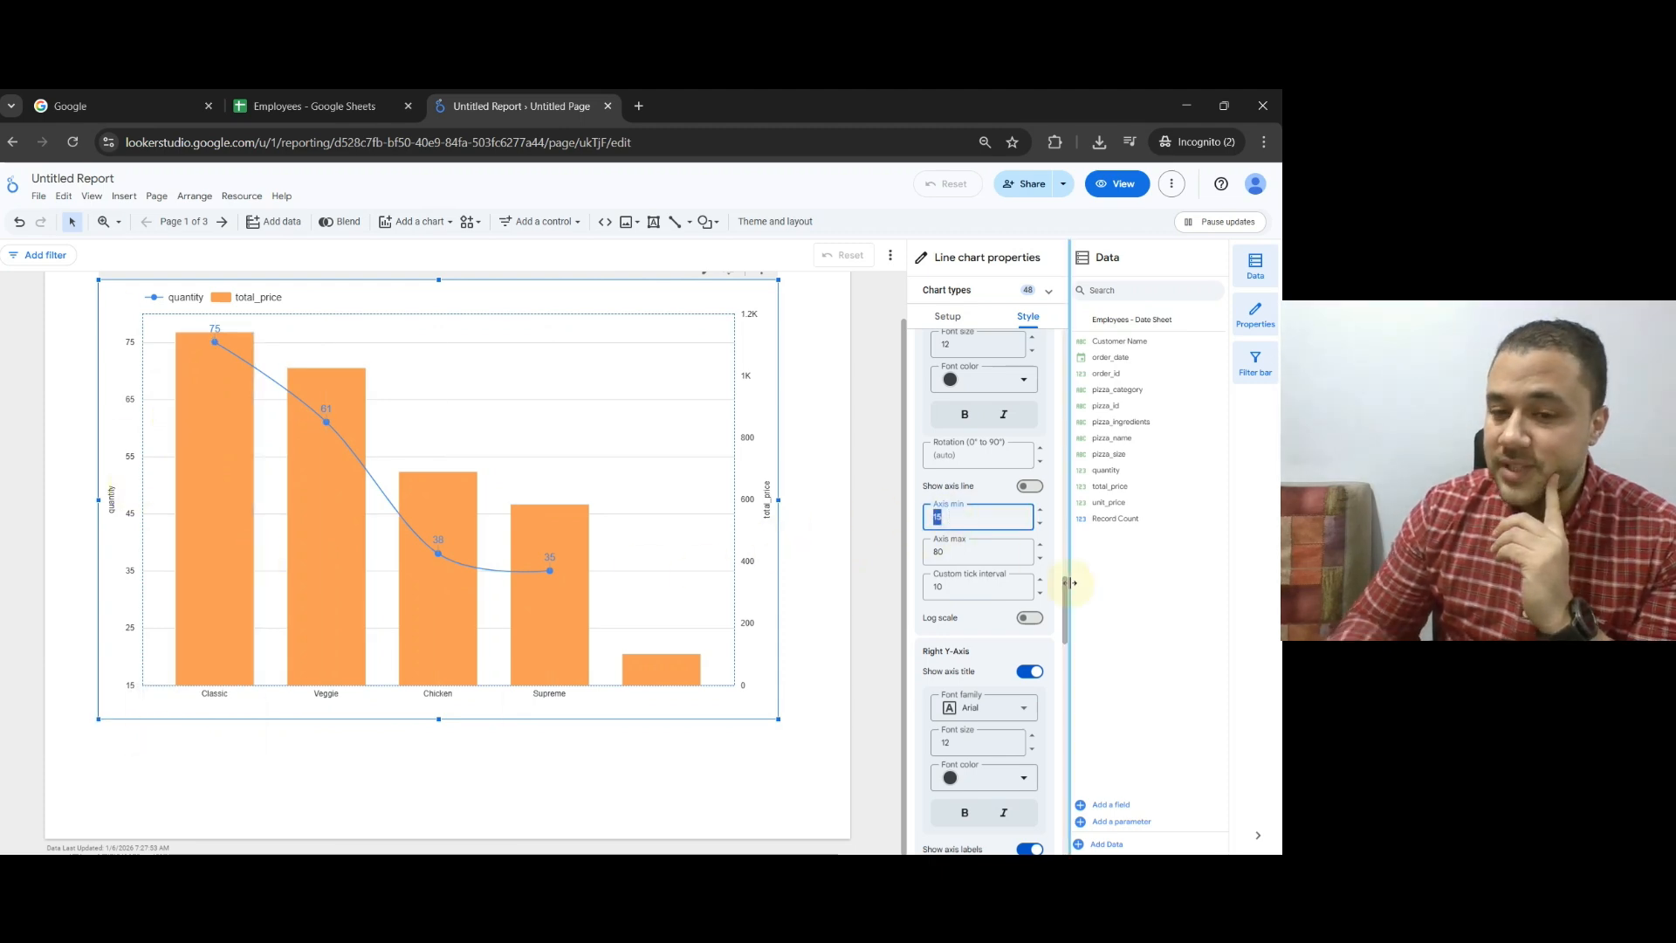
{"action": "double_click", "coordinate": [971, 588]}
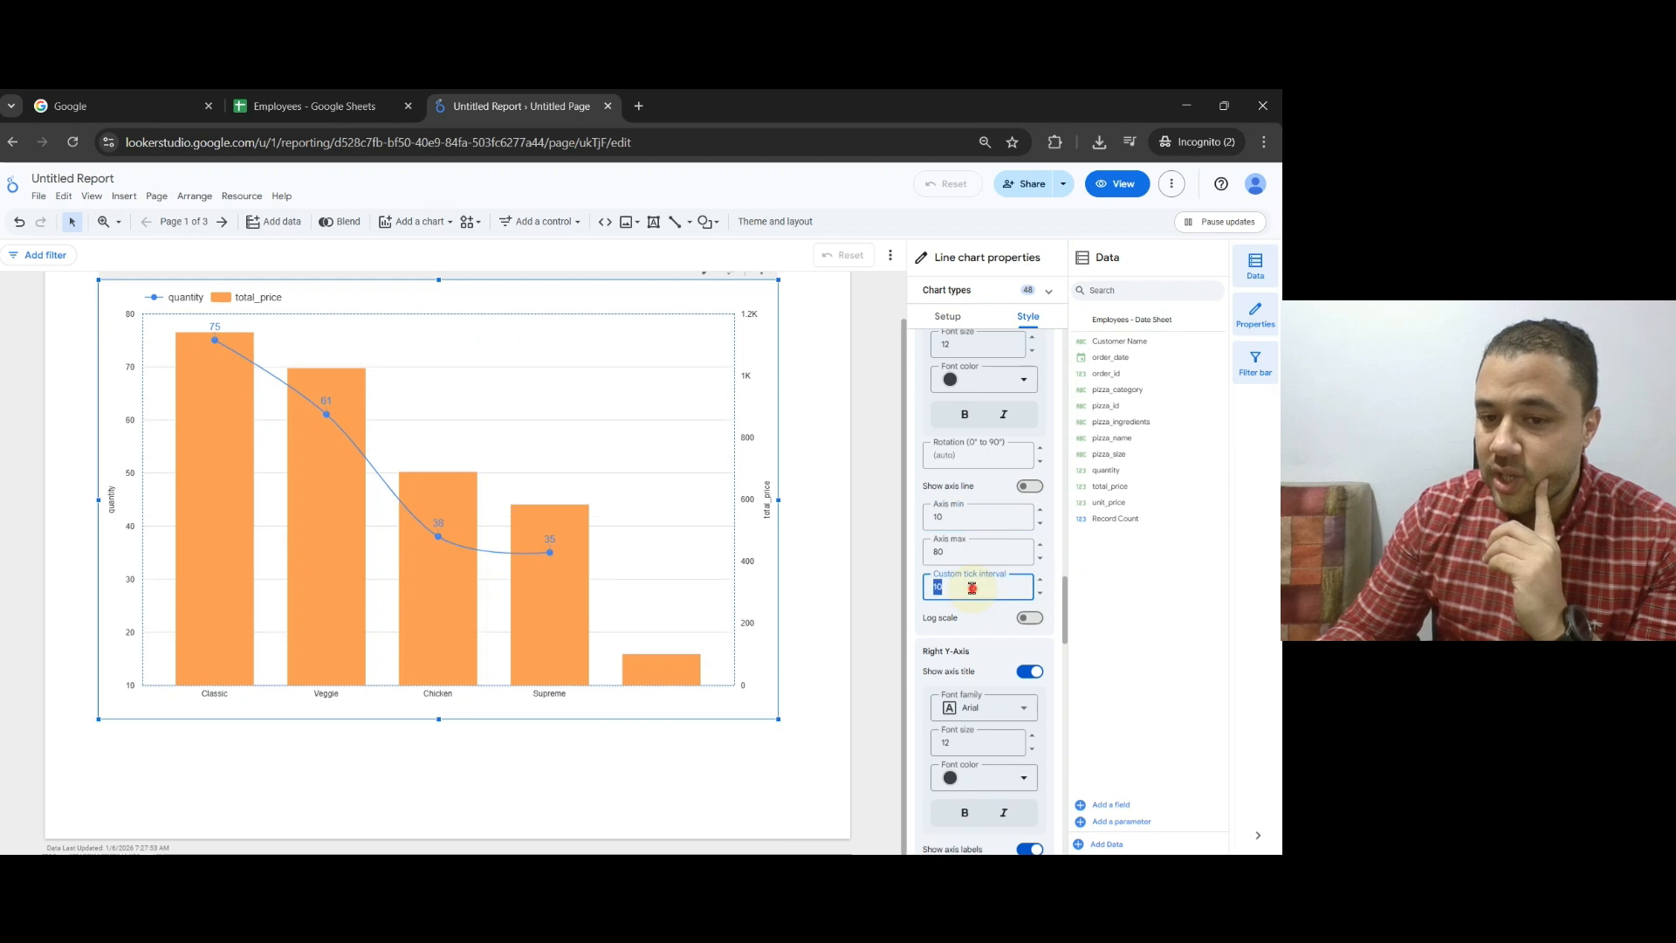
{"action": "type", "text": "15"}
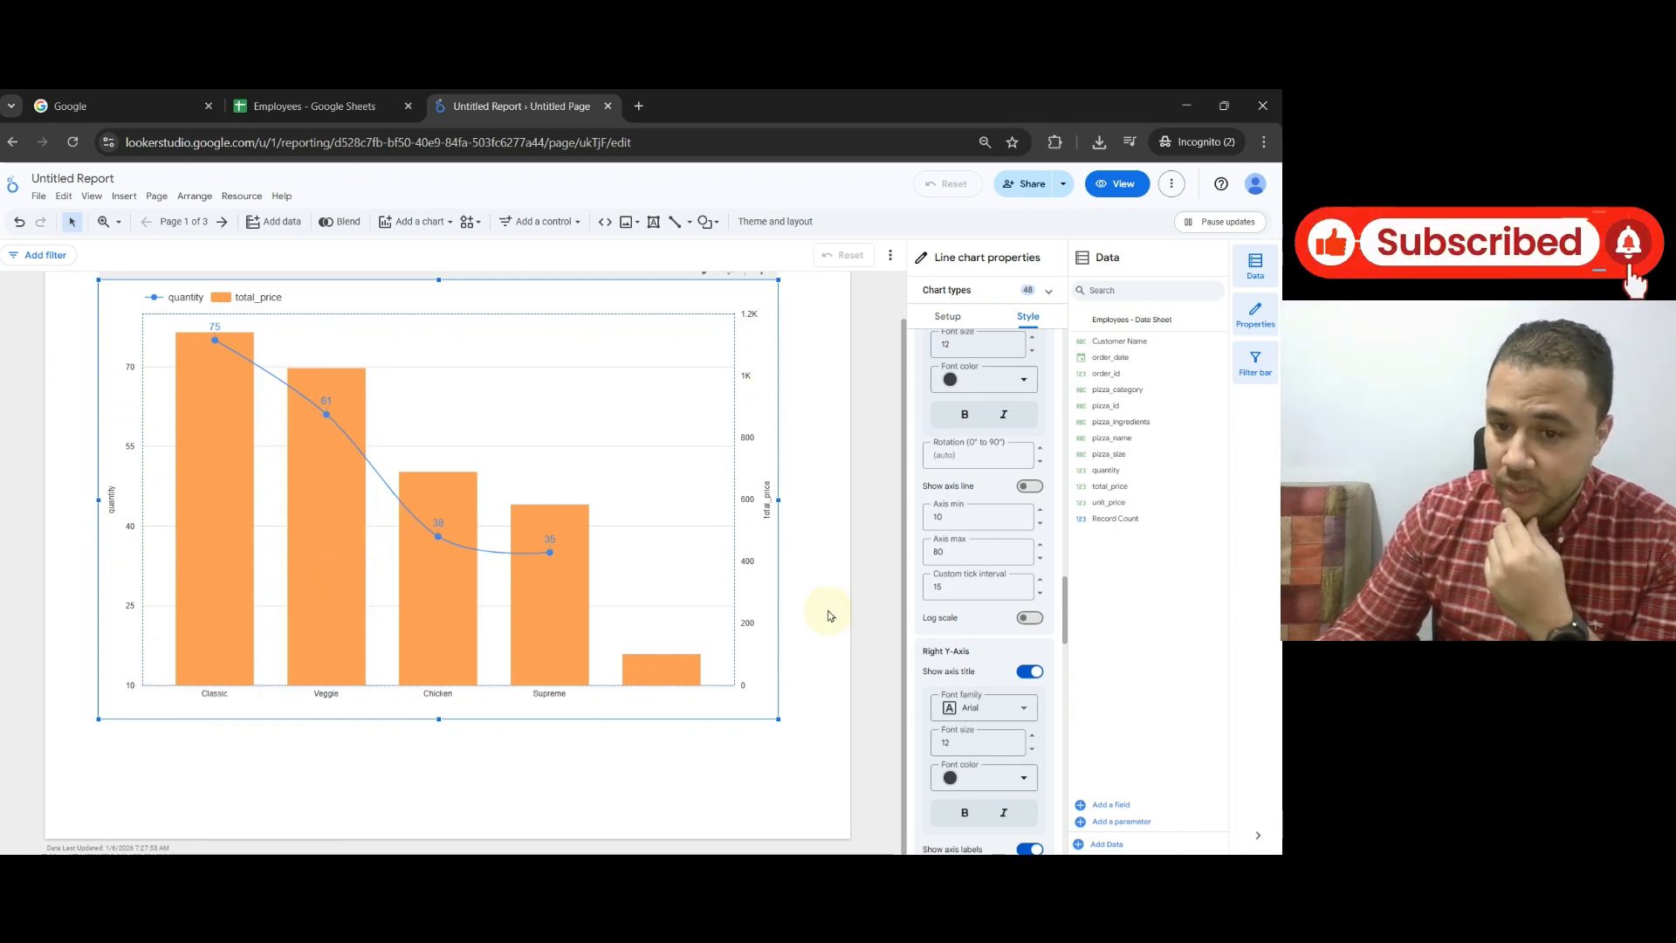
Clear the left Y-axis's custom minimum, maximum and tick interval to return them to automatic
{"action": "double_click", "coordinate": [956, 551]}
{"action": "key", "text": "BackSpace"}
{"action": "double_click", "coordinate": [963, 521]}
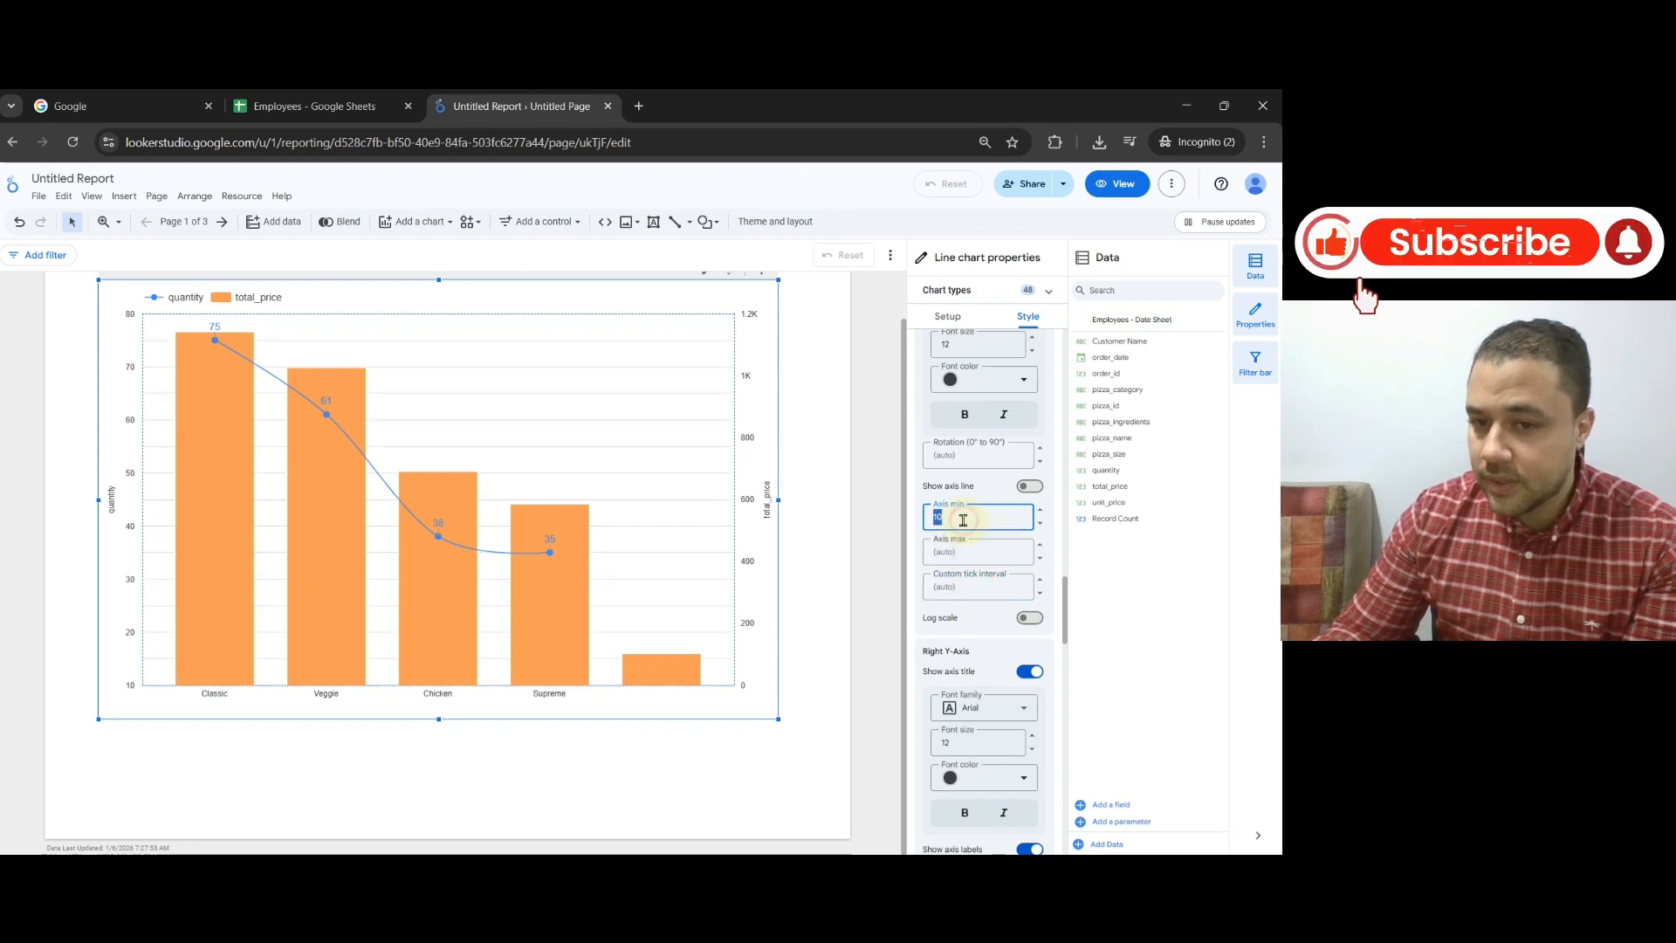
{"action": "key", "text": "BackSpace"}
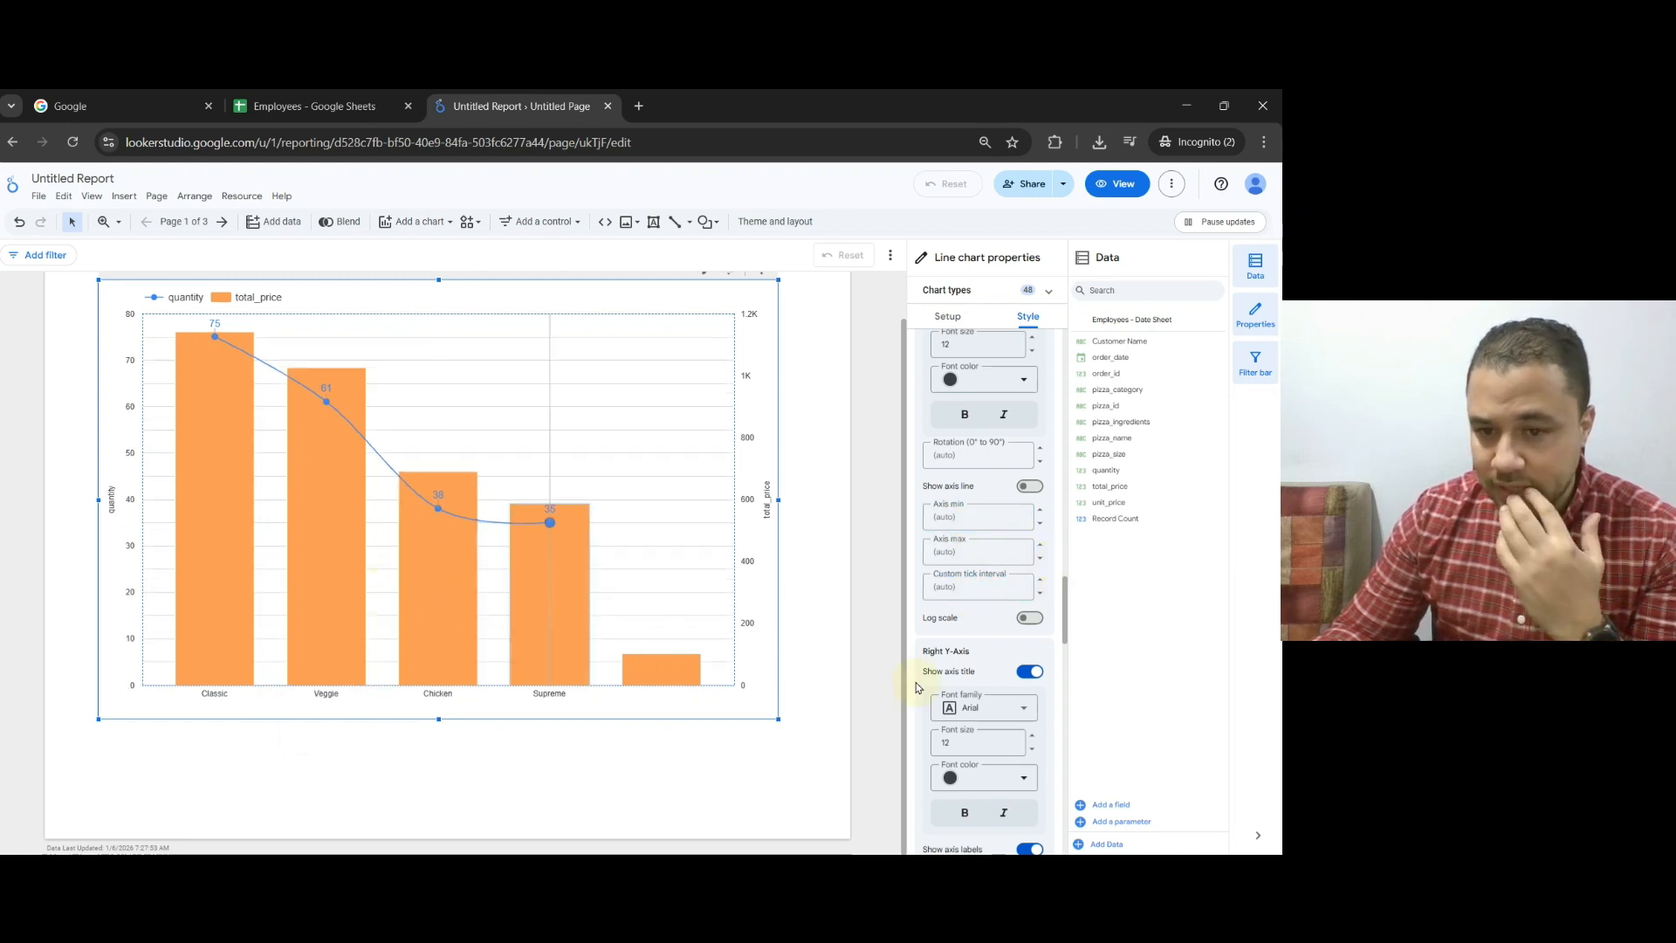
Try hiding the right Y-axis title, and undo that change
{"action": "scroll", "coordinate": [1036, 709], "scroll_direction": "down", "scroll_amount": 2}
{"action": "scroll", "coordinate": [971, 533], "scroll_direction": "up", "scroll_amount": 2}
{"action": "scroll", "coordinate": [971, 533], "scroll_direction": "down", "scroll_amount": 4}
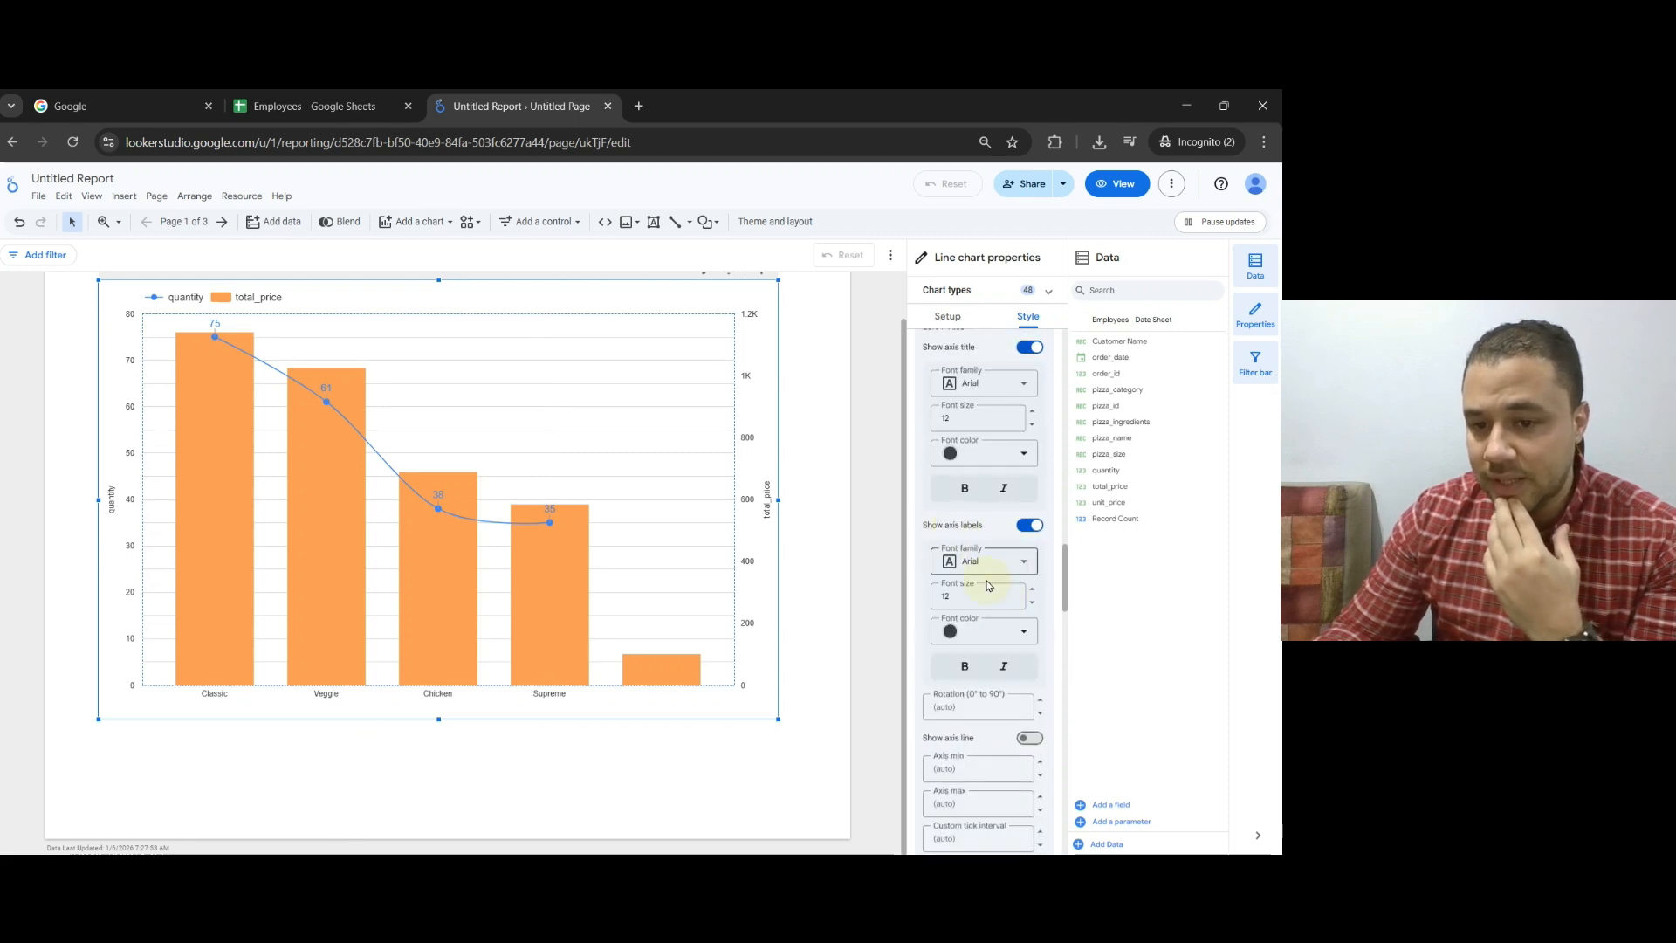
{"action": "scroll", "coordinate": [989, 584], "scroll_direction": "up", "scroll_amount": 2}
{"action": "left_click", "coordinate": [1031, 505]}
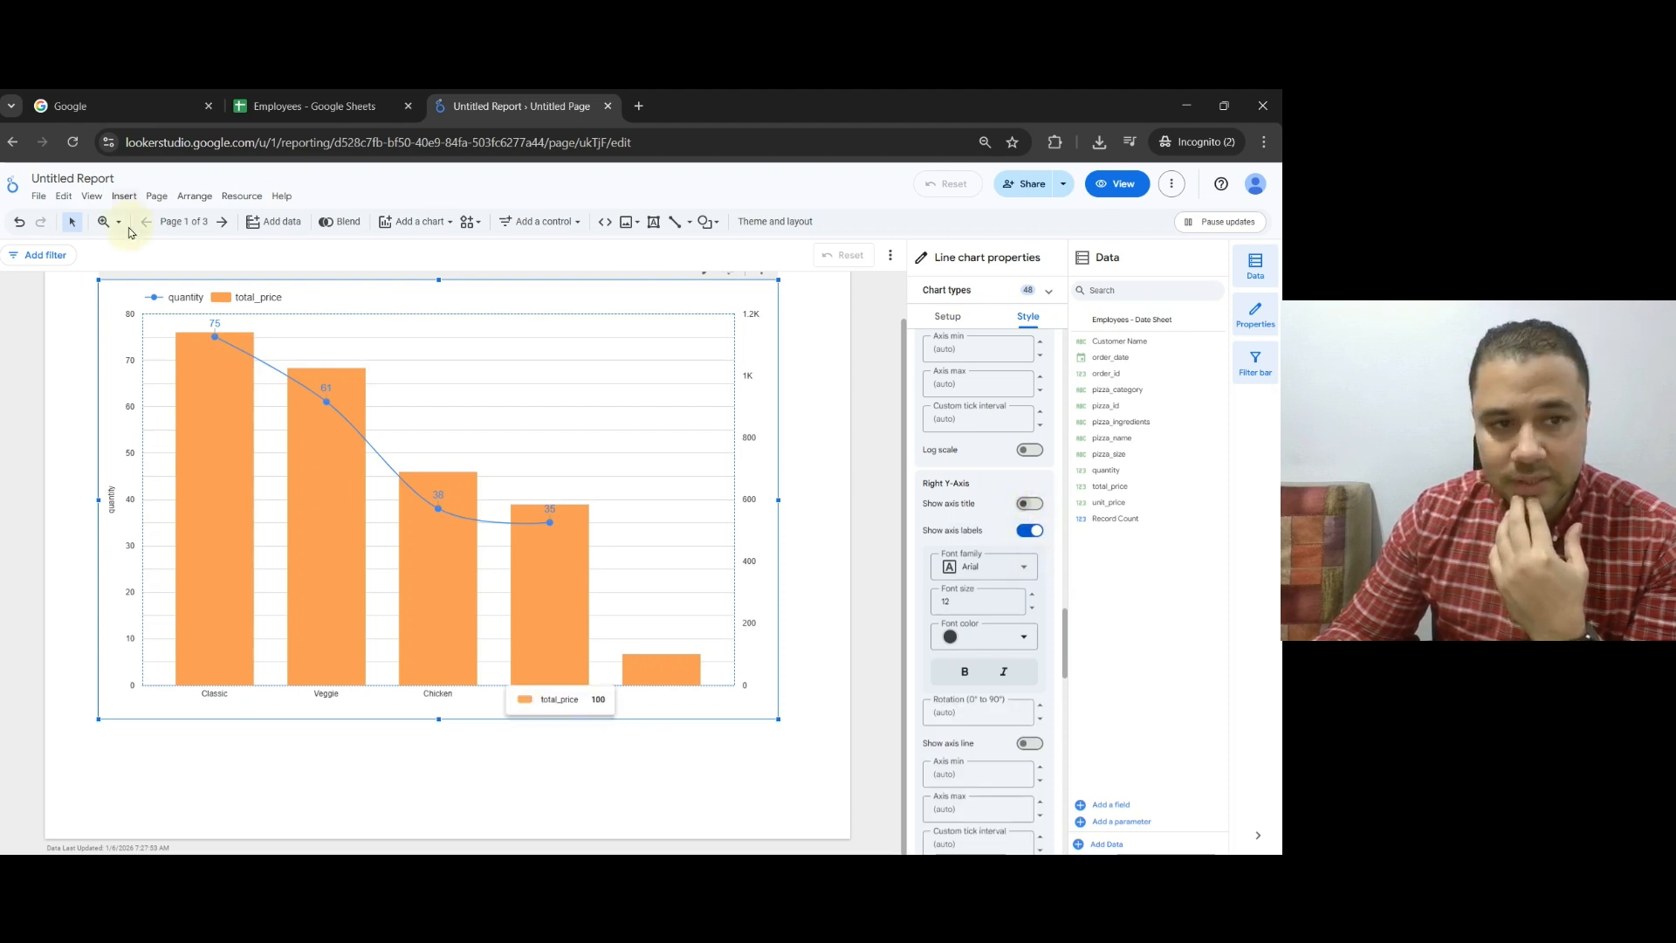
{"action": "left_click", "coordinate": [18, 222]}
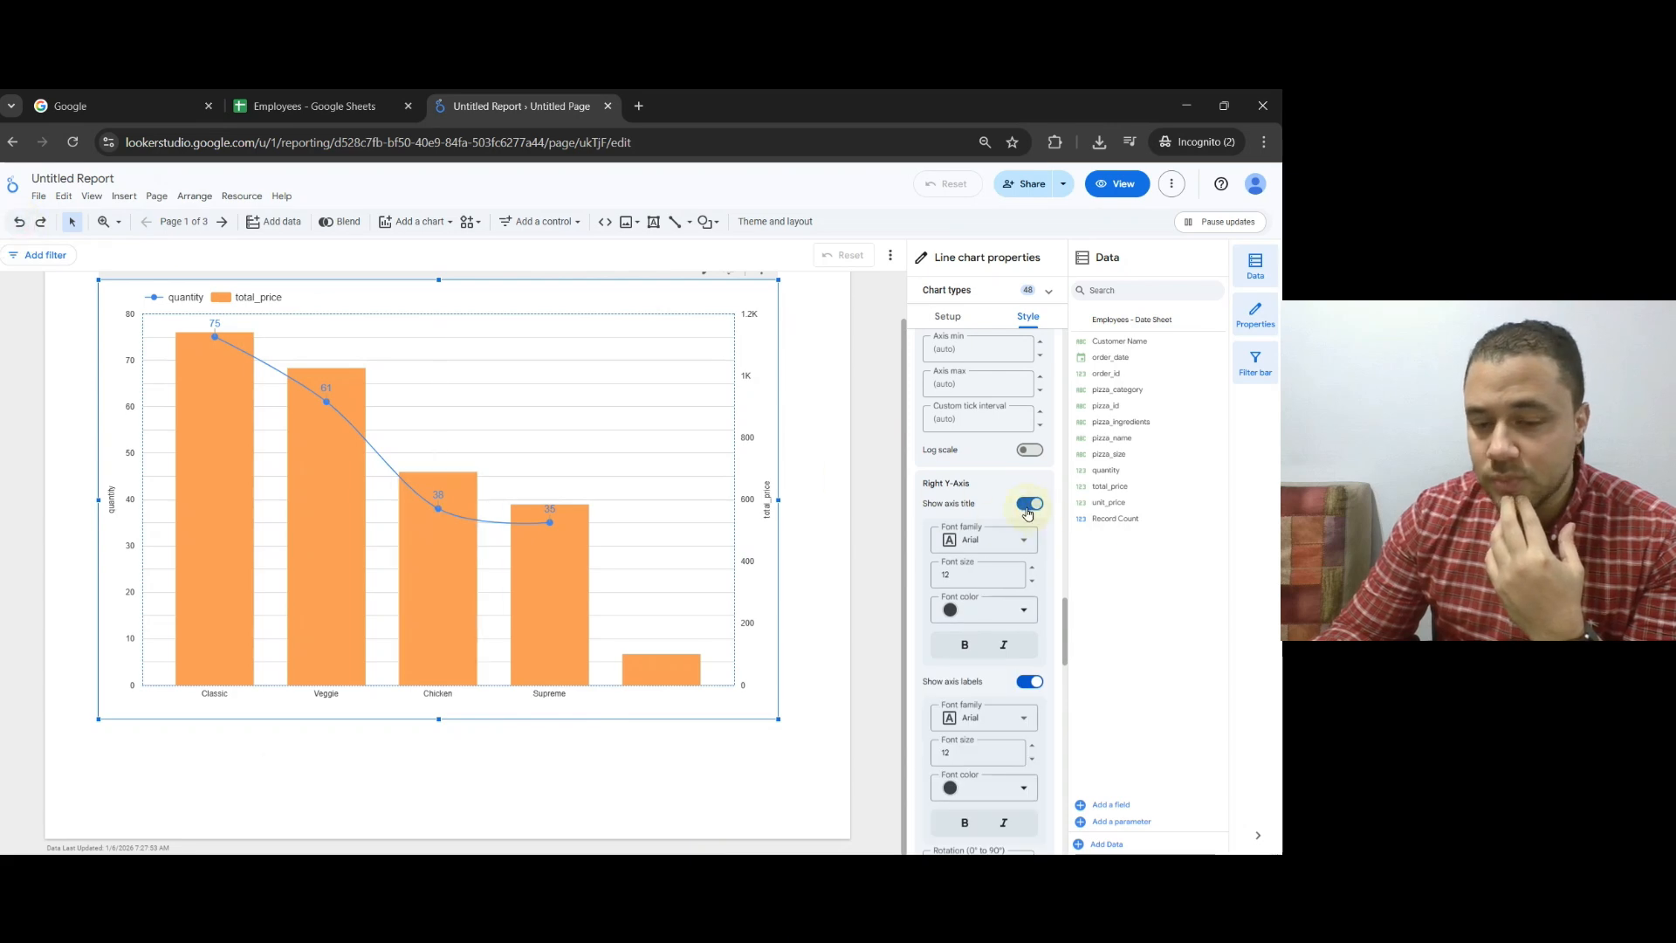
Review the chart's X-axis, grid, background and header style options, and return to its data setup
{"action": "scroll", "coordinate": [1038, 611], "scroll_direction": "down", "scroll_amount": 5}
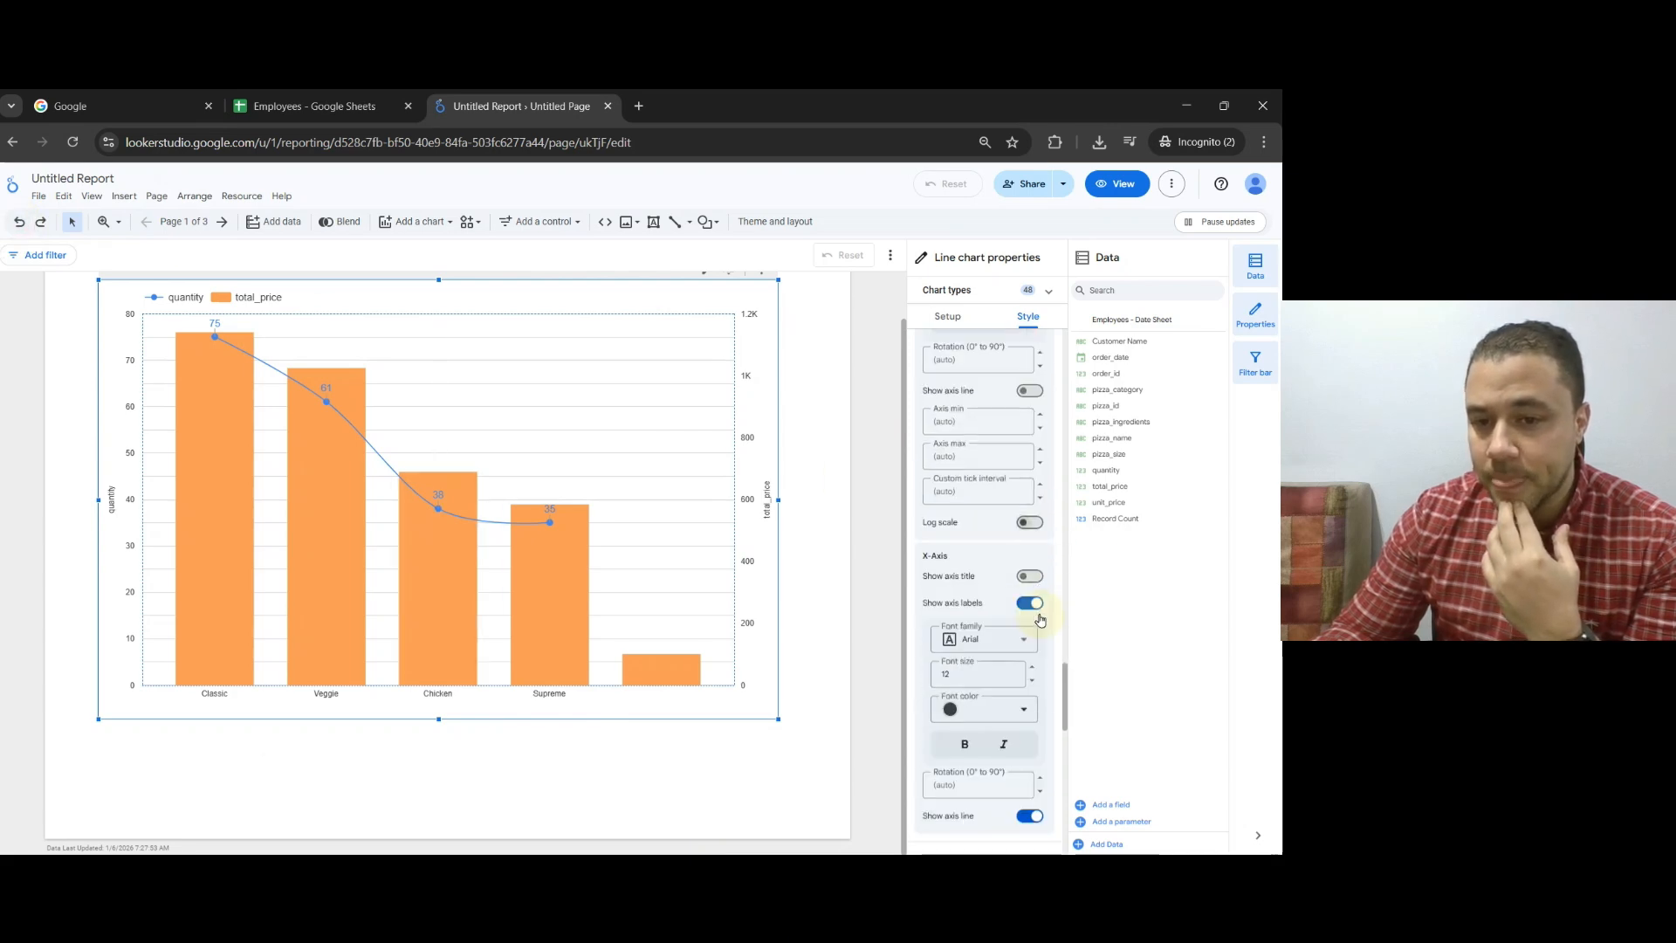
{"action": "scroll", "coordinate": [1014, 623], "scroll_direction": "down", "scroll_amount": 6}
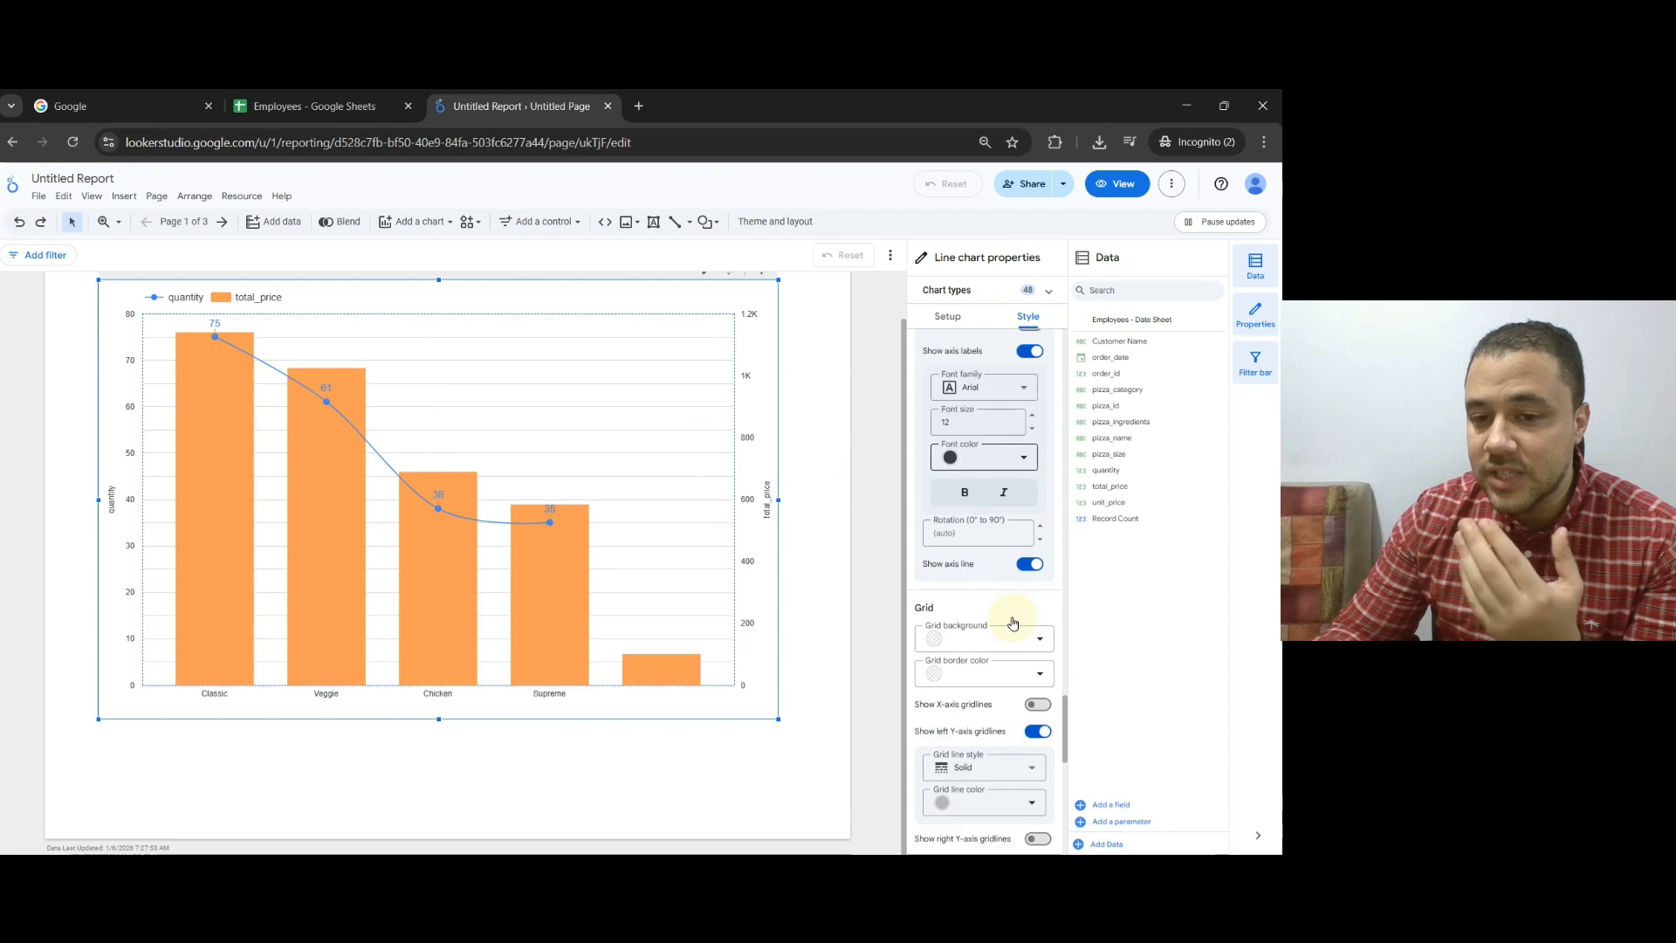
{"action": "scroll", "coordinate": [1013, 623], "scroll_direction": "down", "scroll_amount": 5}
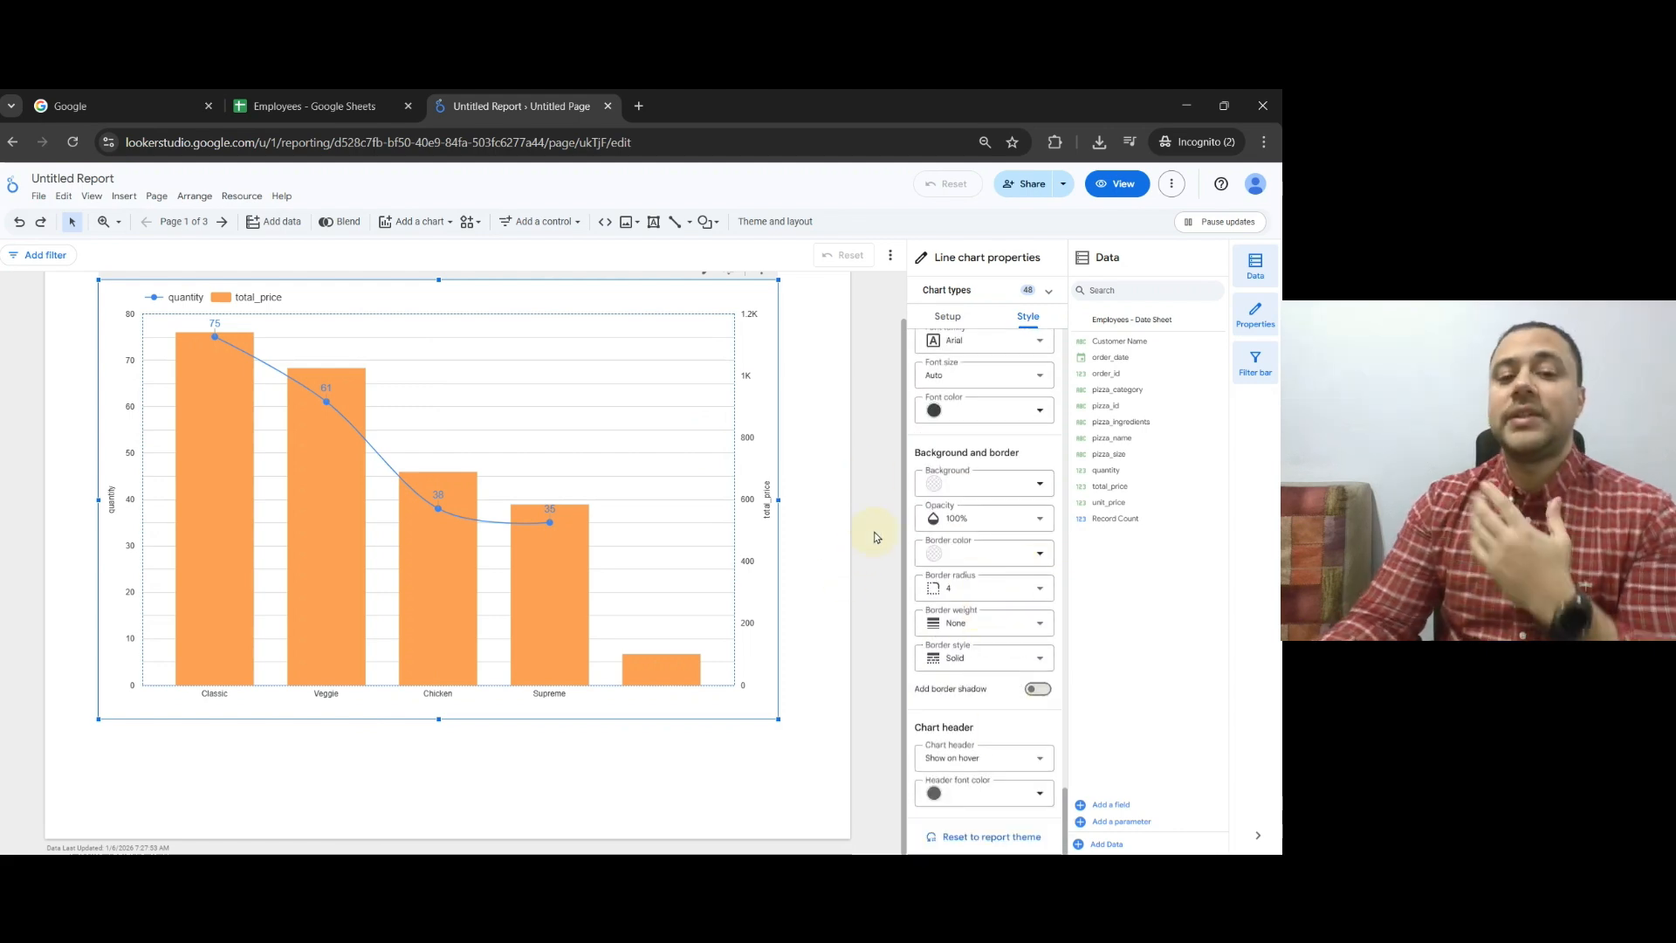
{"action": "left_click", "coordinate": [948, 315]}
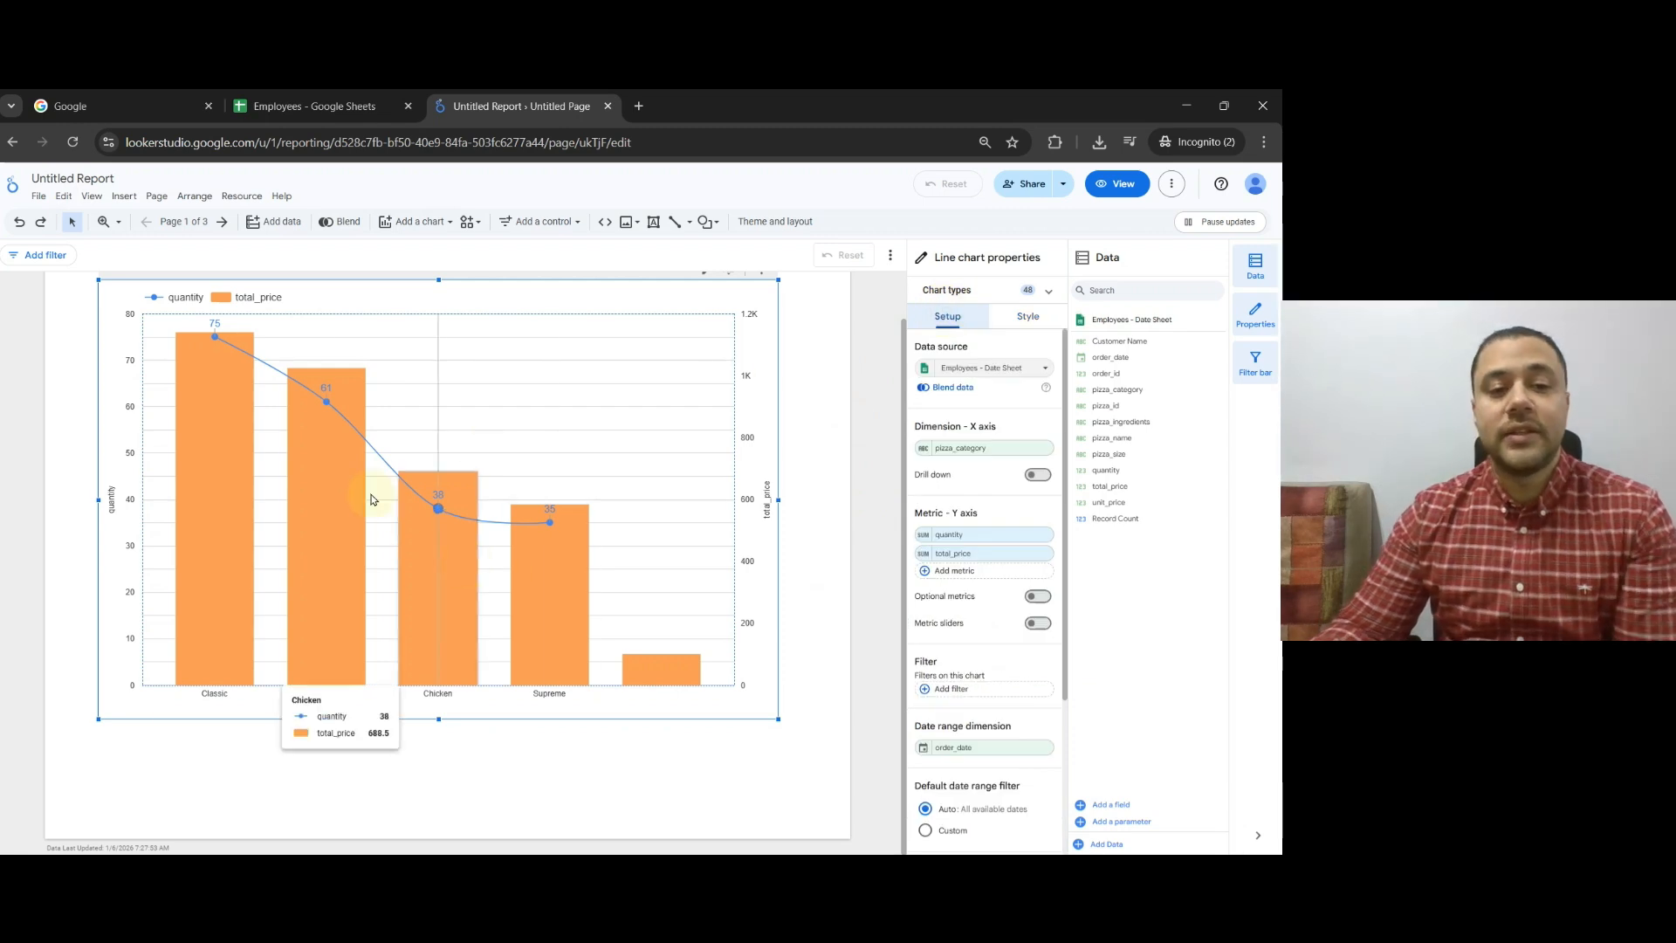
{"action": "scroll", "coordinate": [393, 515], "scroll_direction": "up", "scroll_amount": 2}
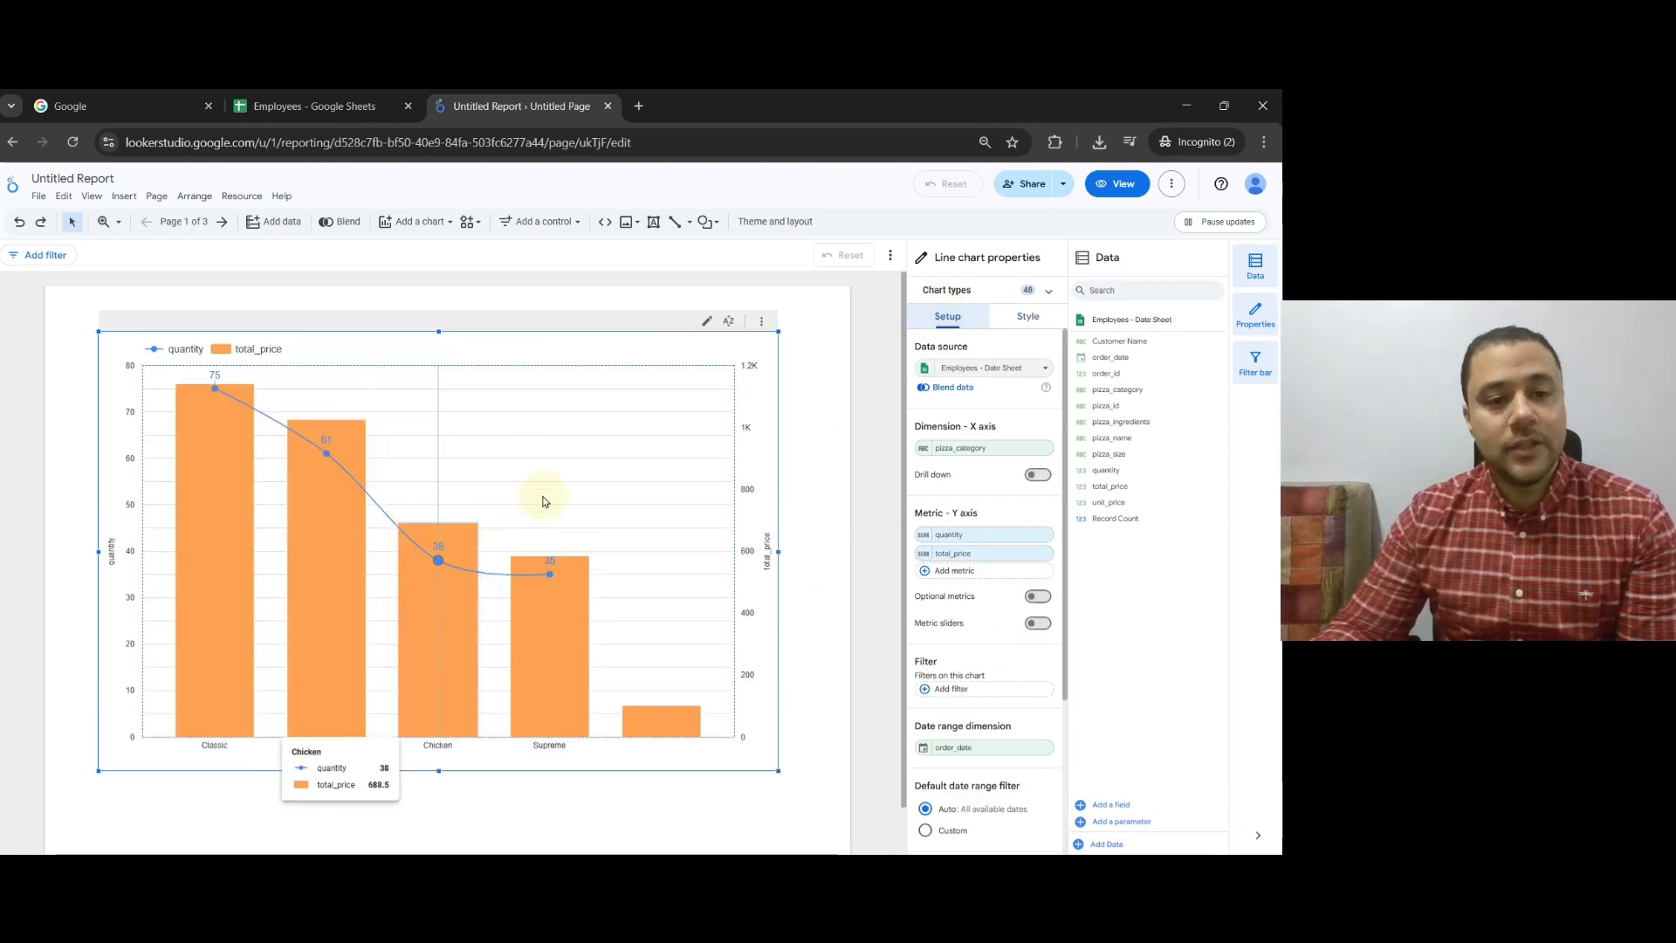